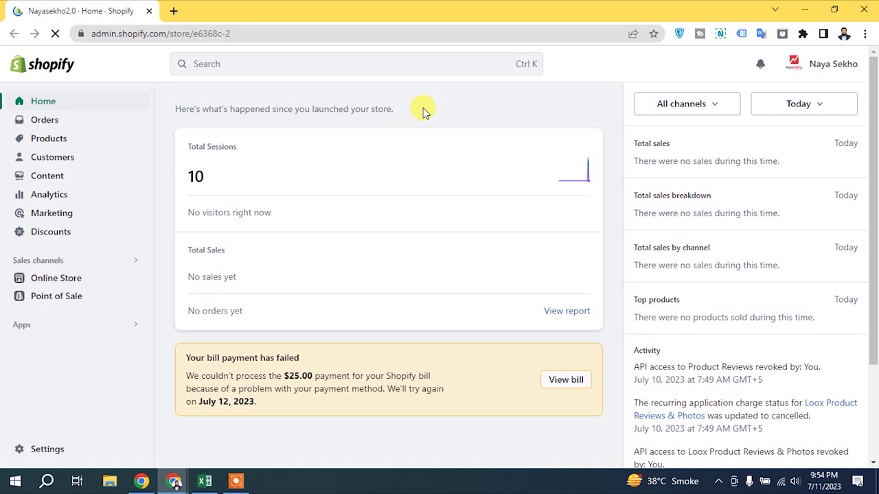
# Open the Shopify App Store from the store's recommended apps.
pyautogui.click(79, 323)
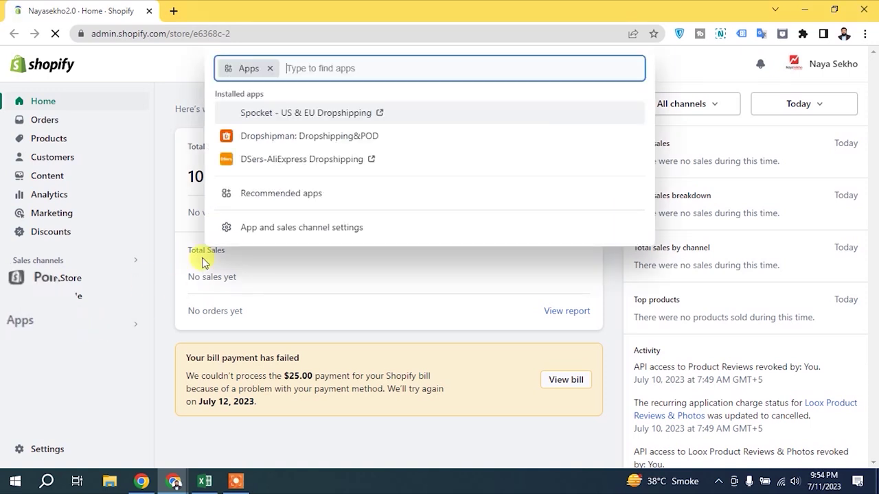
pyautogui.click(311, 195)
pyautogui.scroll(-1, 600, 316)
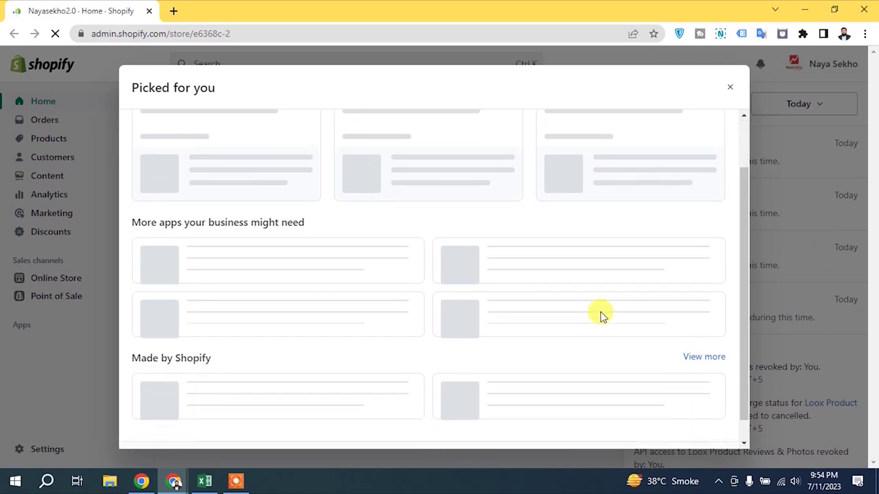
pyautogui.scroll(-2, 600, 315)
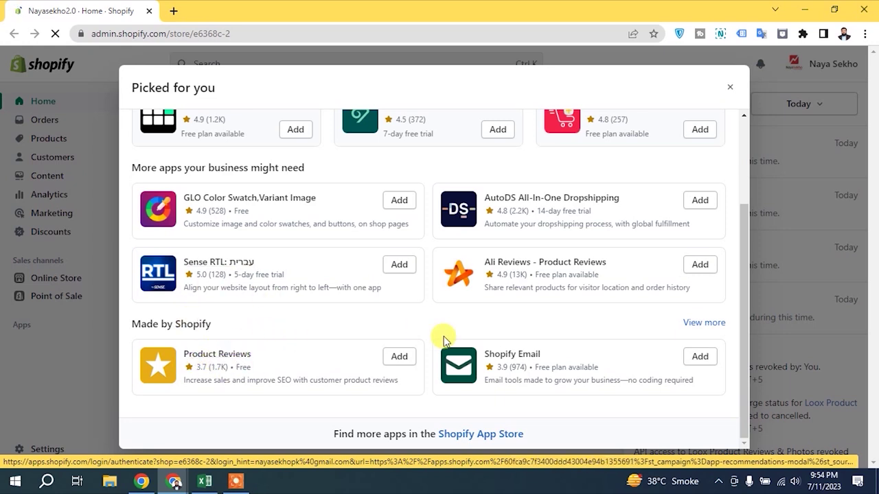
pyautogui.click(476, 435)
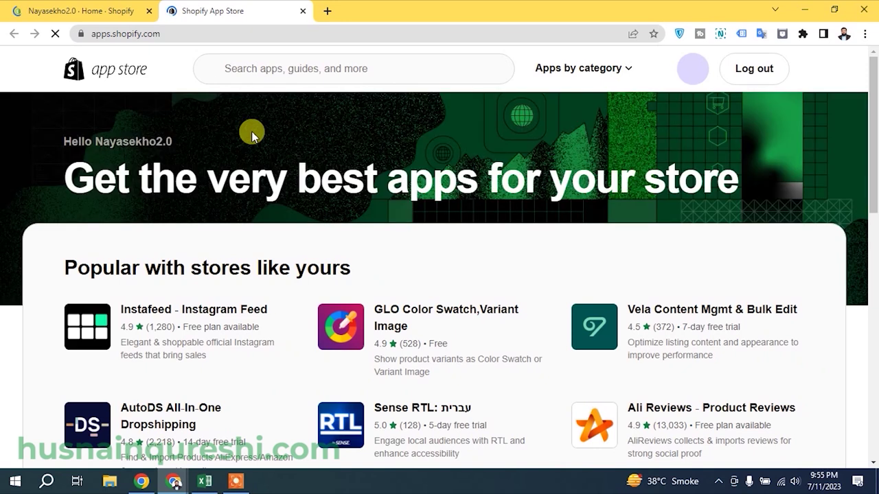
# Search the app store for "product reviews" and install Shopify's free Product Reviews app on the store.
pyautogui.click(293, 70)
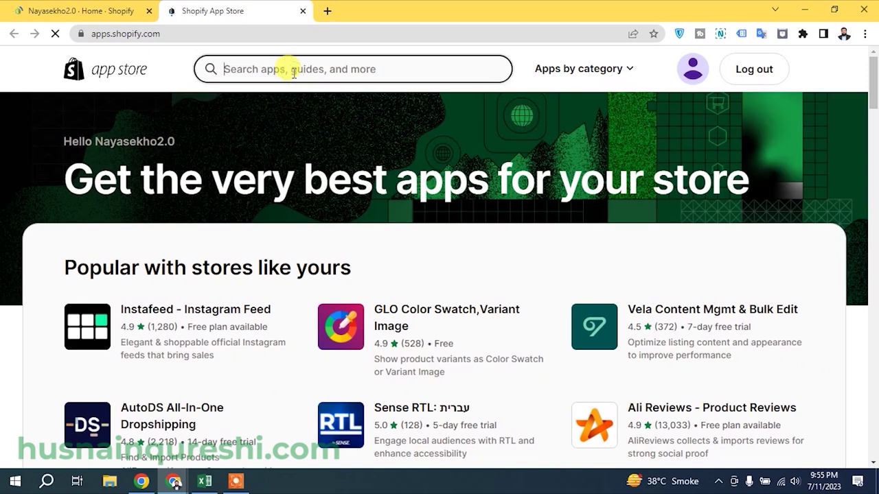
pyautogui.write('product')
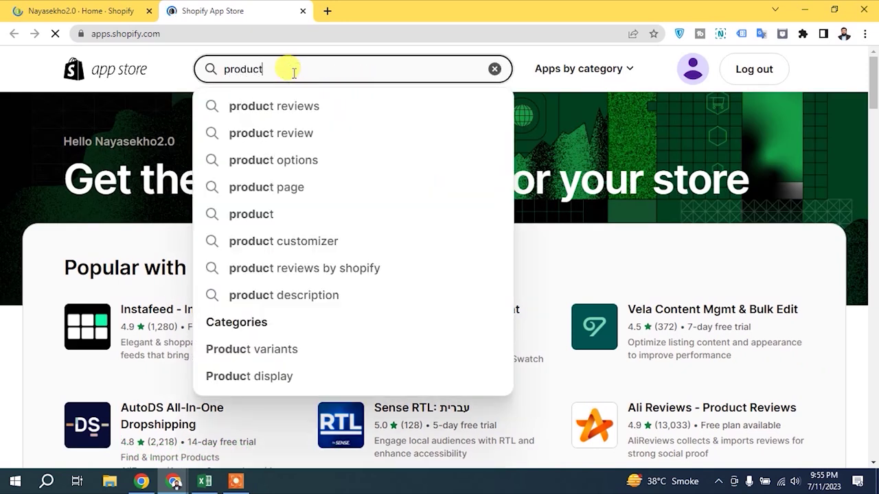
pyautogui.click(283, 103)
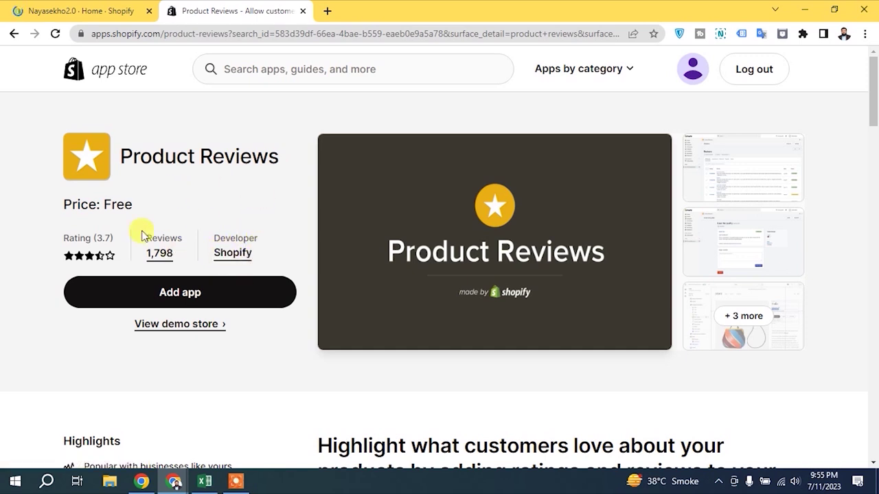
pyautogui.click(255, 291)
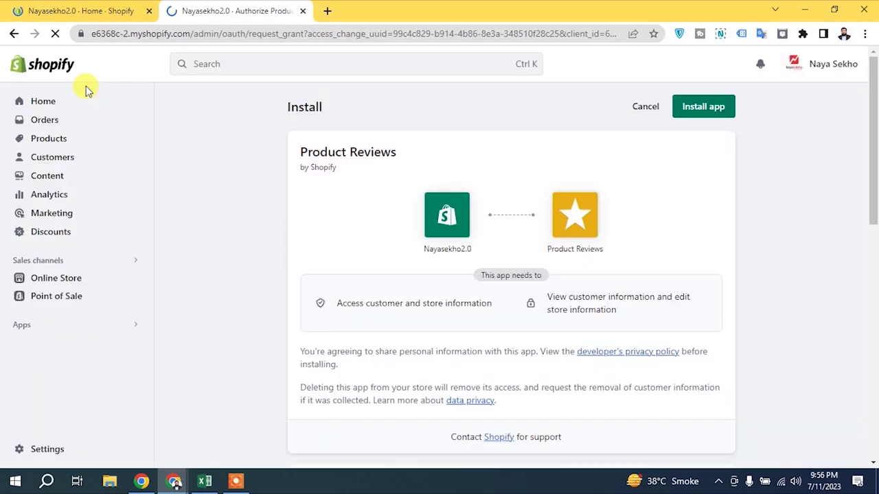
pyautogui.click(716, 113)
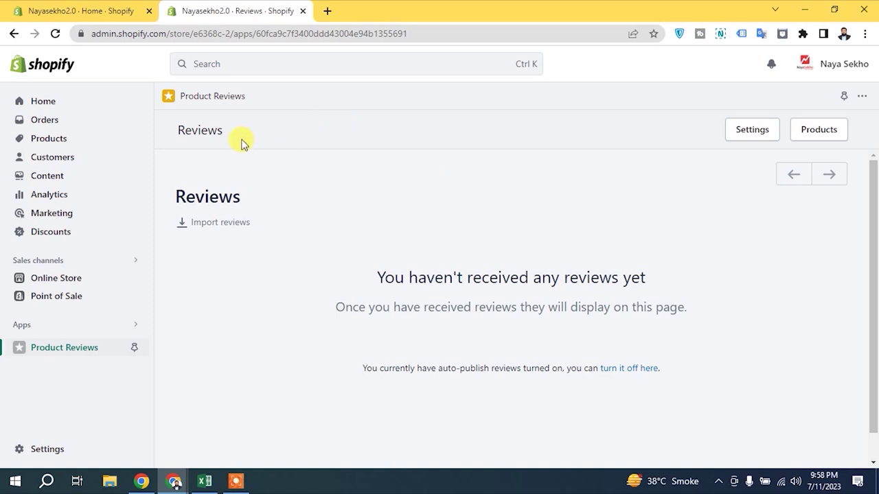
# Open the current Dawn theme of the online store for customization.
pyautogui.click(79, 279)
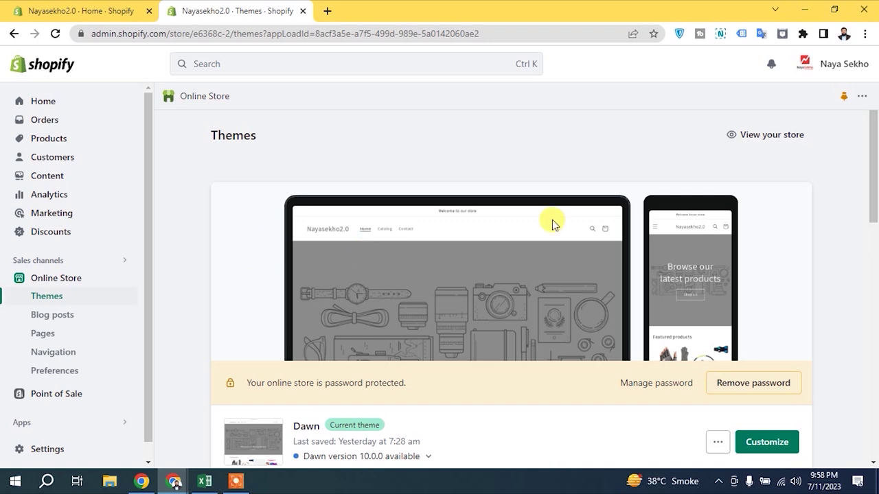
pyautogui.scroll(-2, 555, 222)
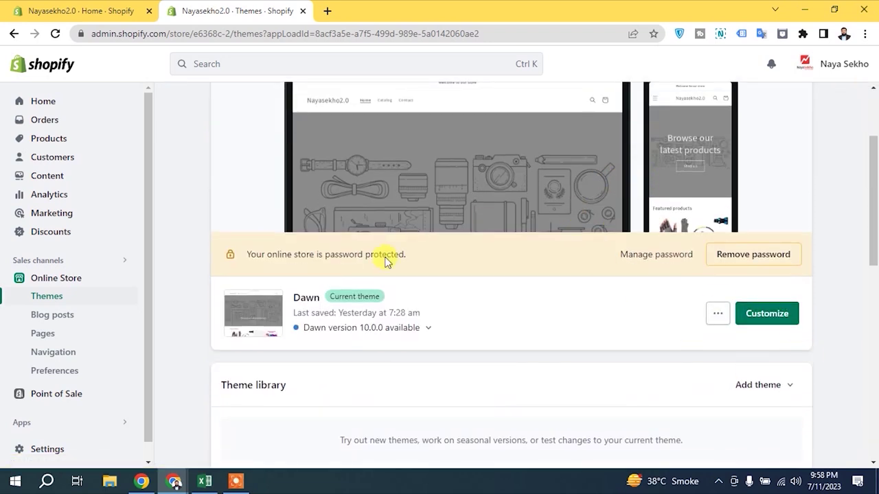
pyautogui.click(775, 320)
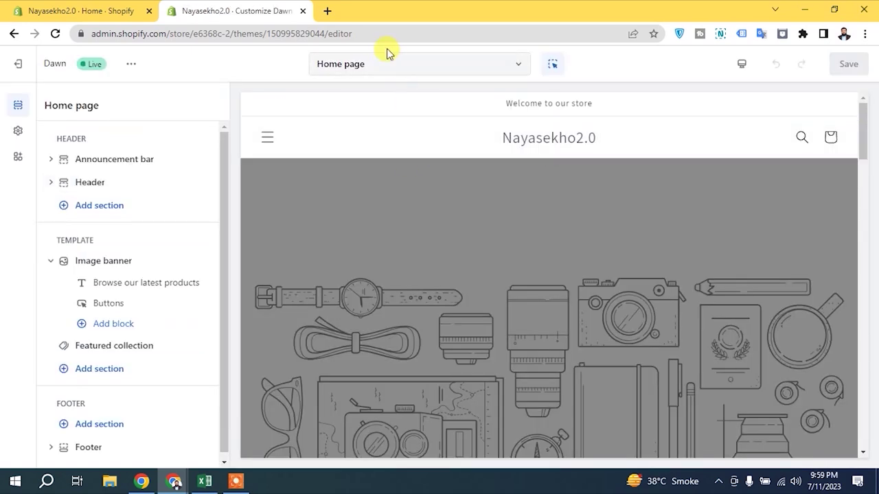
# Switch the theme editor to the Default product template and check the star rating and Customer Reviews areas in its preview.
pyautogui.click(393, 65)
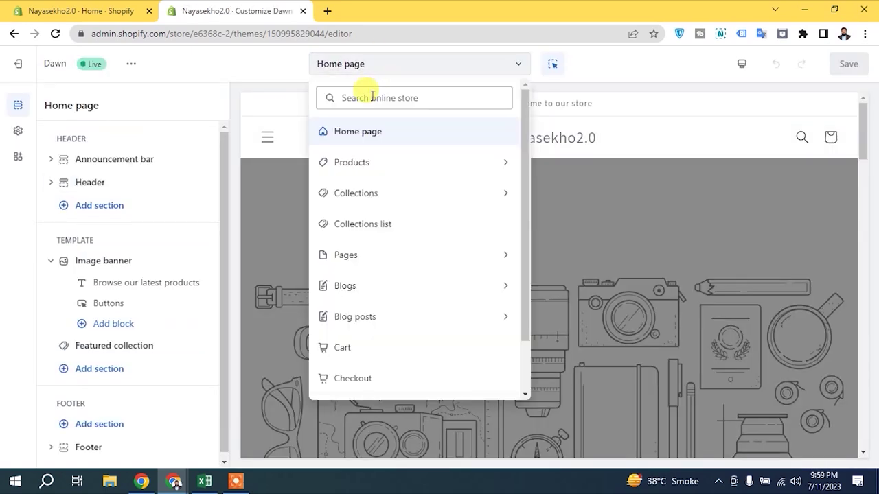
pyautogui.click(371, 165)
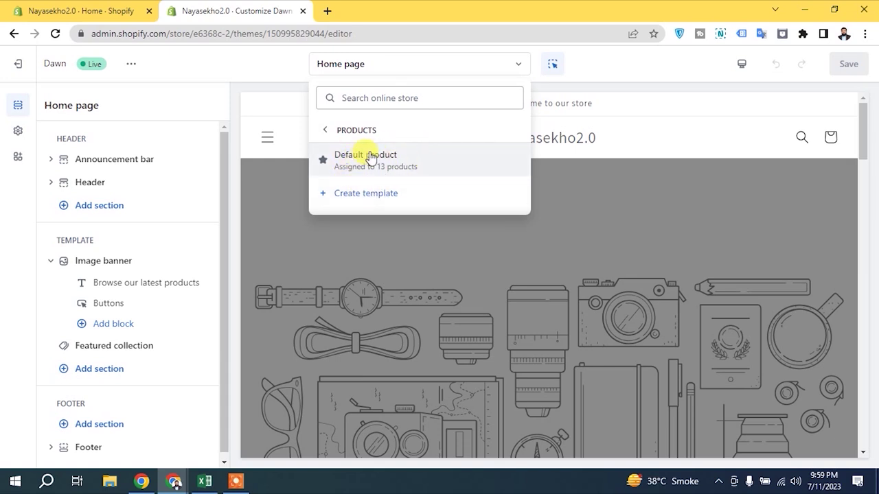
pyautogui.click(417, 165)
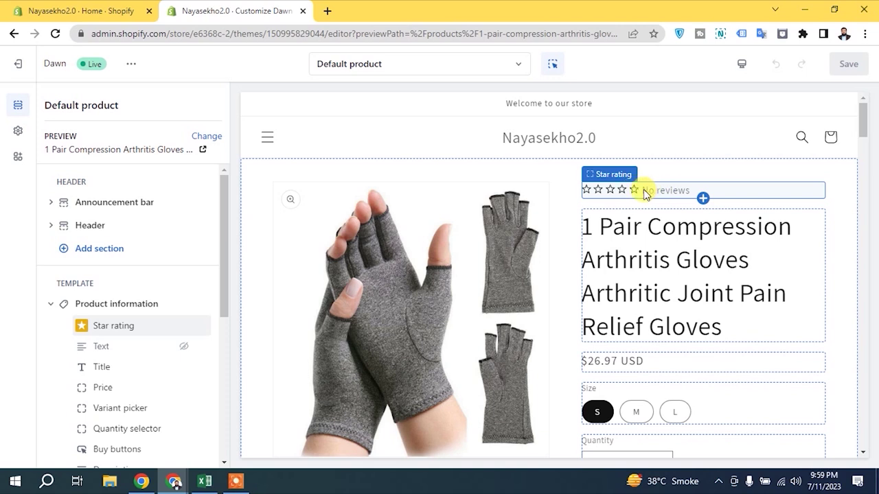
pyautogui.scroll(-1, 659, 233)
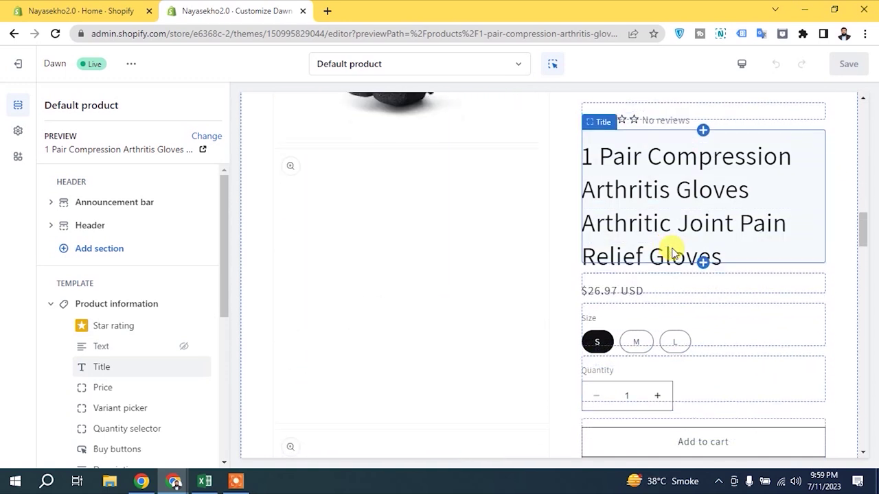
pyautogui.moveTo(858, 255); pyautogui.dragTo(865, 457)
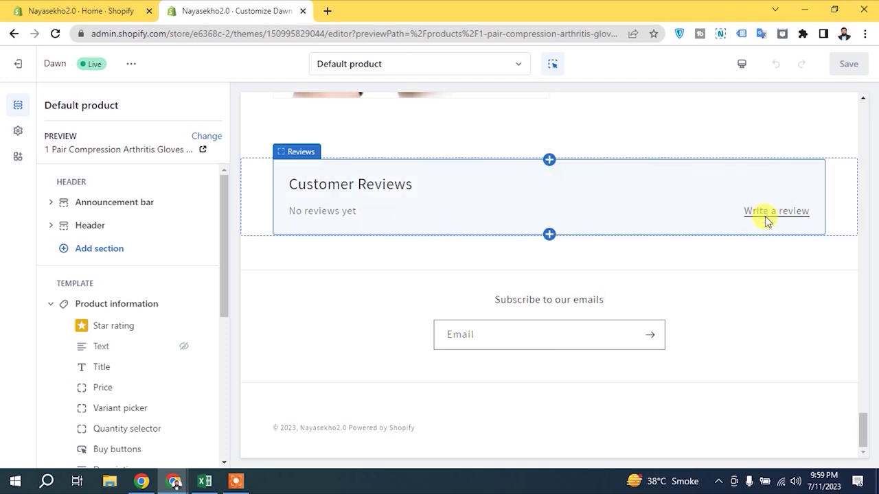
pyautogui.moveTo(860, 442); pyautogui.dragTo(876, 127)
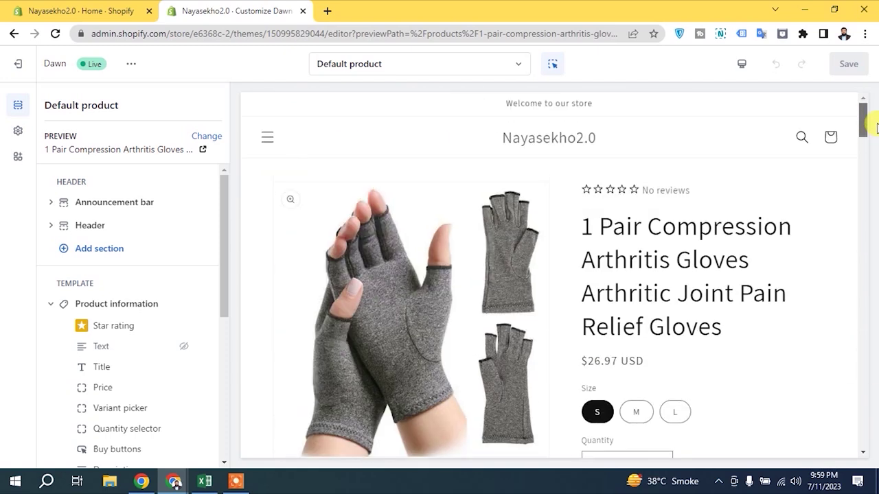
# Add a Star rating app block to Product information and move it directly below the existing Star rating block.
pyautogui.scroll(-1, 126, 279)
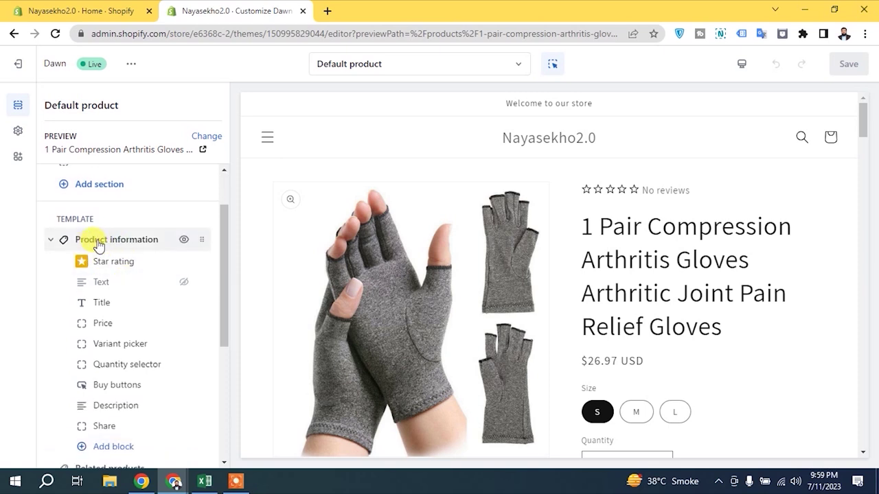
pyautogui.scroll(-1, 100, 381)
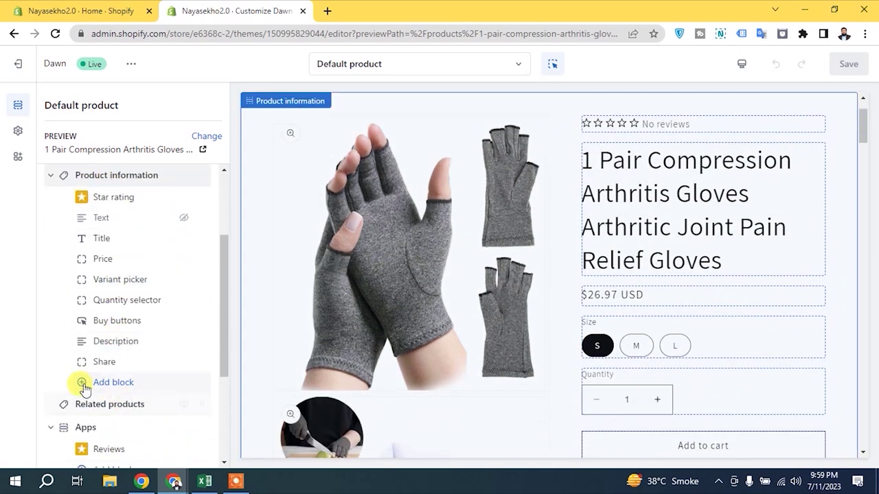
pyautogui.click(123, 389)
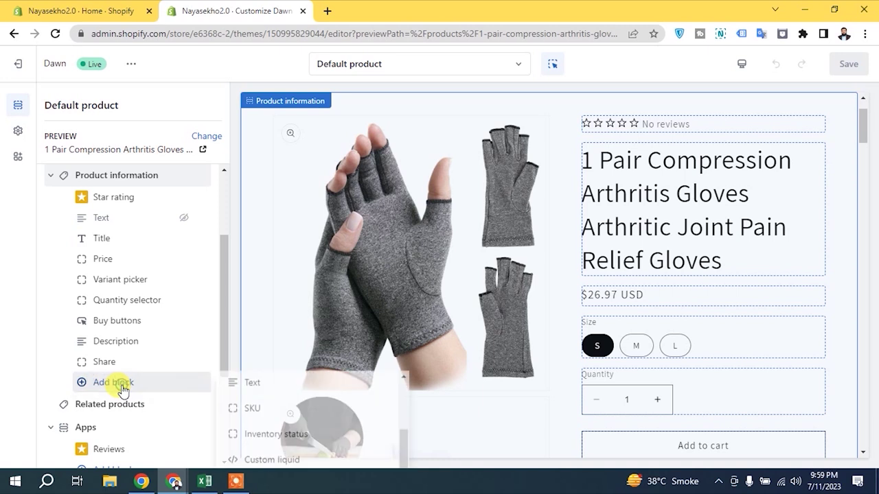
pyautogui.scroll(-2, 324, 369)
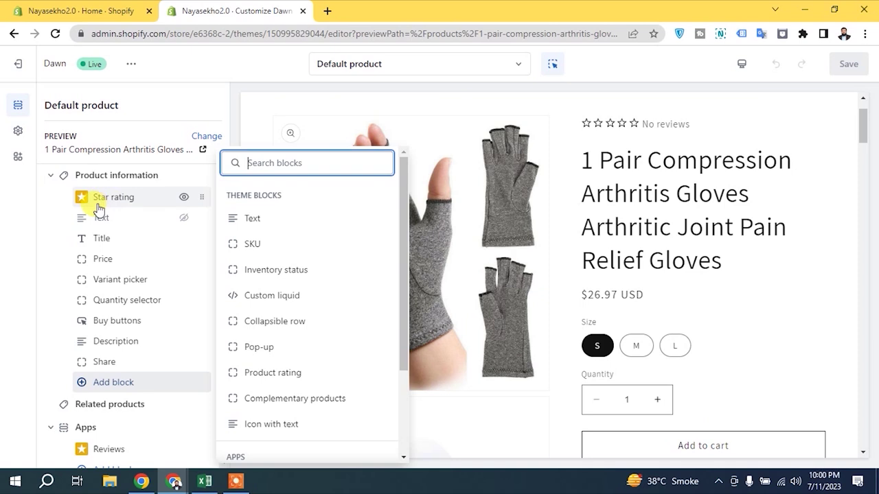
pyautogui.scroll(-3, 289, 350)
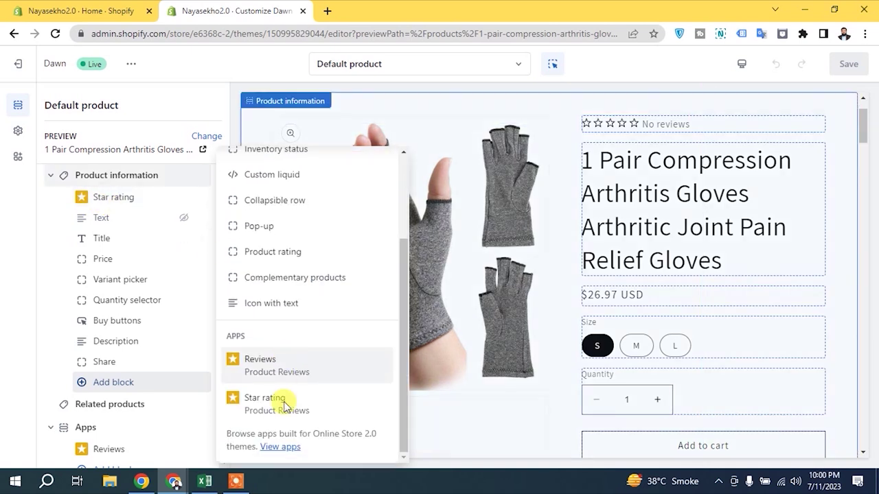
pyautogui.click(266, 401)
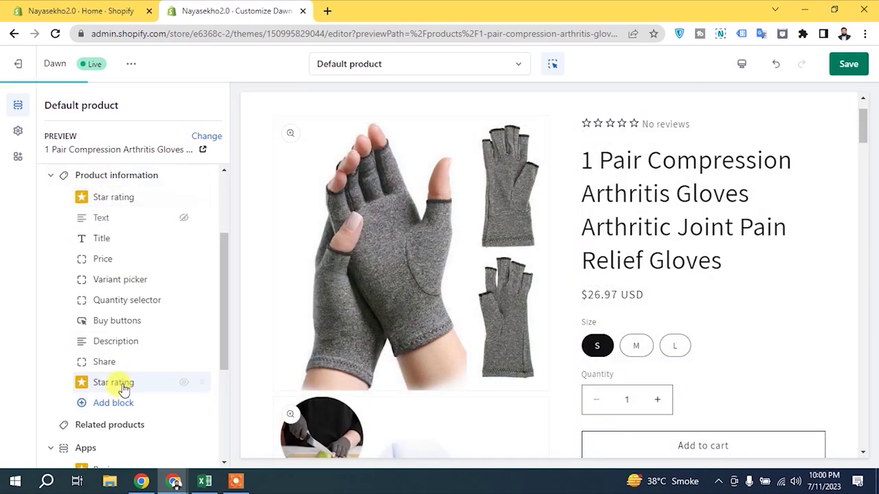
pyautogui.moveTo(201, 382); pyautogui.dragTo(146, 308)
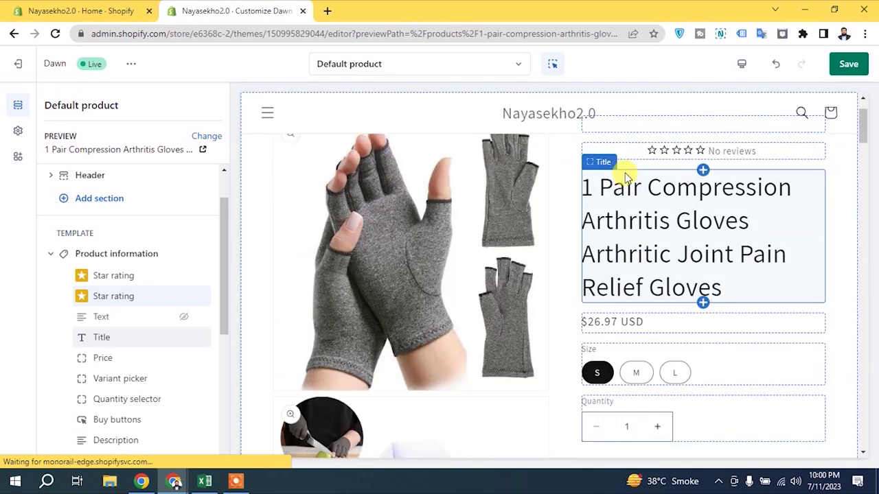
# Remove the second Star rating block from Product information.
pyautogui.click(122, 300)
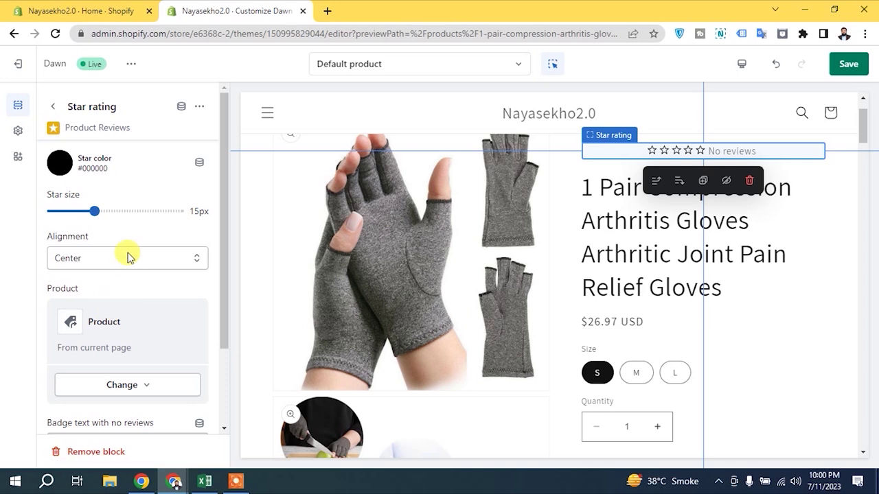
pyautogui.scroll(-2, 131, 250)
pyautogui.click(110, 452)
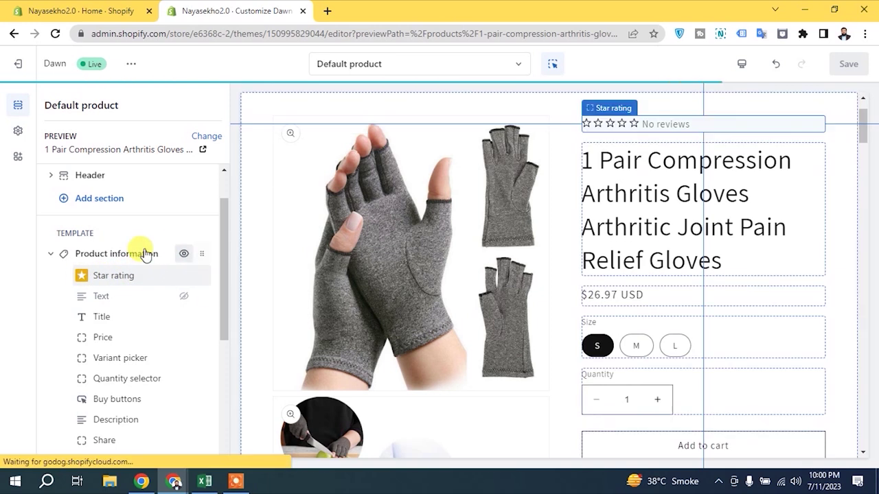
# Remove both Apps sections from the Default product template, the empty one and the one holding the Reviews block.
pyautogui.scroll(-3, 141, 257)
pyautogui.scroll(-1, 127, 268)
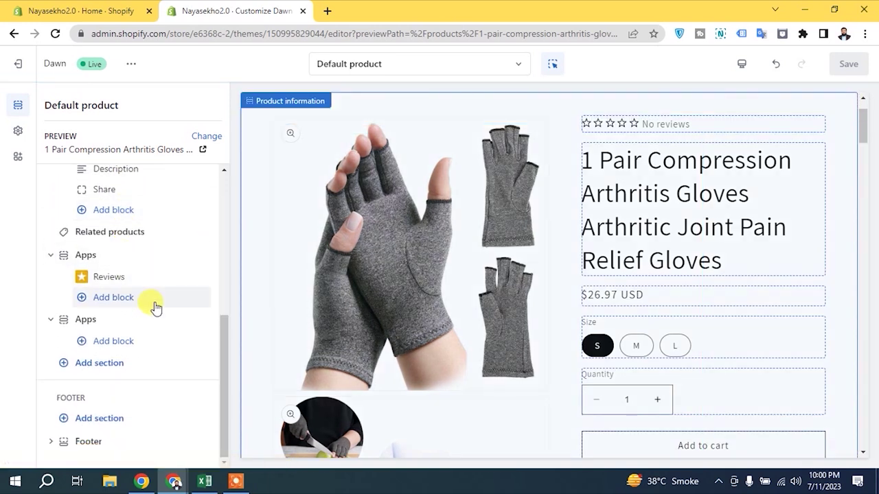
pyautogui.scroll(1, 151, 288)
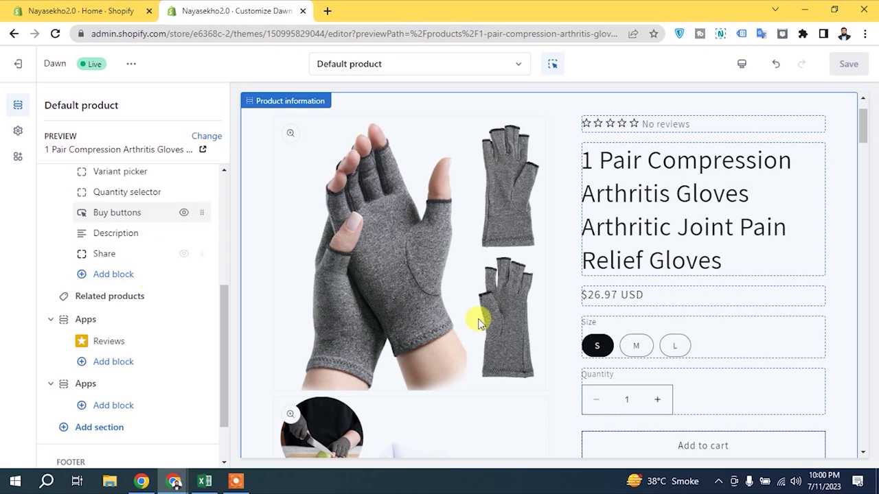
pyautogui.moveTo(863, 130); pyautogui.dragTo(873, 423)
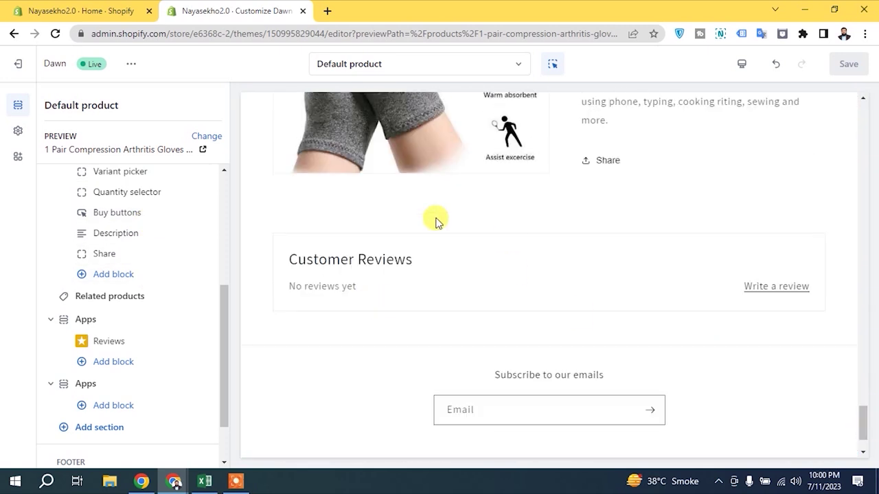
pyautogui.scroll(-1, 154, 393)
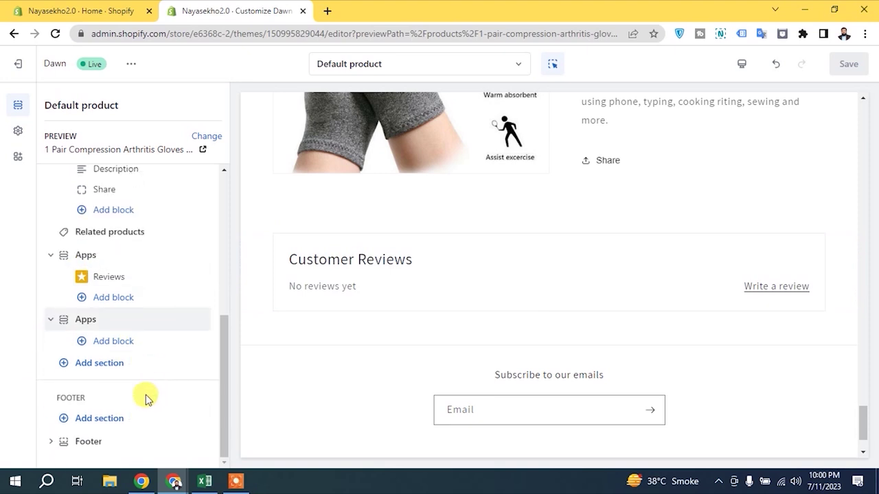
pyautogui.scroll(1, 131, 362)
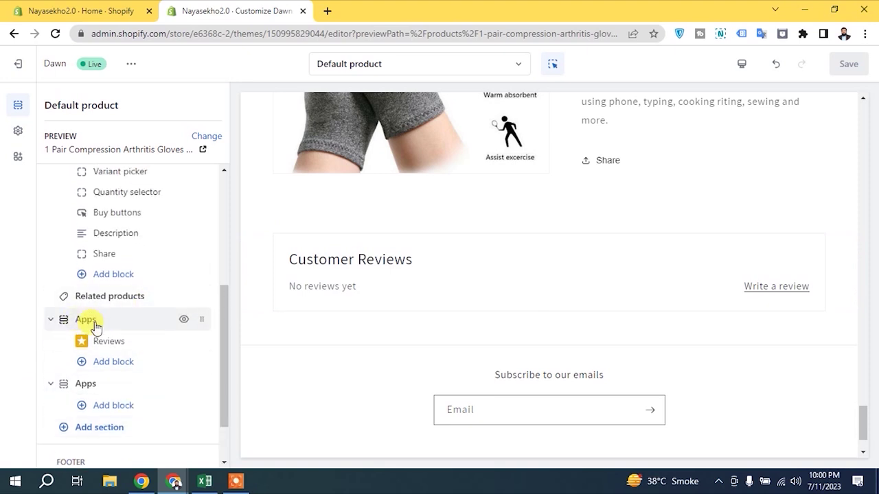
pyautogui.click(121, 384)
pyautogui.click(103, 451)
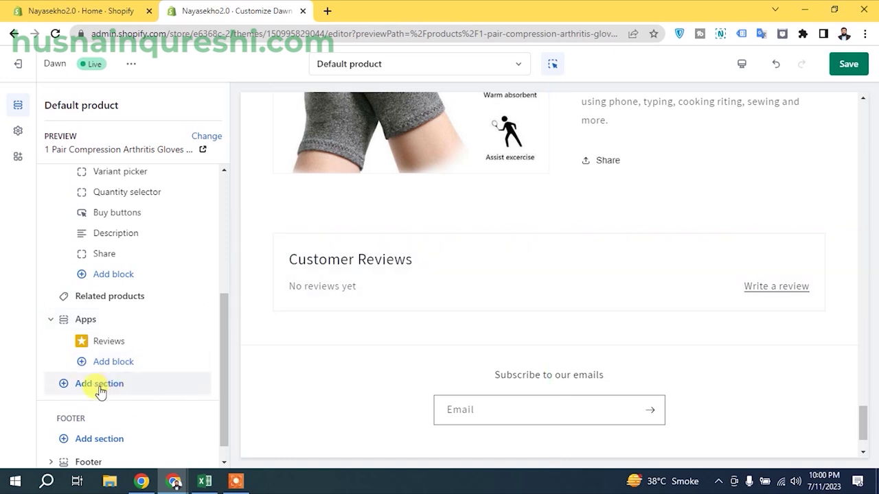
pyautogui.click(118, 321)
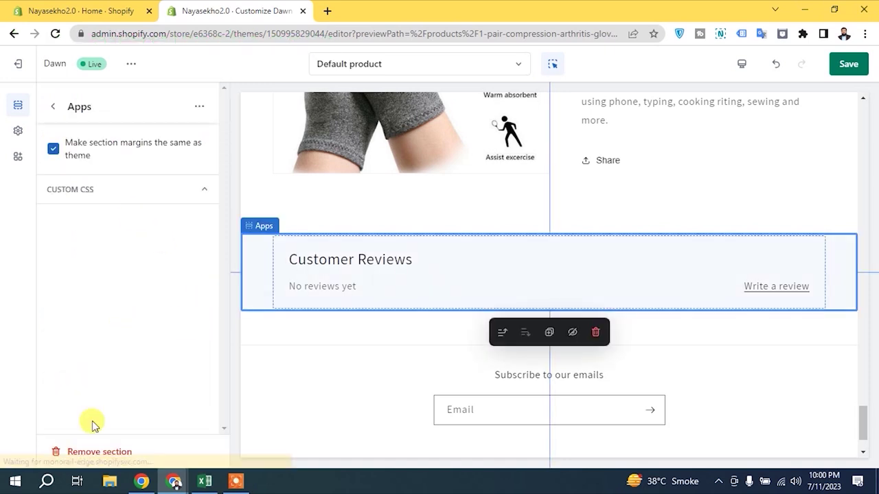
pyautogui.click(98, 450)
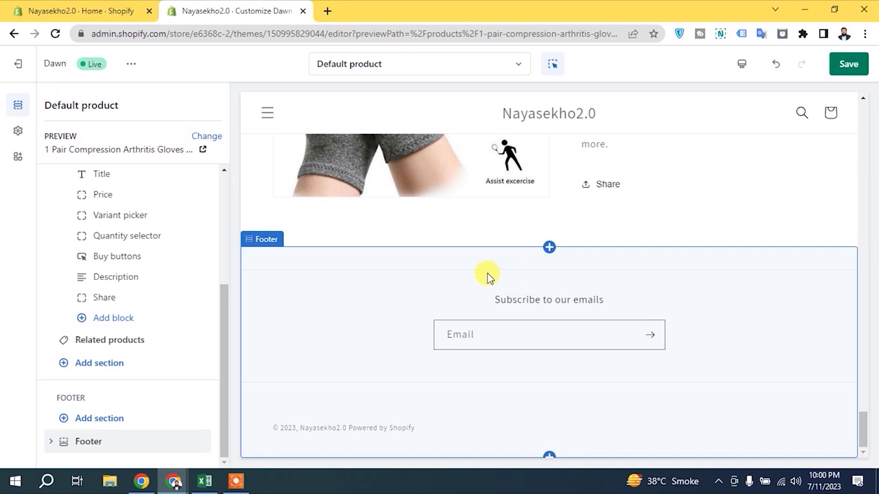
# Add the Product Reviews app's Reviews block as a new section below Related products in the Default product template.
pyautogui.click(72, 364)
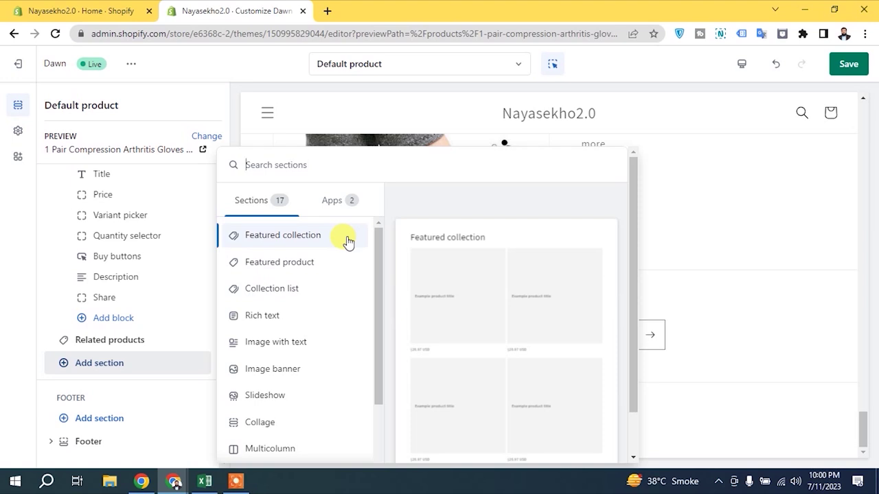
pyautogui.scroll(-2, 350, 340)
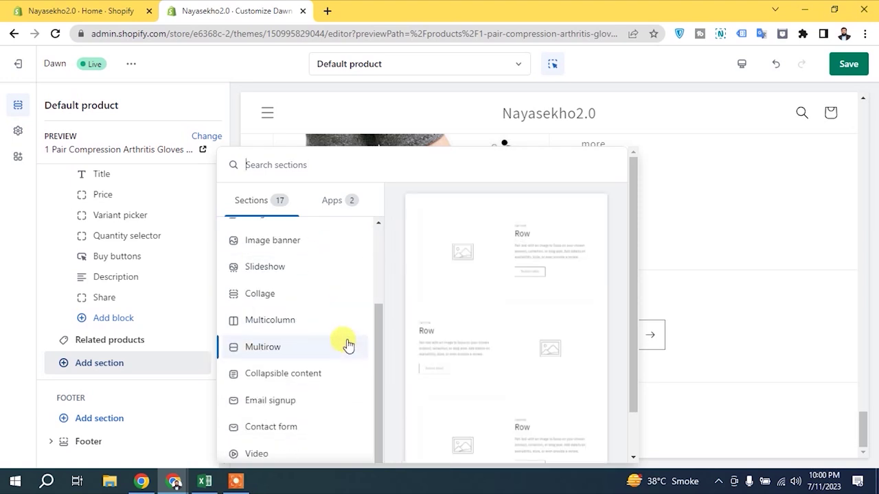
pyautogui.scroll(-1, 348, 345)
pyautogui.scroll(4, 348, 347)
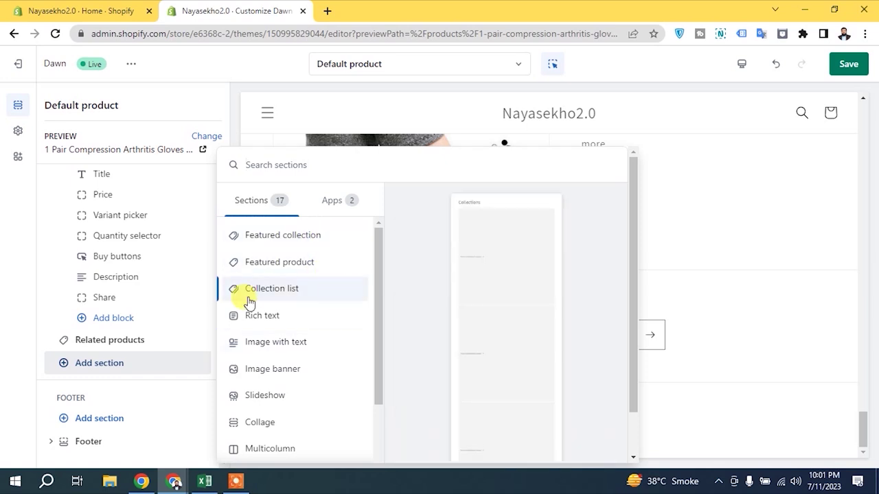
pyautogui.click(331, 201)
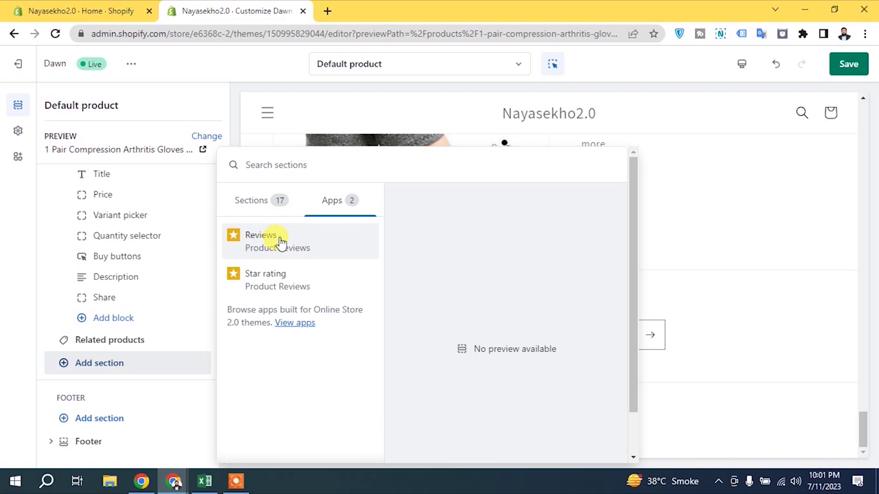
pyautogui.click(279, 241)
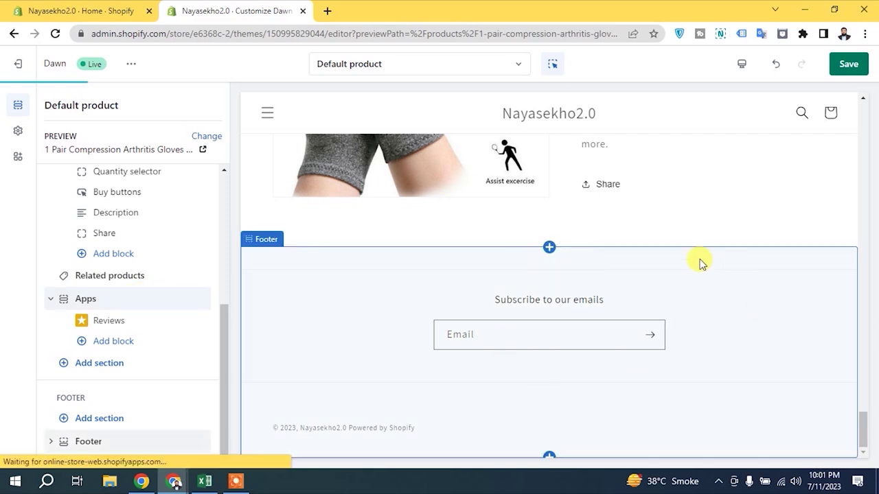
pyautogui.scroll(2, 738, 312)
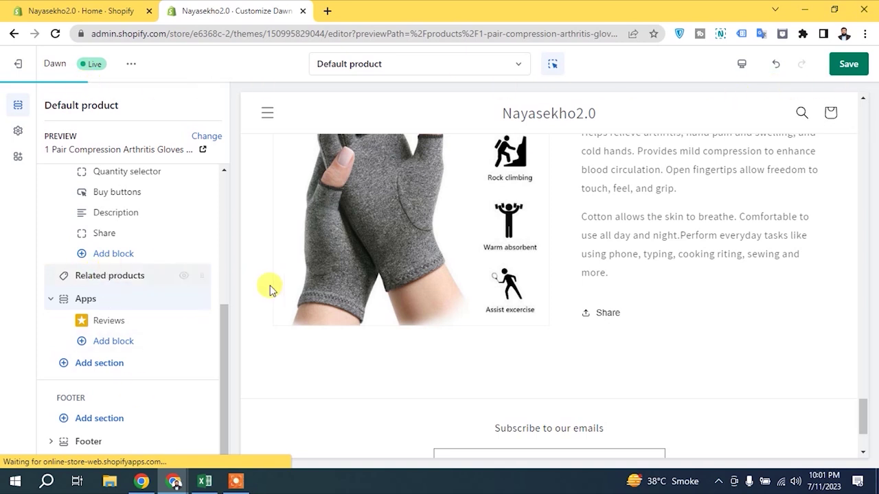
pyautogui.scroll(-2, 618, 376)
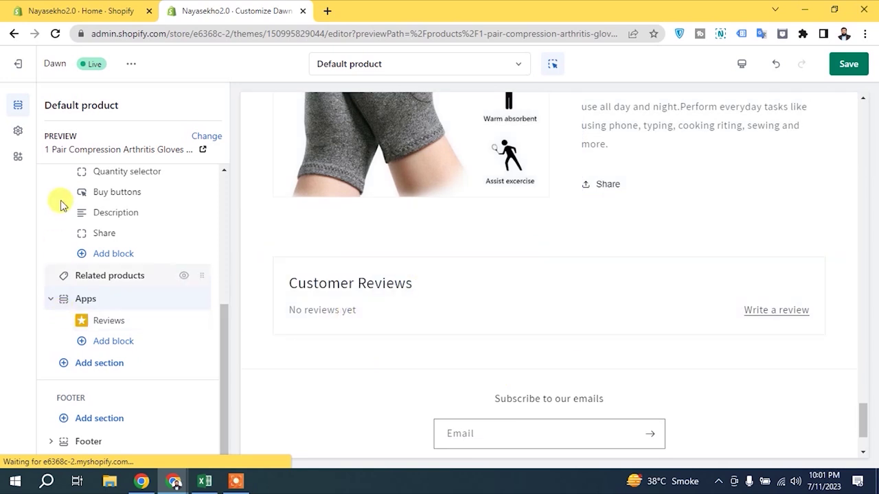
# Check the star rating and Customer Reviews areas in the preview and save the Default product template.
pyautogui.scroll(5, 64, 206)
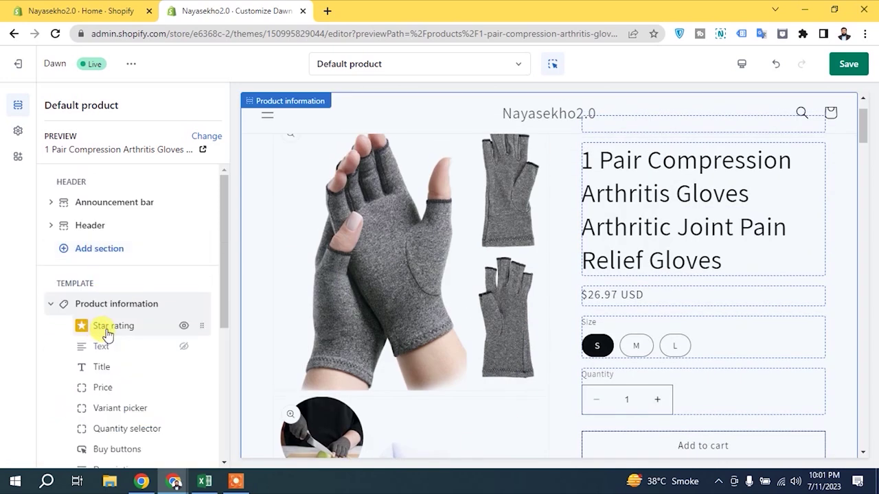
pyautogui.scroll(-5, 155, 289)
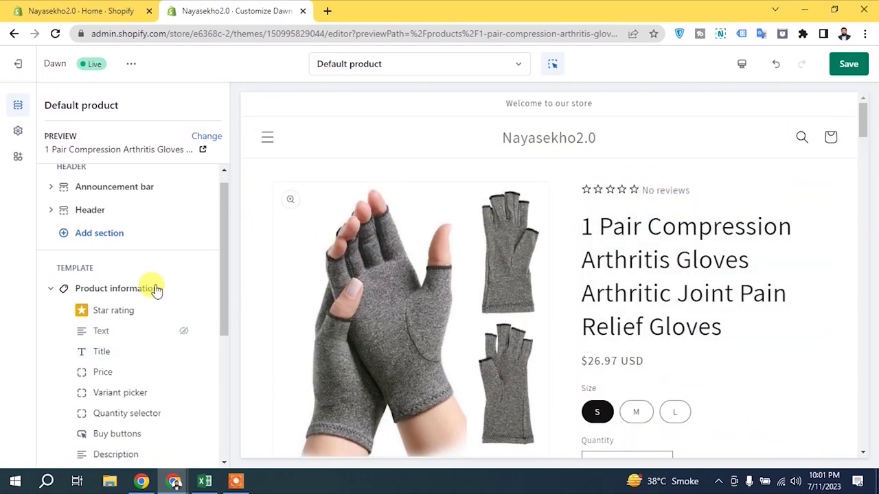
pyautogui.moveTo(122, 332)
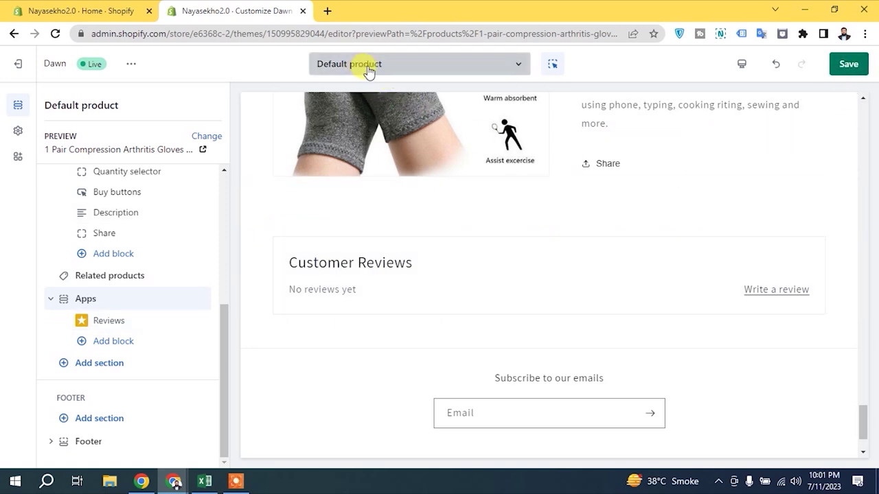
pyautogui.click(849, 66)
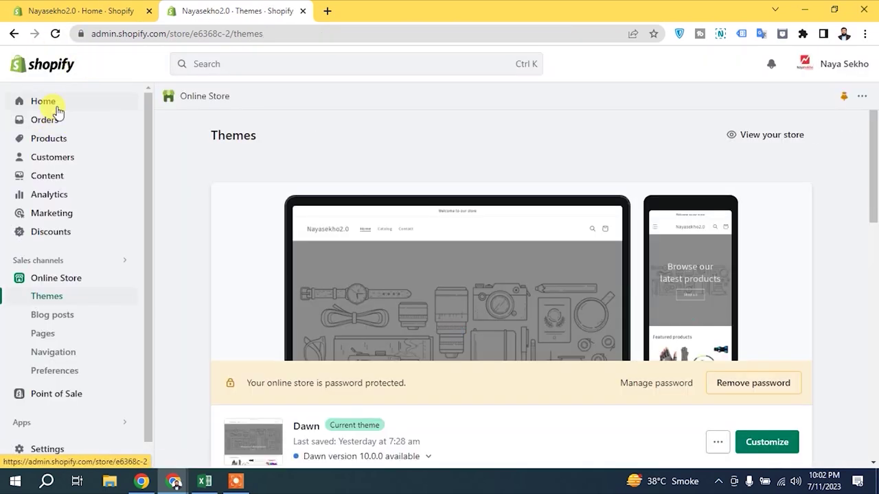
# Find the installed Product Reviews app in the store admin with the search term "pro" and open its Reviews page.
pyautogui.scroll(-1, 89, 339)
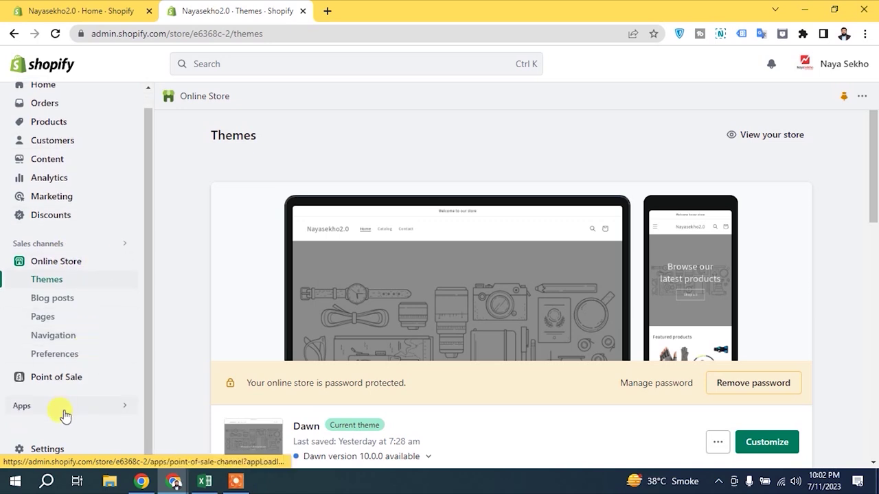
pyautogui.click(127, 412)
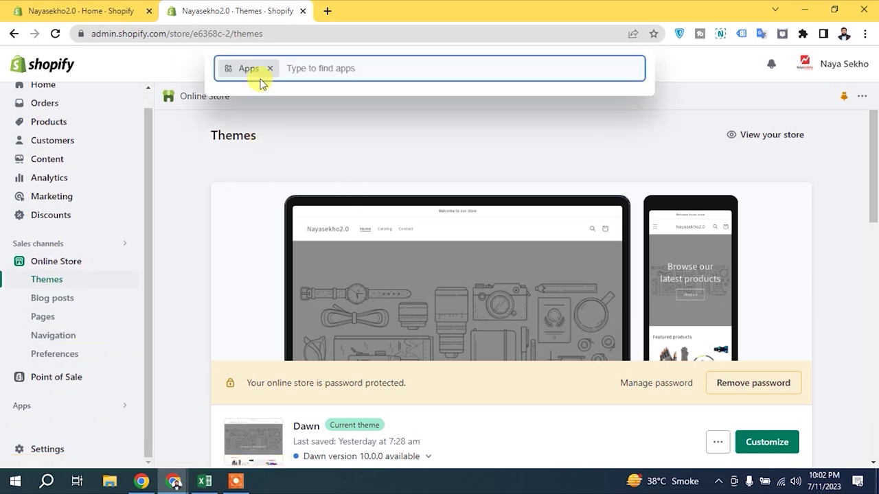
pyautogui.write('pro')
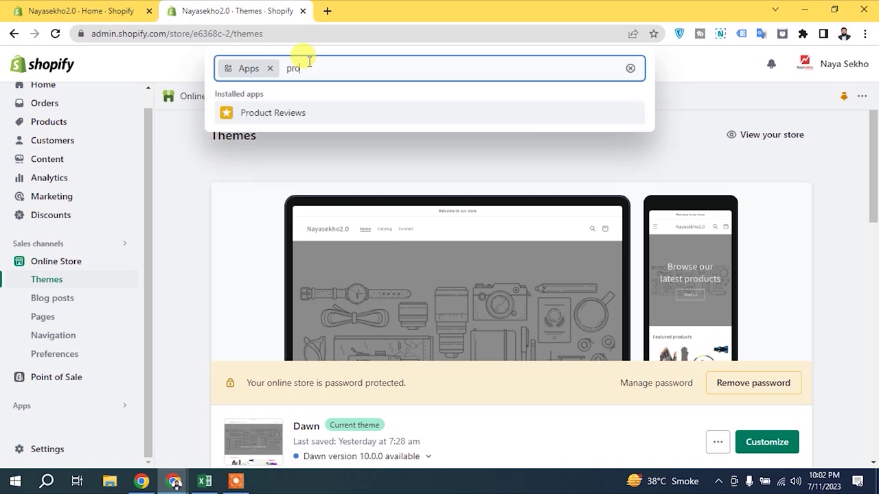
pyautogui.click(306, 115)
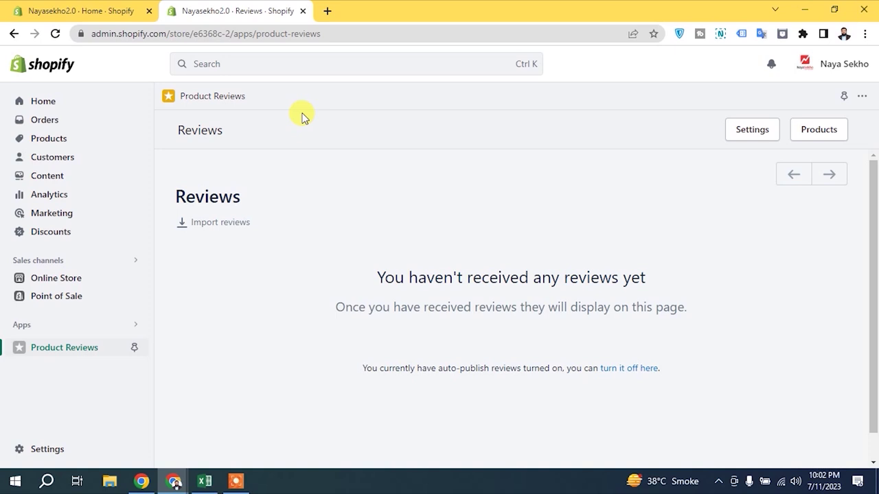
# Open the Shopify App Store from the Home page's recommended apps dialog and close the Product Reviews page.
pyautogui.click(76, 323)
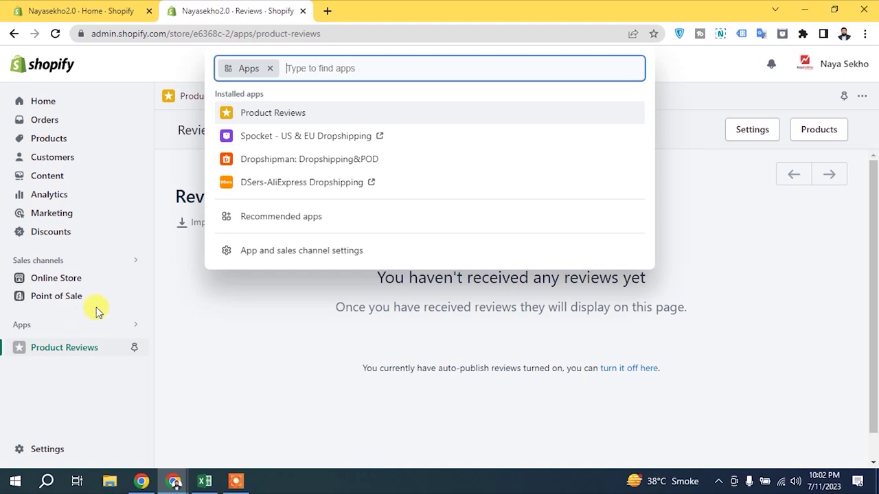
pyautogui.click(79, 10)
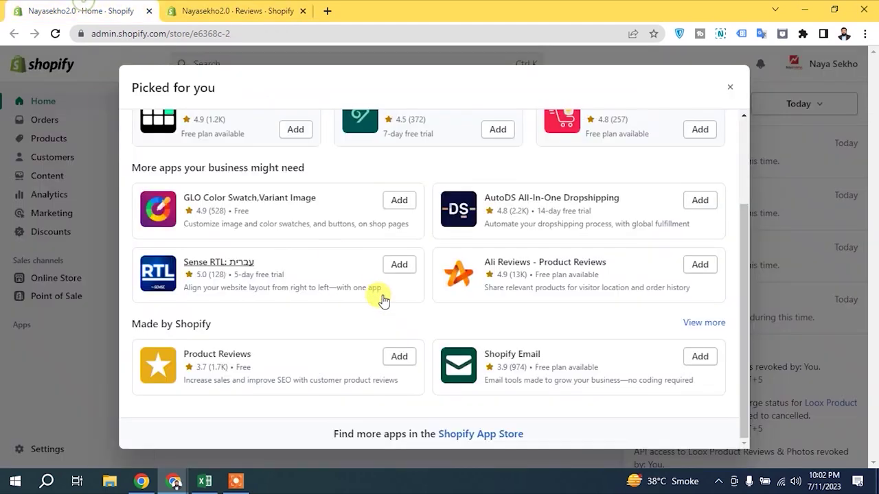
pyautogui.click(481, 434)
pyautogui.click(404, 10)
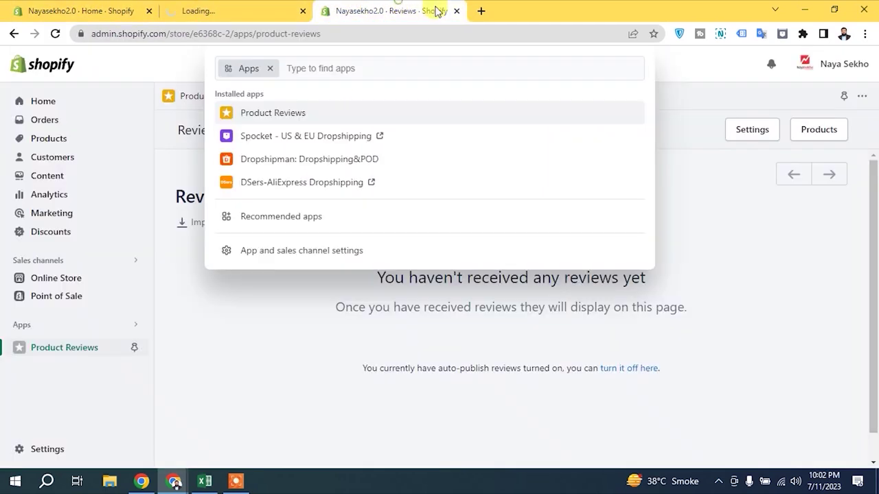
pyautogui.click(457, 10)
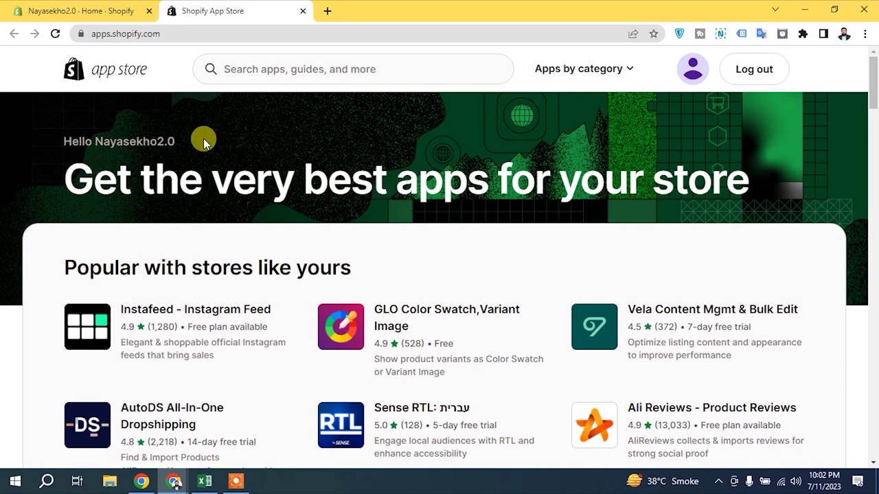
# Search the Shopify App Store for "import reviews" and look through the first page of results.
pyautogui.click(255, 63)
pyautogui.write('import')
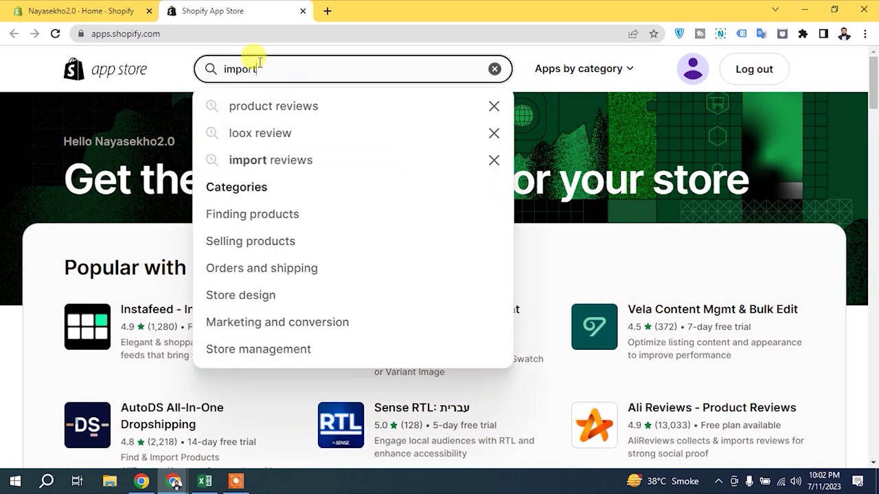
pyautogui.press('Return')
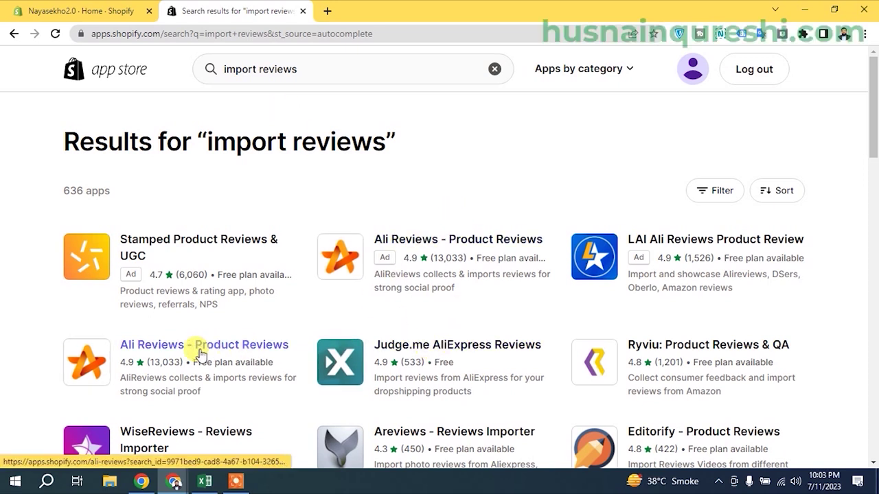
pyautogui.scroll(-1, 196, 343)
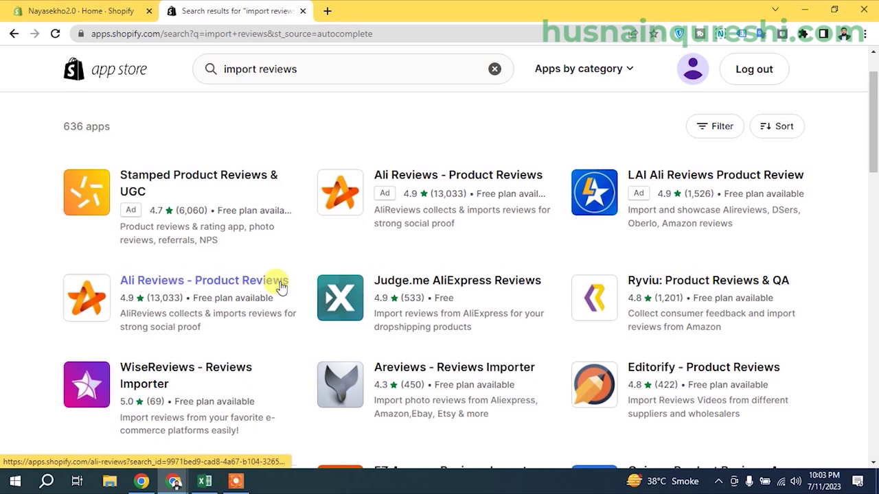
pyautogui.scroll(-2, 520, 231)
pyautogui.scroll(-3, 616, 243)
pyautogui.scroll(-9, 616, 244)
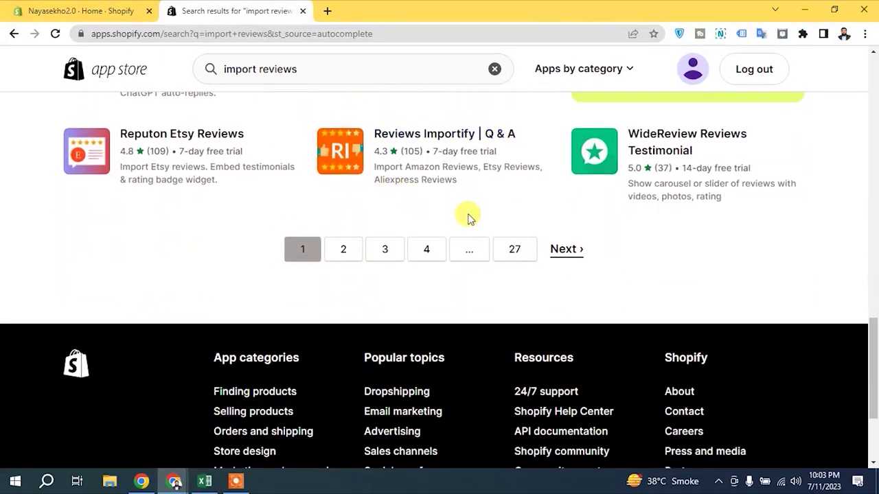
pyautogui.scroll(12, 466, 215)
pyautogui.scroll(4, 467, 218)
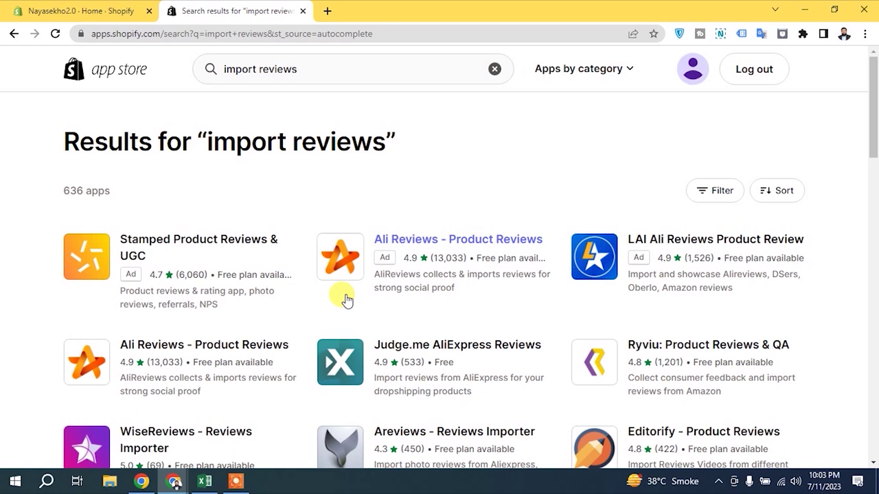
# Search the App Store for "loox reviews" and open the Loox Product Reviews & Photos listing.
pyautogui.tripleClick(292, 67)
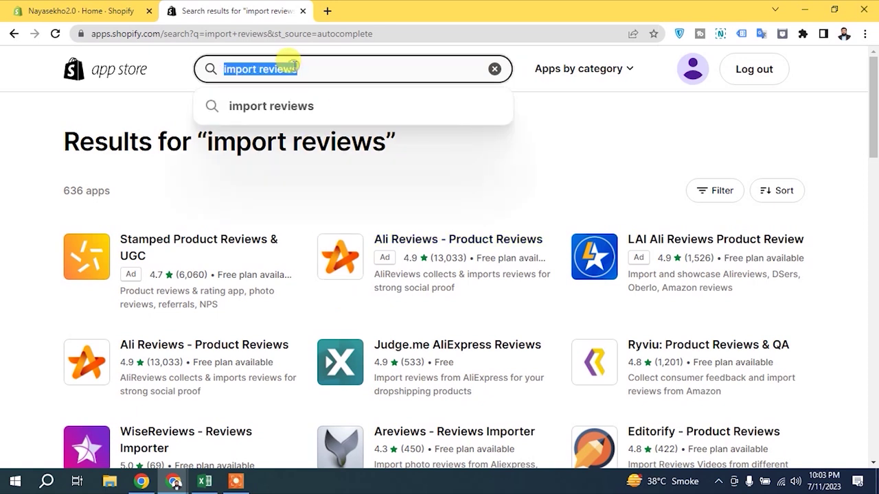
pyautogui.write('i')
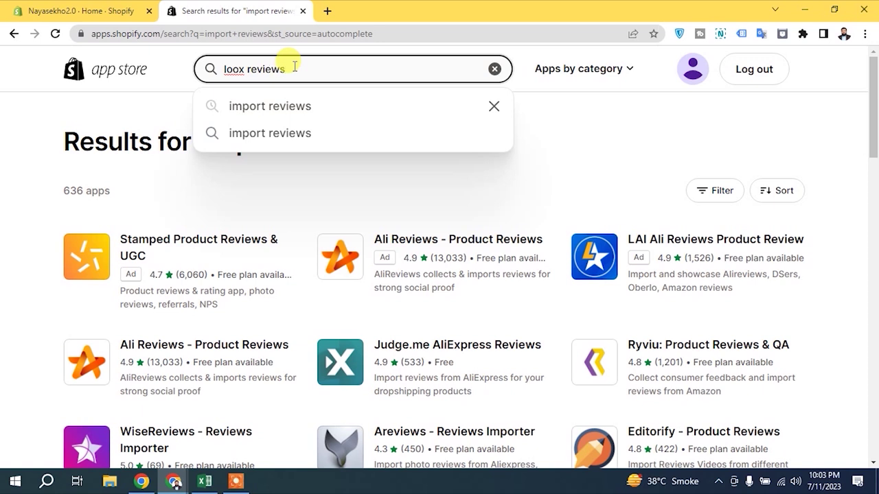
pyautogui.press('Return')
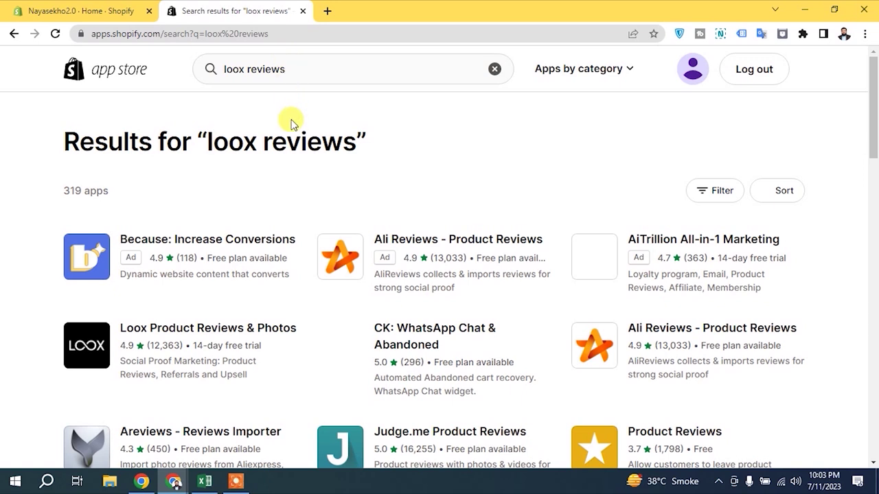
pyautogui.scroll(-1, 392, 172)
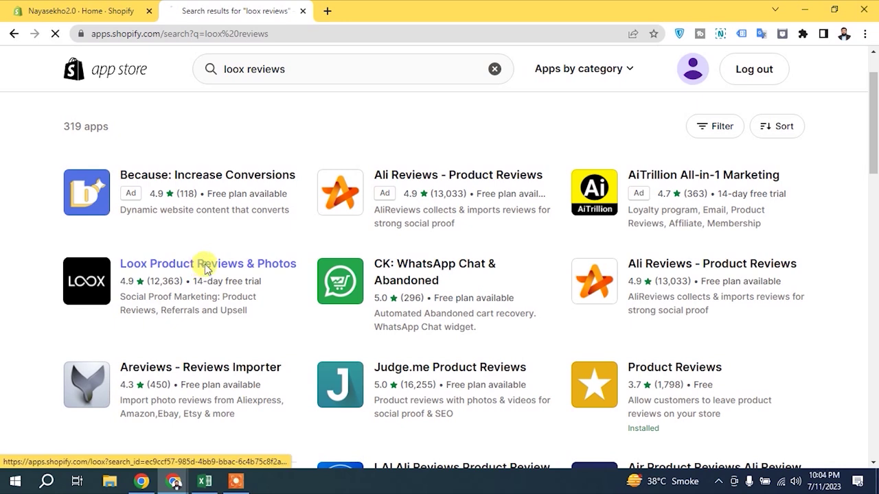
pyautogui.scroll(-2, 449, 186)
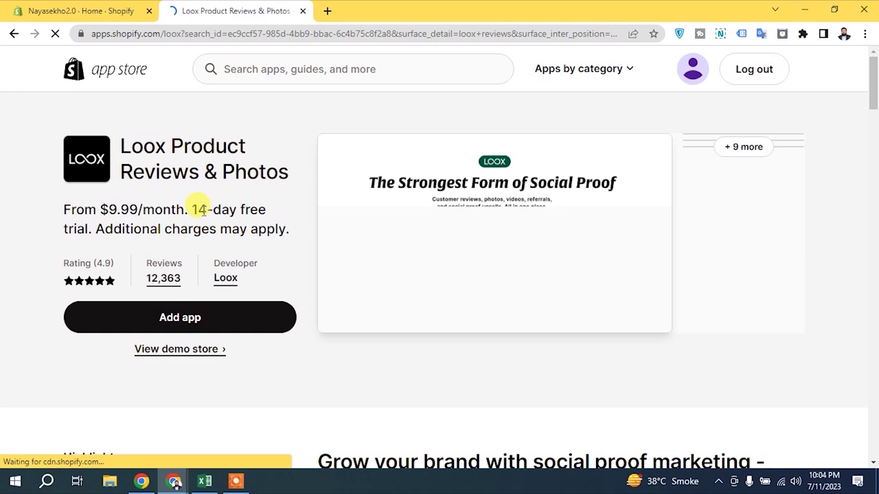
# Examine Loox's features and pricing in its listing, install the app on the store, and view its trial plans.
pyautogui.scroll(-8, 358, 195)
pyautogui.scroll(-2, 364, 198)
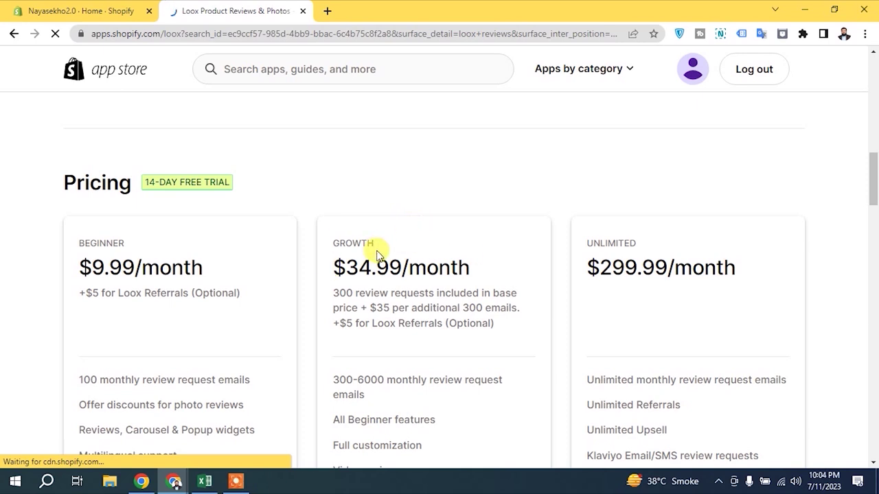
pyautogui.scroll(-3, 376, 254)
pyautogui.scroll(12, 376, 254)
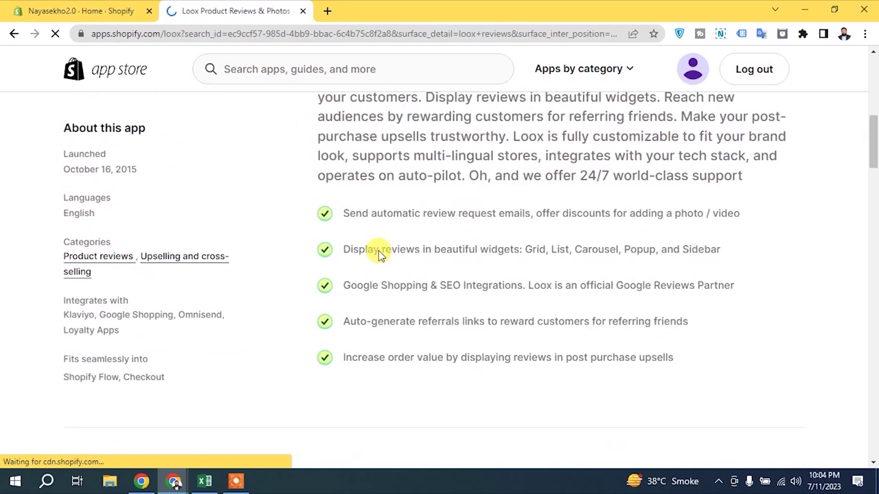
pyautogui.scroll(2, 258, 245)
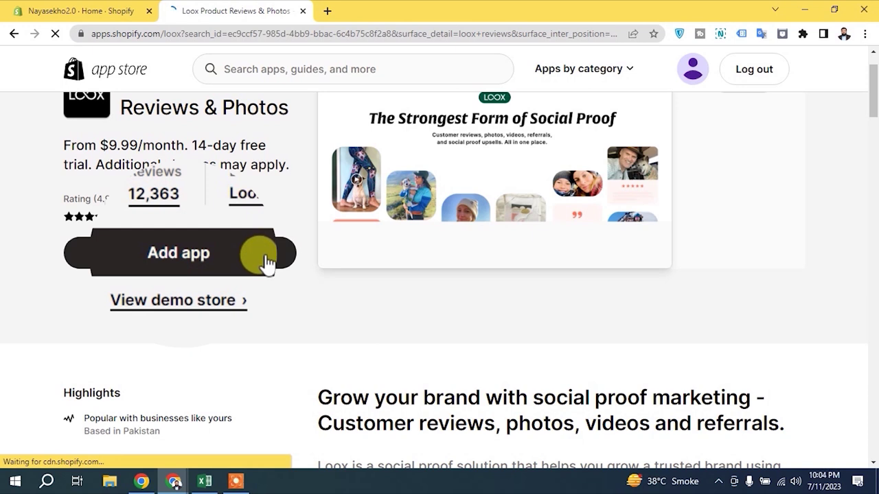
pyautogui.click(268, 261)
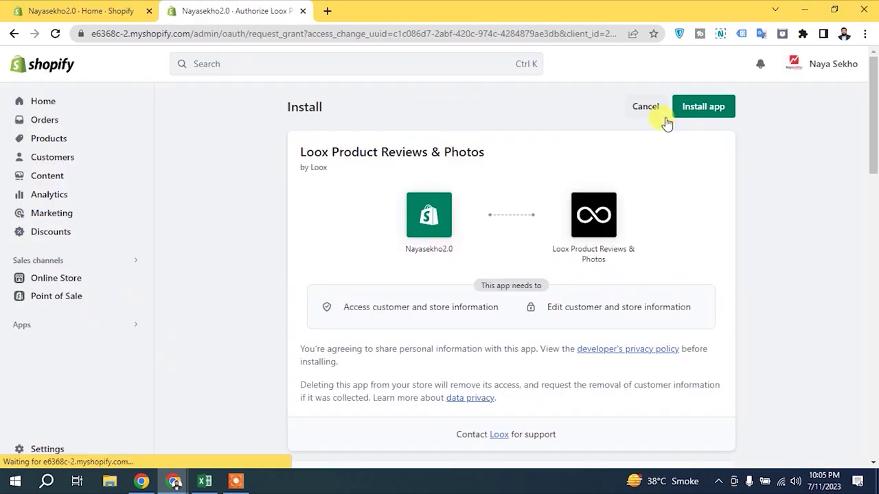
pyautogui.click(716, 108)
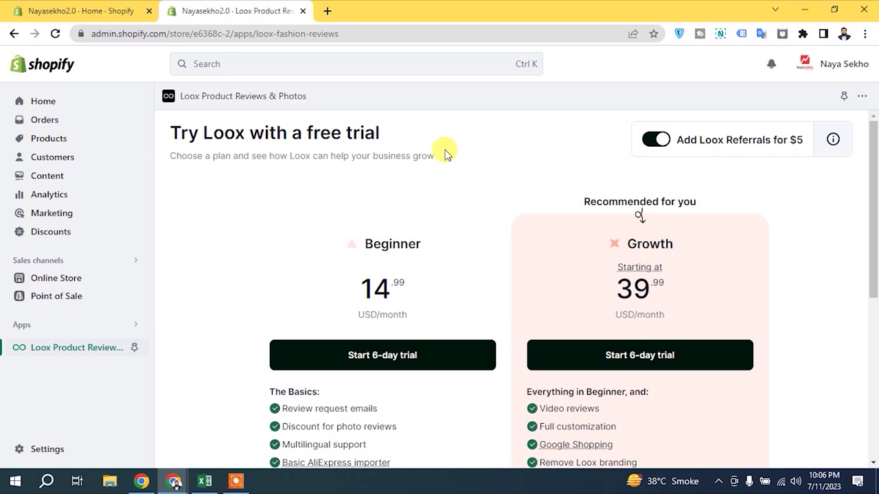
pyautogui.scroll(-1, 384, 226)
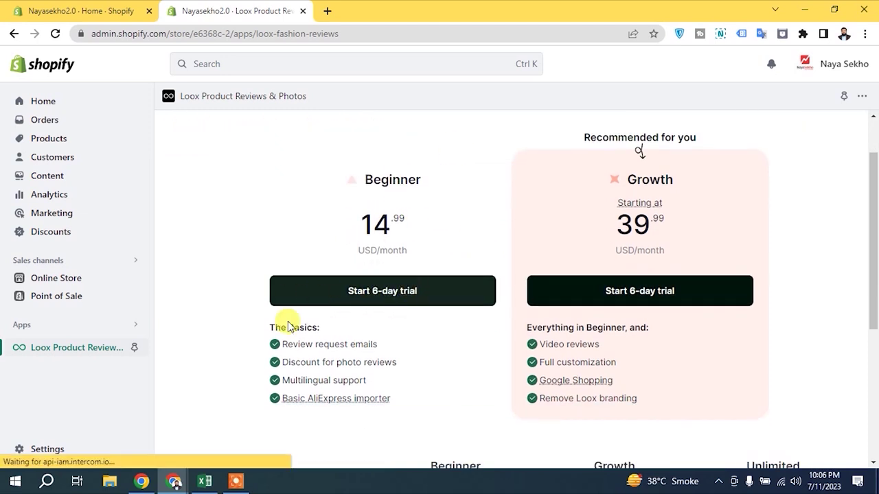
# Start the 6-day trial of Loox's Beginner plan, approve the subscription, and continue to the referral discounts and rewards setup.
pyautogui.click(290, 298)
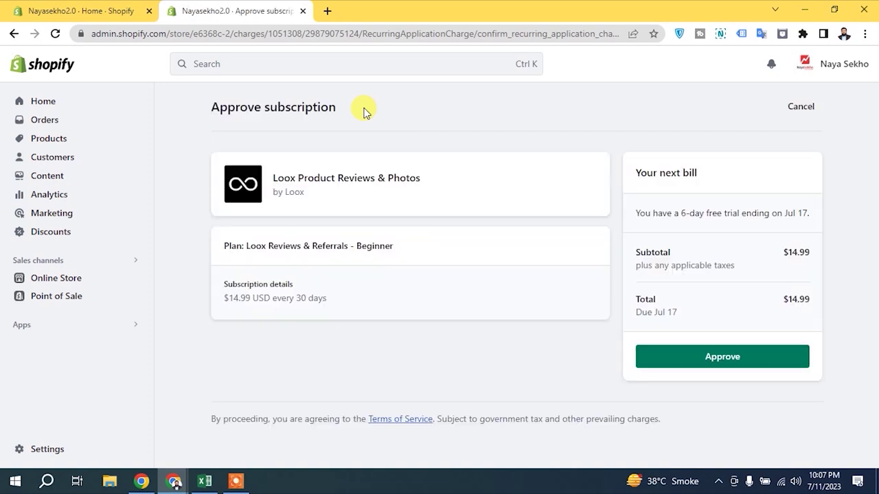
pyautogui.click(740, 358)
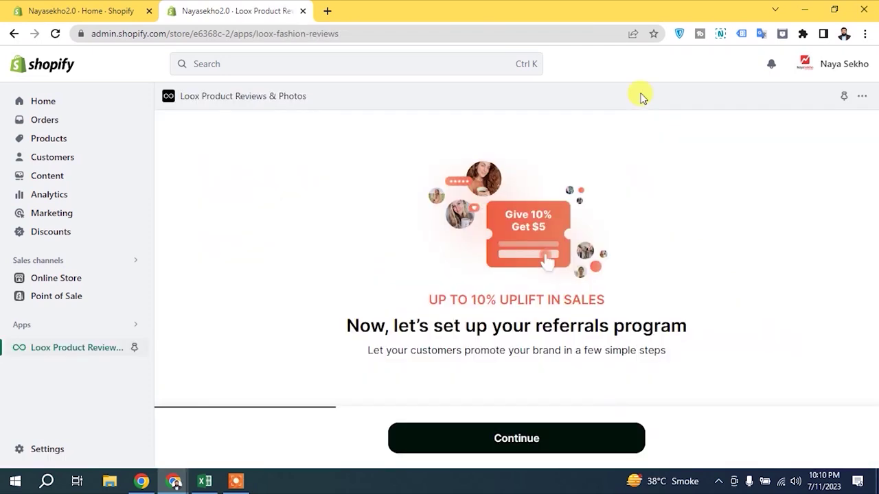
pyautogui.click(522, 450)
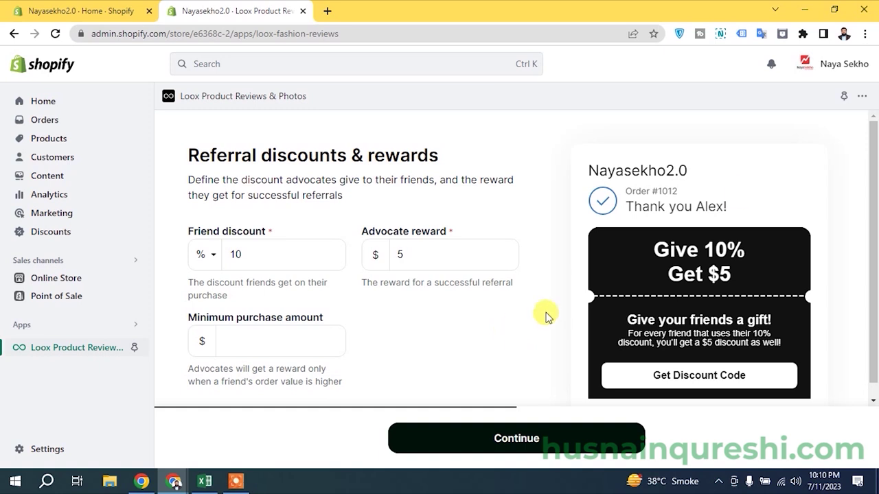
# Leave the referral setup for Loox's home page, dismiss the Upsell & Reviews offer, and look over the dashboard.
pyautogui.click(862, 97)
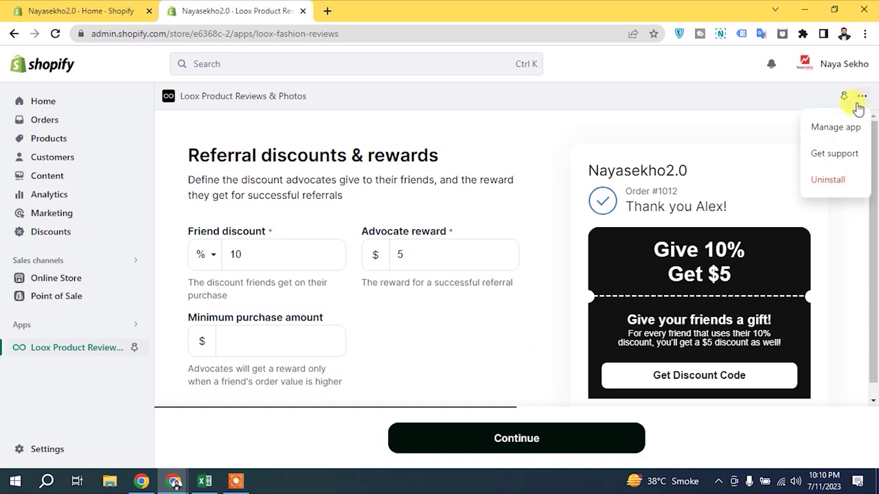
pyautogui.click(75, 352)
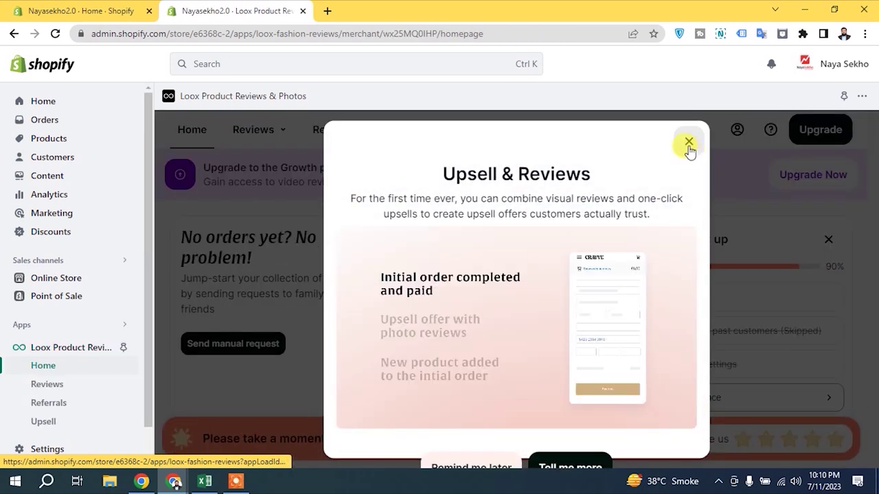
pyautogui.click(688, 143)
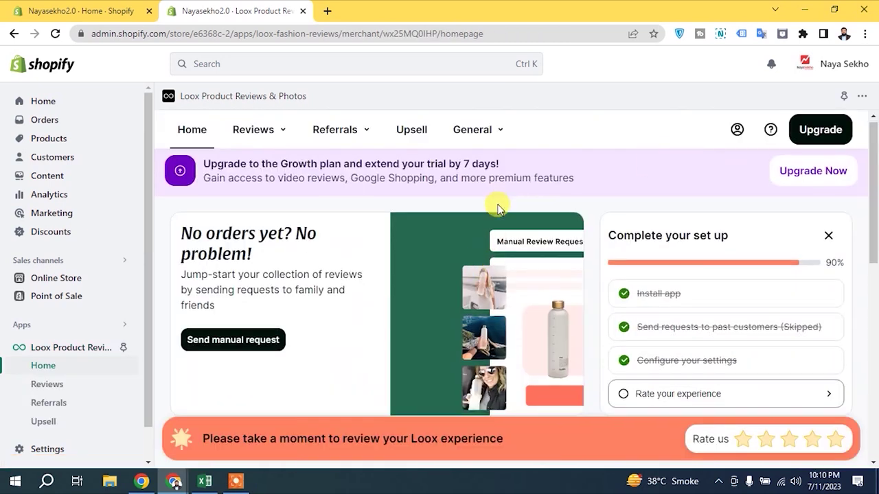
pyautogui.scroll(-3, 388, 275)
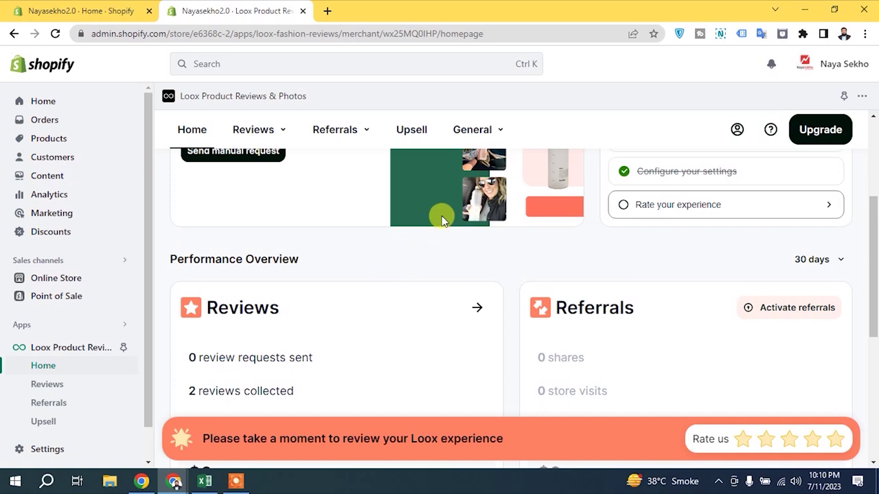
pyautogui.scroll(3, 441, 215)
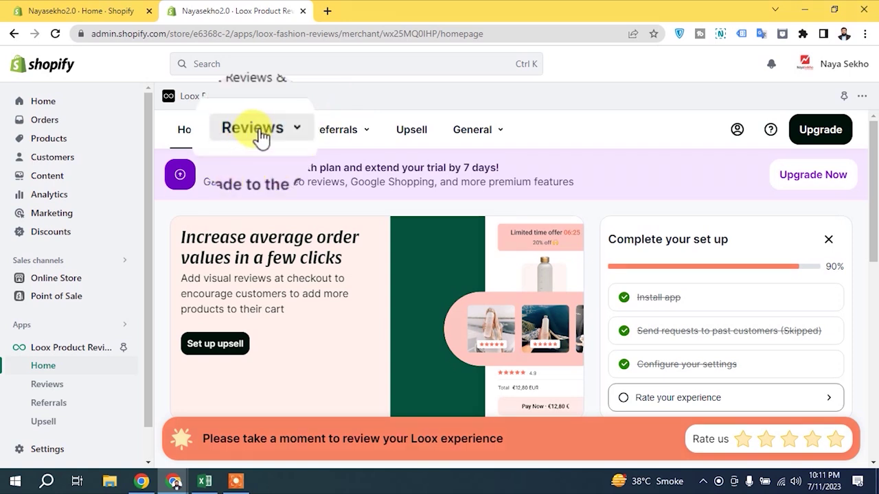
# Look through Loox's settings for collecting and displaying reviews, and open the Manage reviews page.
pyautogui.click(62, 396)
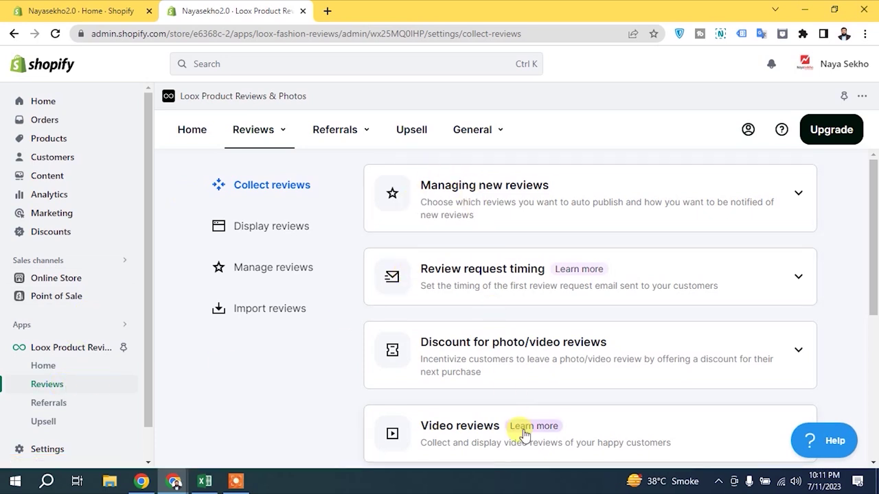
pyautogui.scroll(-1, 567, 287)
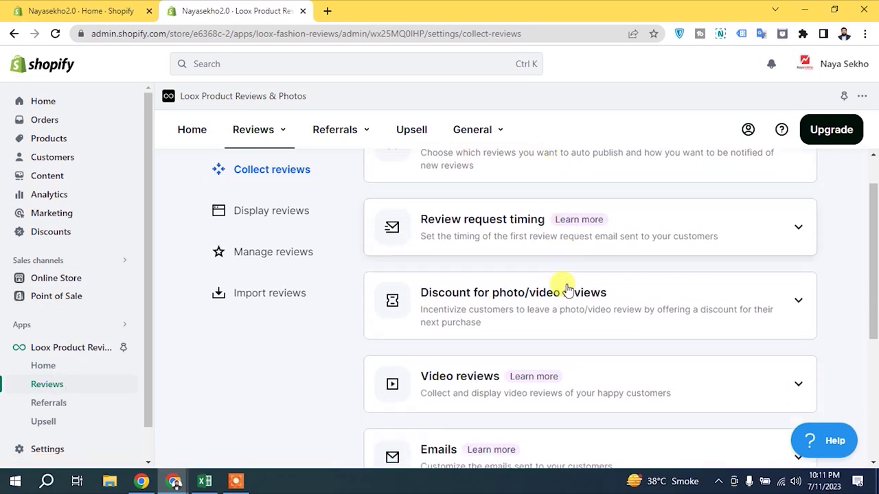
pyautogui.scroll(-4, 557, 310)
pyautogui.scroll(4, 556, 328)
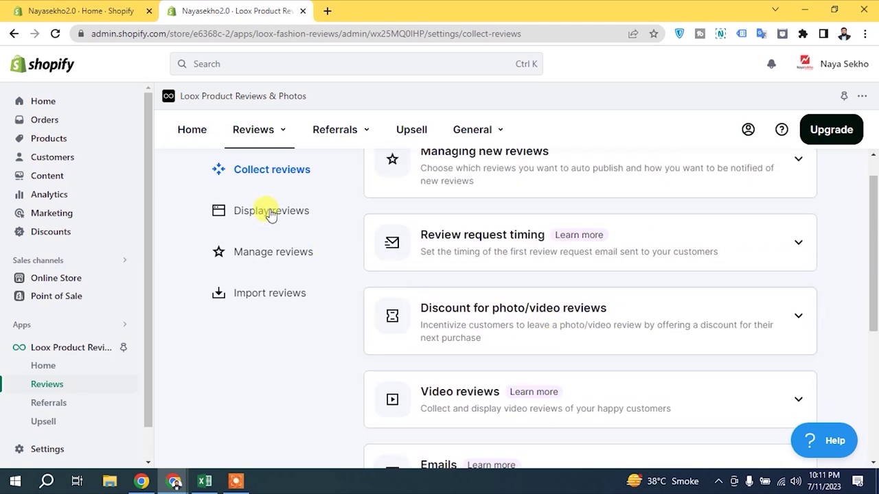
pyautogui.click(293, 215)
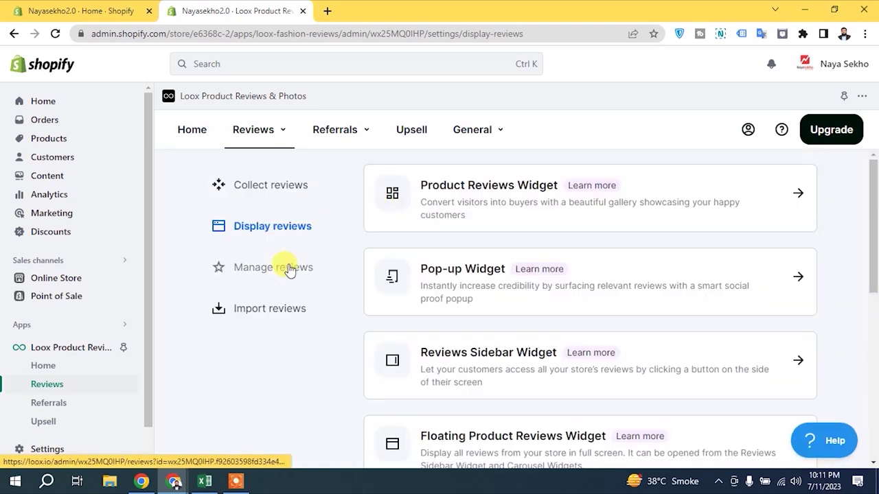
pyautogui.click(290, 270)
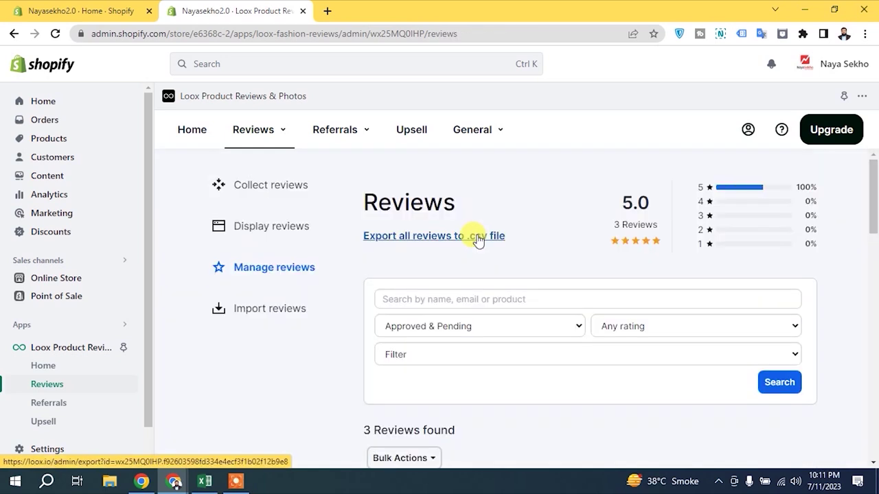
# Open Loox's Import reviews page, read the one-click AliExpress import instructions, and show the browser's bookmarks bar.
pyautogui.click(275, 310)
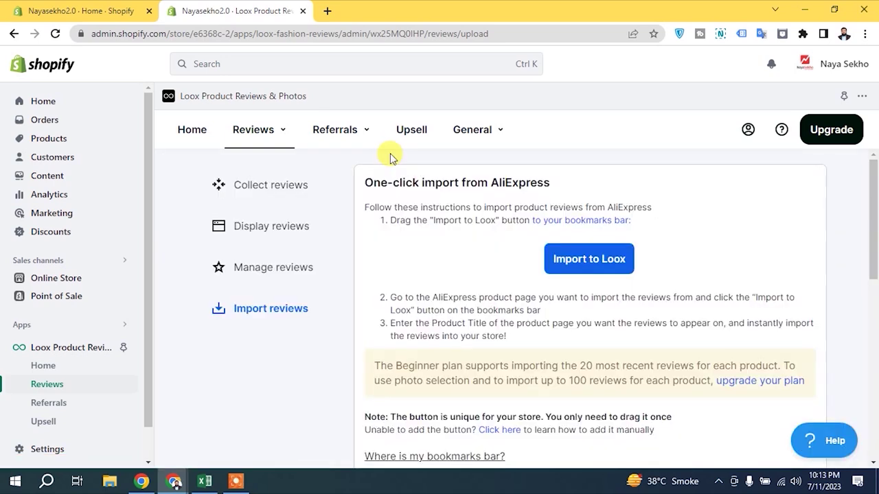
pyautogui.scroll(-3, 475, 282)
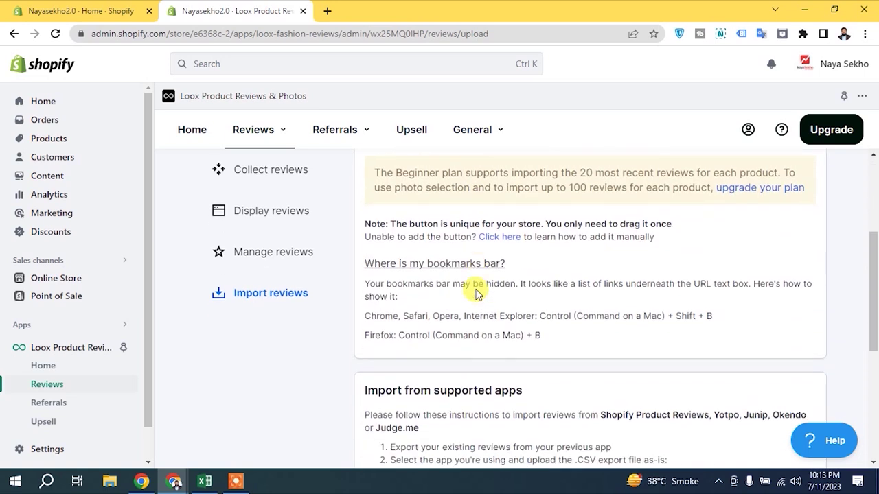
pyautogui.scroll(3, 494, 302)
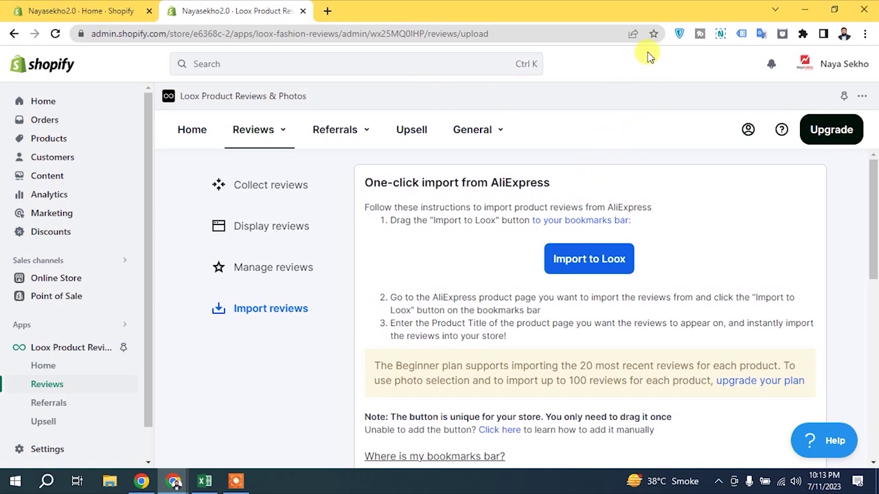
pyautogui.scroll(-3, 677, 214)
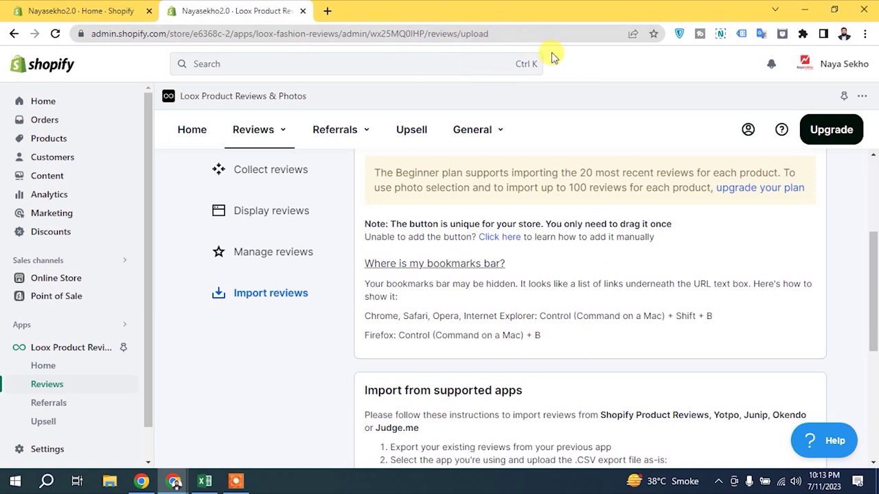
pyautogui.hotkey('ctrl', 'shift', 'b')
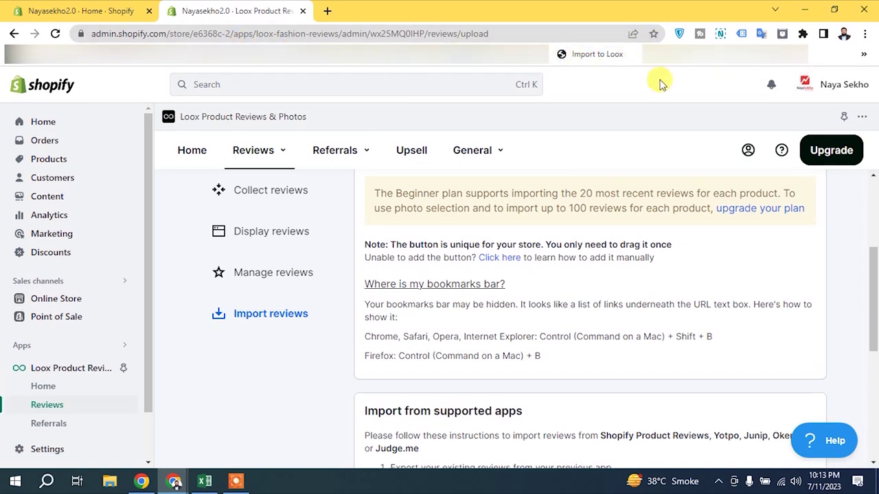
pyautogui.scroll(3, 627, 269)
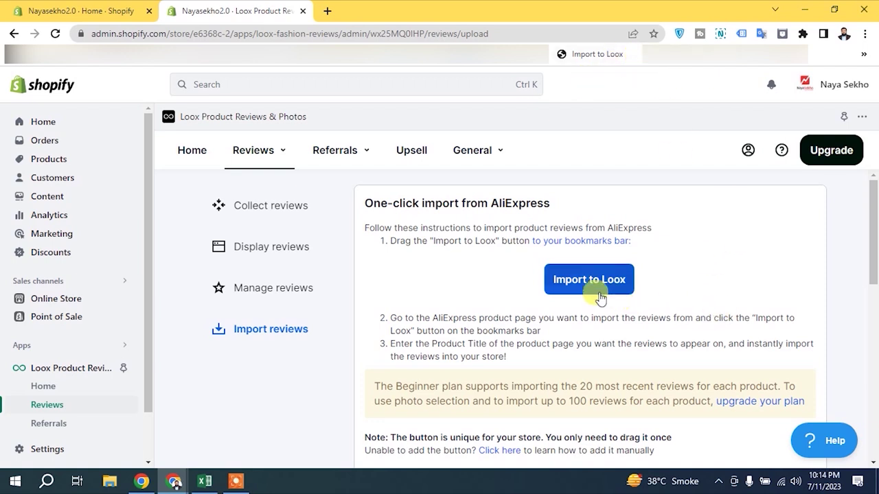
# Add the Import to Loox button to the bookmarks bar and delete the duplicate bookmark.
pyautogui.moveTo(592, 289); pyautogui.dragTo(560, 57)
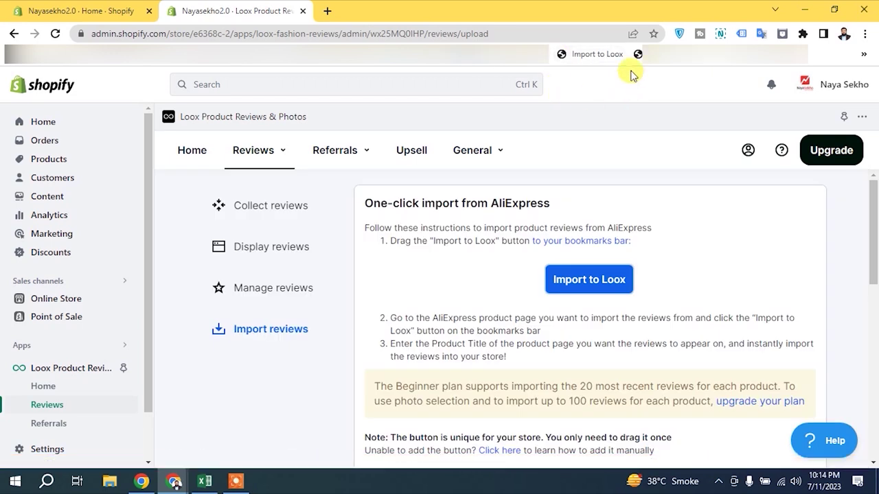
pyautogui.rightClick(656, 60)
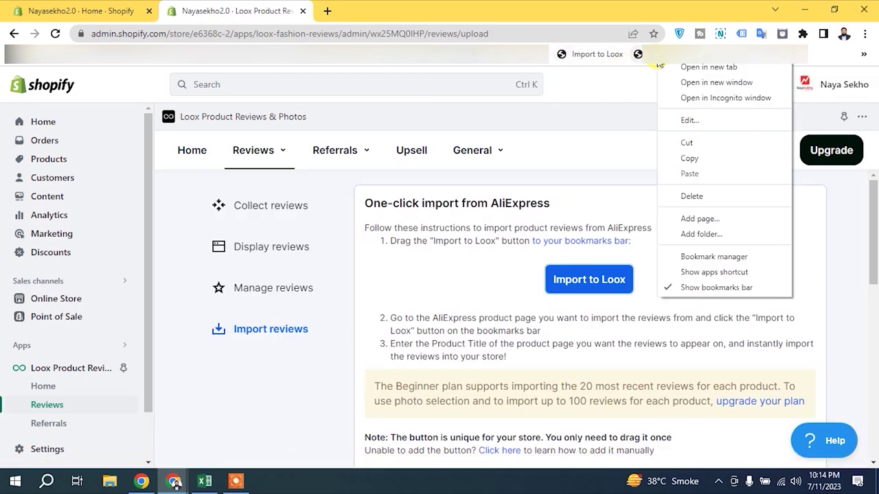
pyautogui.click(707, 196)
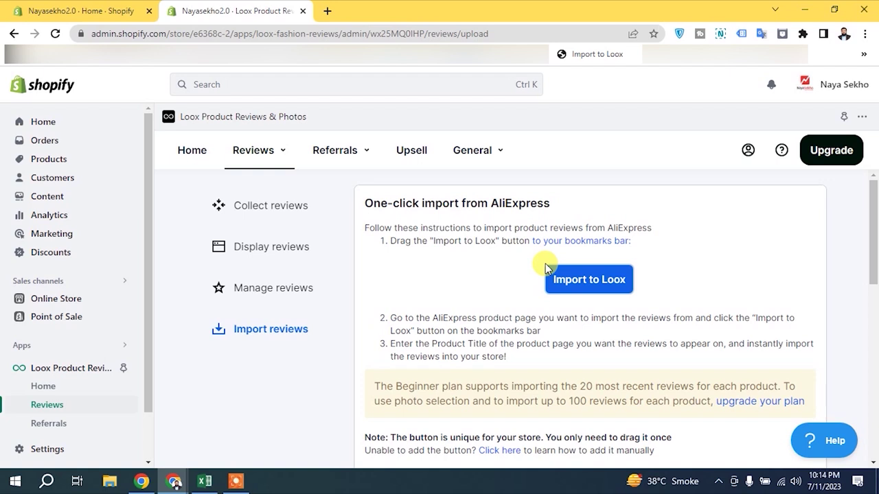
# Go to AliExpress in a new tab and open the sports headband product from the SuperDeals.
pyautogui.click(328, 12)
pyautogui.write('ali')
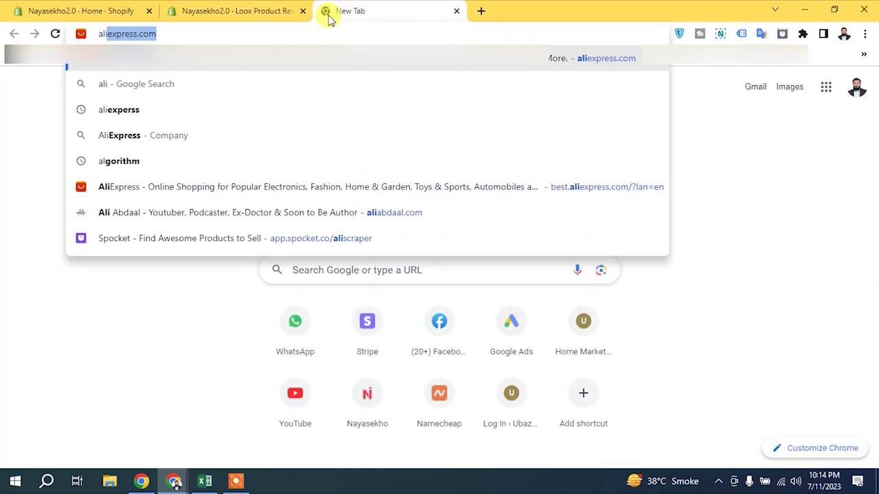
pyautogui.press('Return')
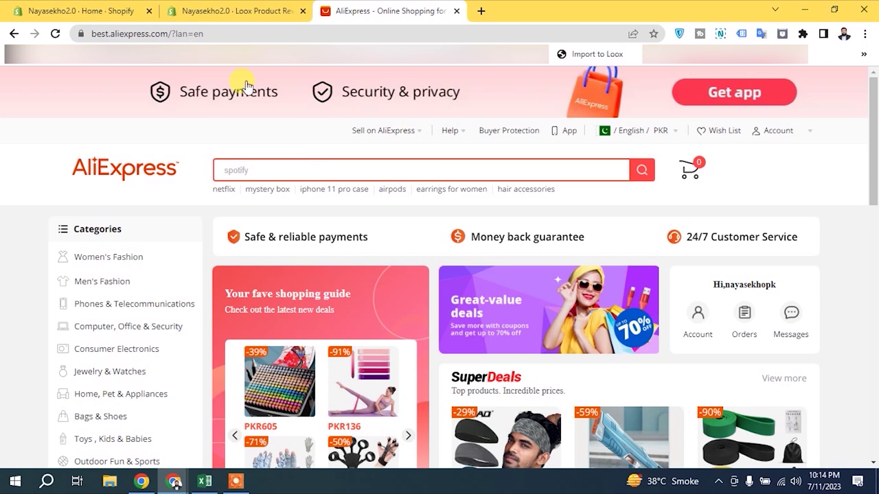
pyautogui.scroll(-5, 635, 270)
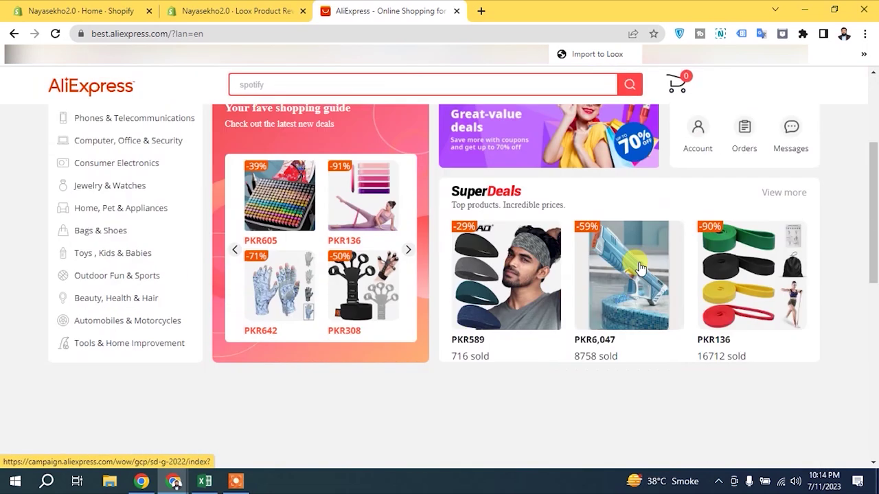
pyautogui.scroll(-1, 633, 269)
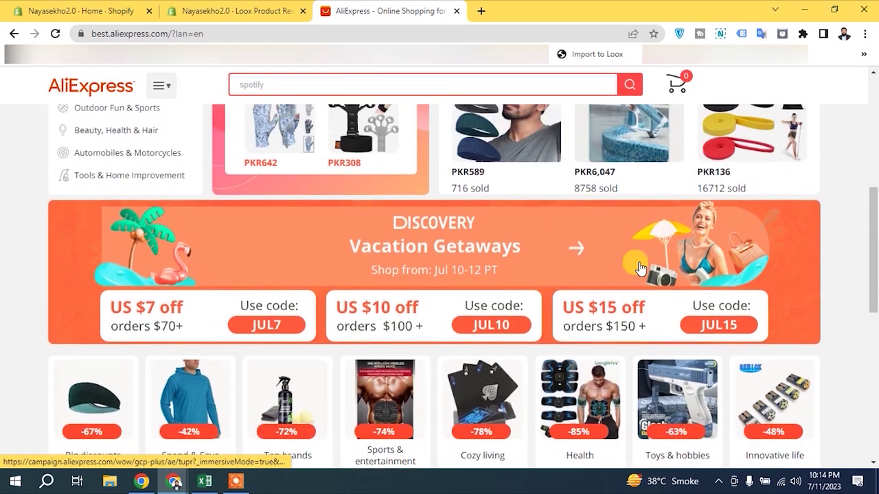
pyautogui.scroll(1, 634, 266)
pyautogui.click(500, 165)
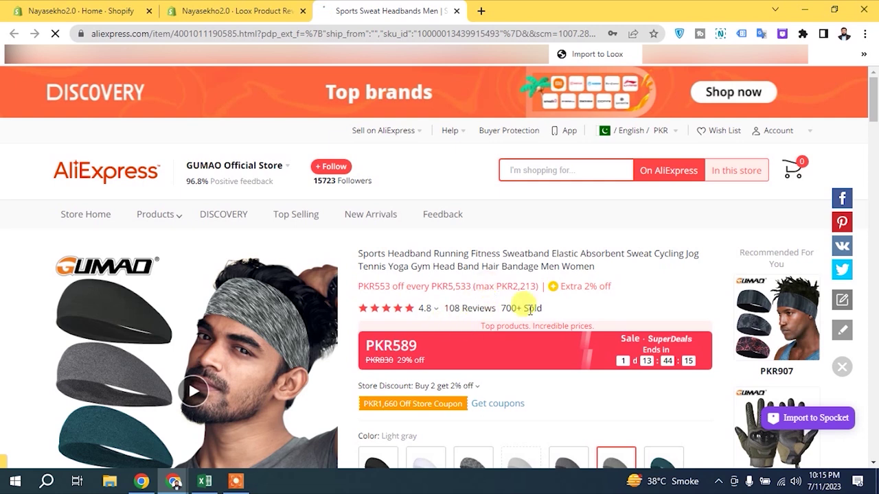
# Look over the sports headband's product page and launch the Import to Loox bookmark on it.
pyautogui.scroll(-3, 552, 255)
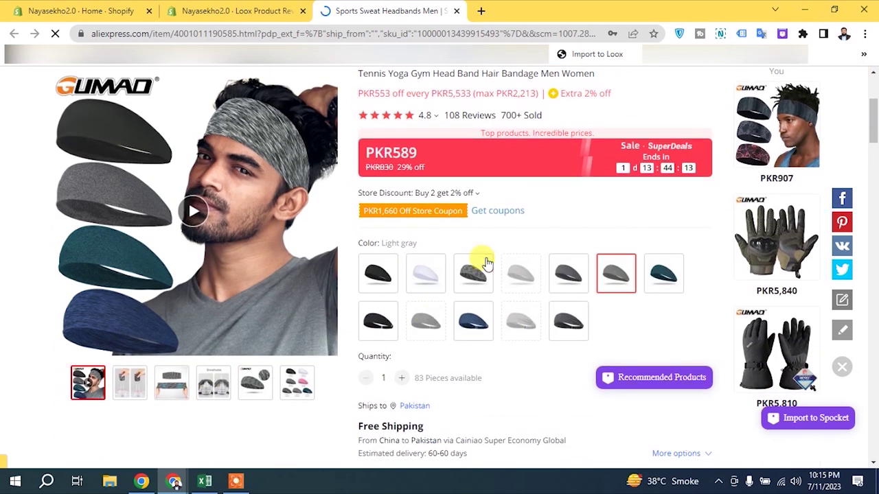
pyautogui.scroll(3, 488, 260)
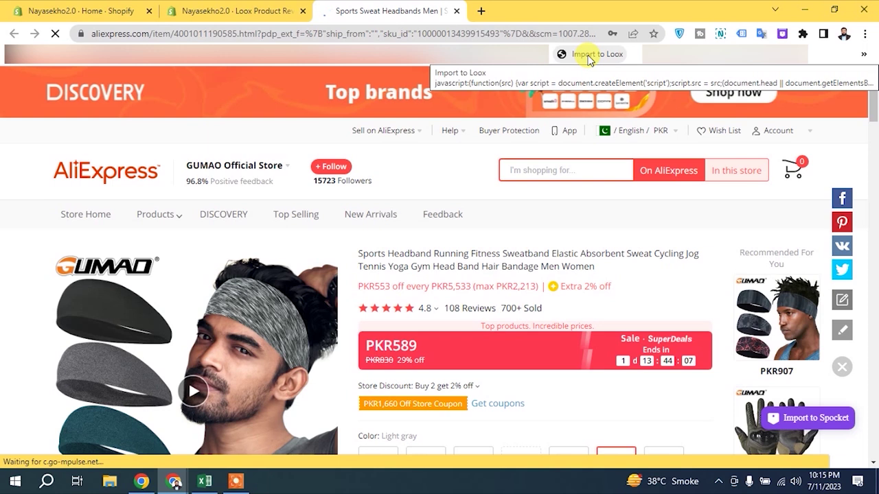
pyautogui.click(588, 55)
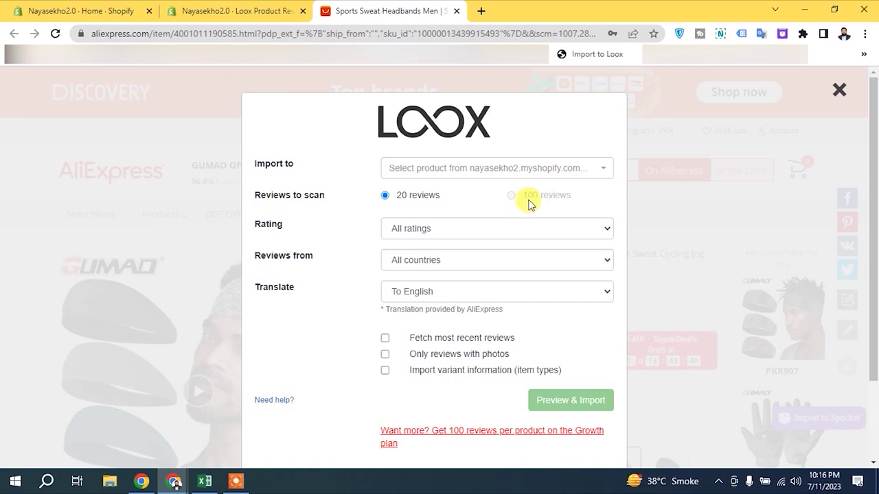
# Set the Loox import's rating filter to 4 stars and up and keep the translation set to English.
pyautogui.click(428, 231)
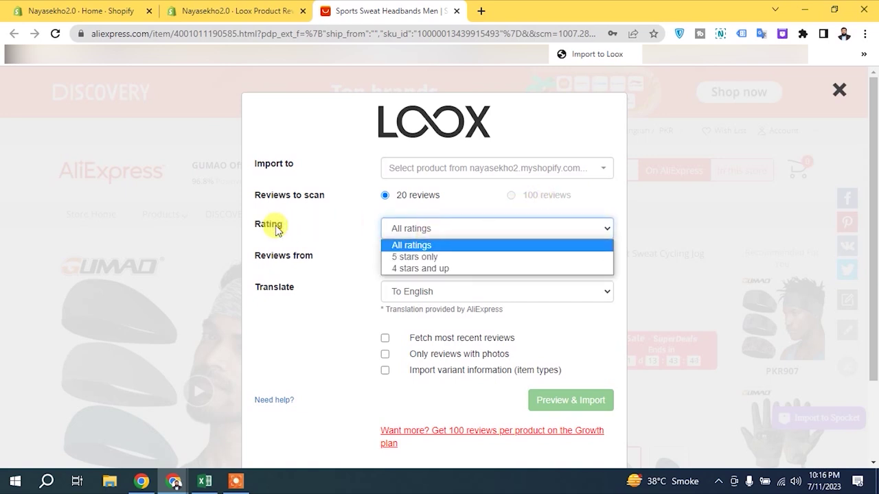
pyautogui.click(428, 269)
pyautogui.click(469, 231)
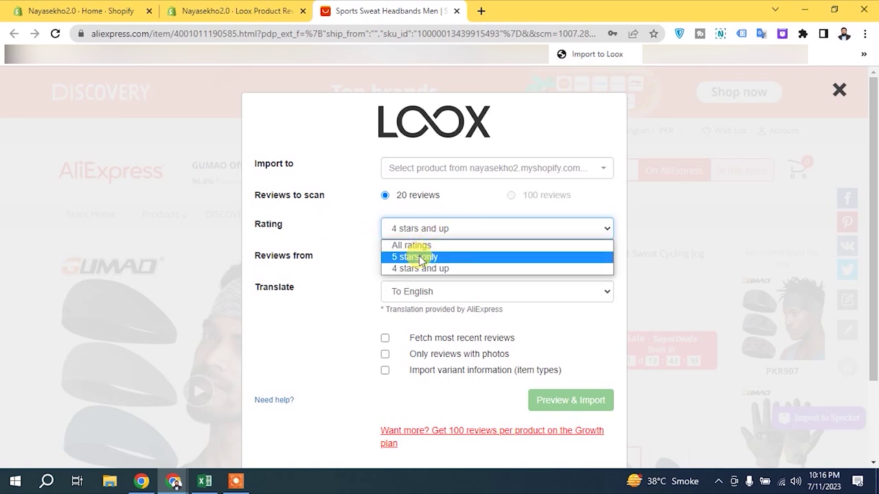
pyautogui.click(362, 220)
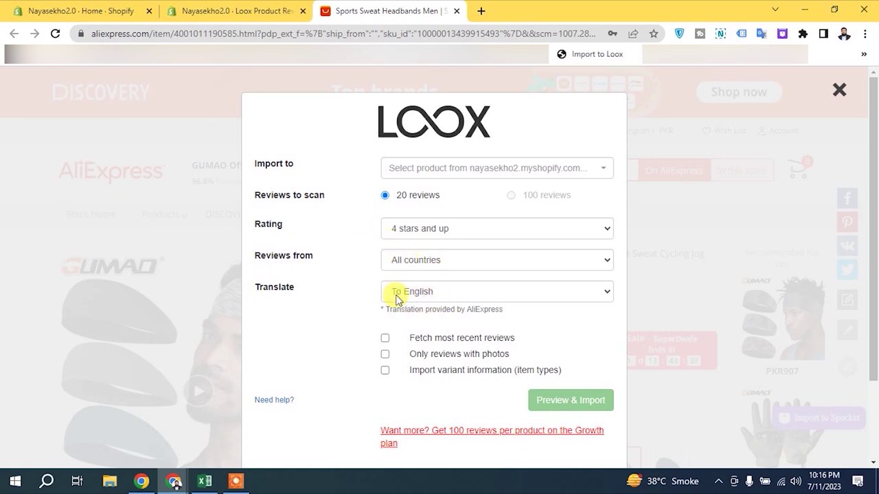
pyautogui.click(446, 294)
pyautogui.click(446, 294)
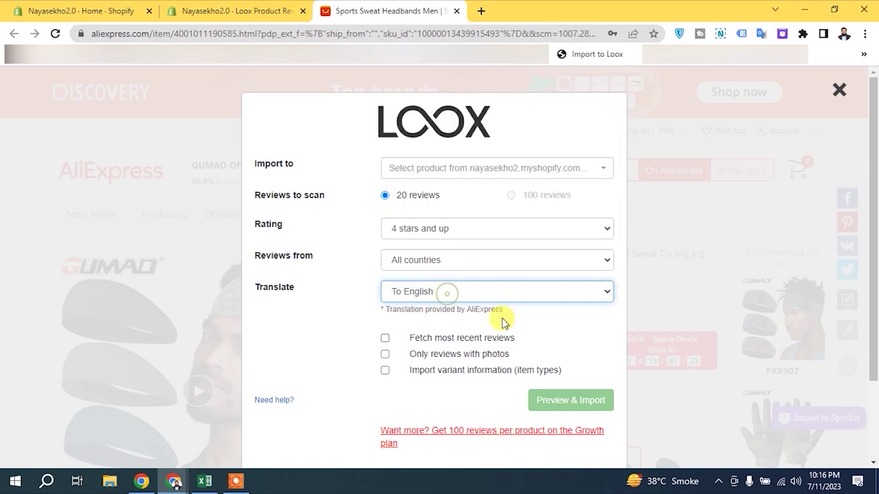
pyautogui.scroll(-1, 455, 330)
pyautogui.scroll(1, 475, 246)
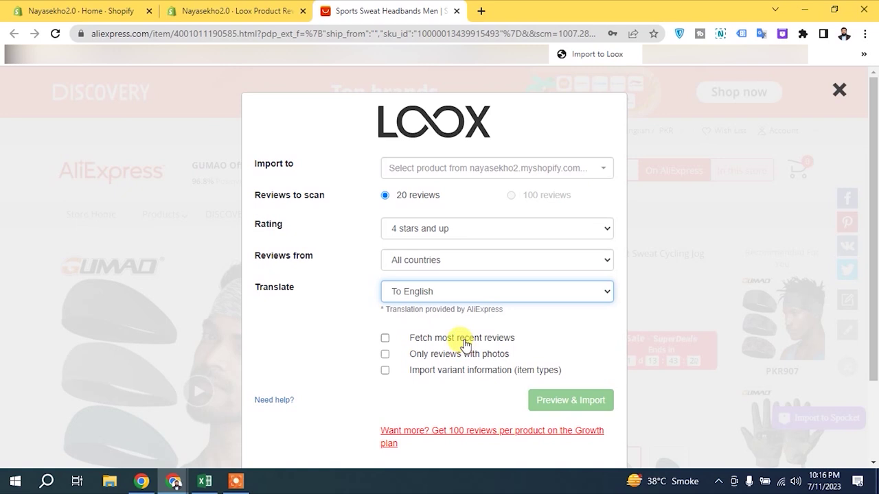
# Turn on fetching the most recent reviews in the Loox import, leaving the photos-only and variant information options off.
pyautogui.click(385, 339)
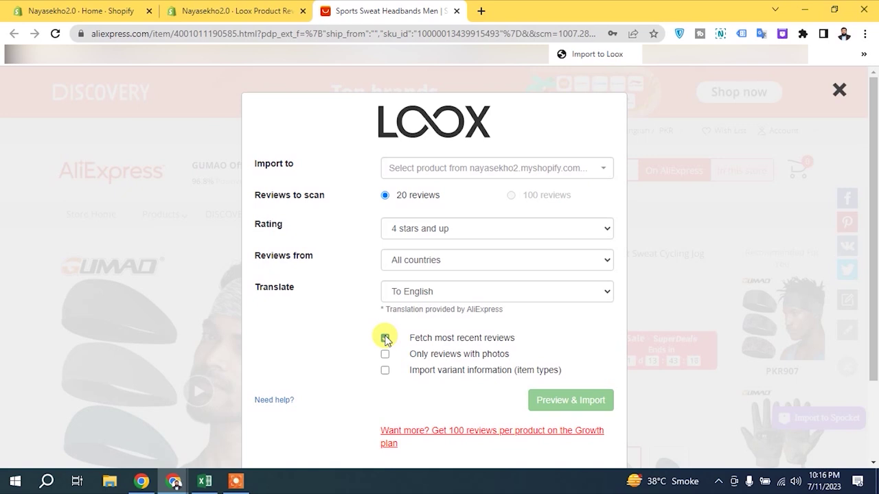
pyautogui.click(385, 338)
pyautogui.click(385, 339)
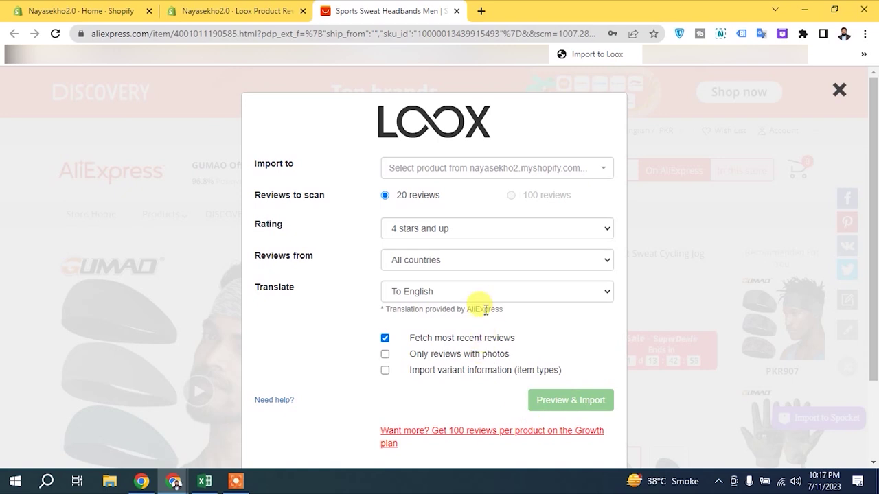
pyautogui.scroll(-1, 486, 310)
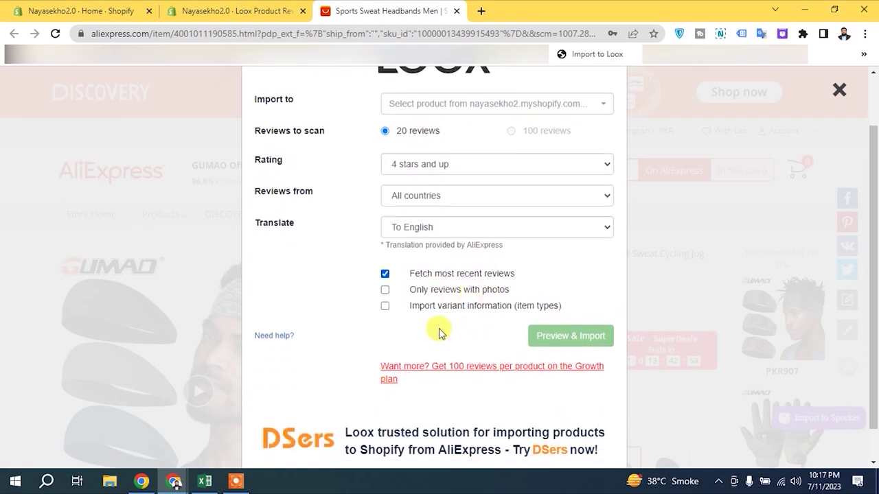
pyautogui.scroll(1, 412, 333)
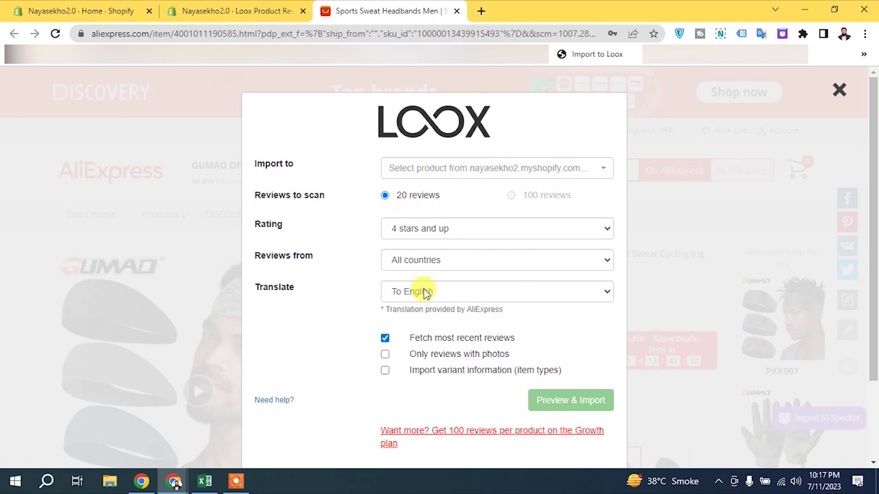
# Set the store's Men Sports Headband Running Fitness Sweatband product as the import target and load the review preview.
pyautogui.click(466, 170)
pyautogui.scroll(-3, 484, 277)
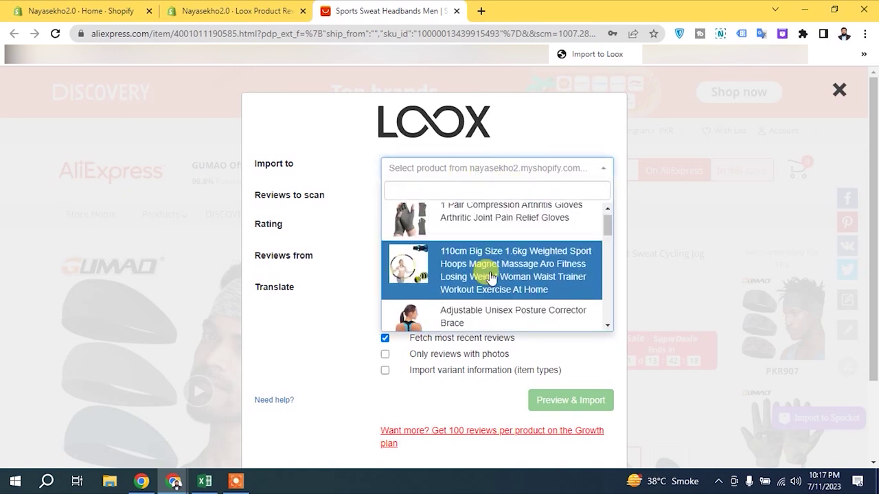
pyautogui.scroll(-3, 480, 283)
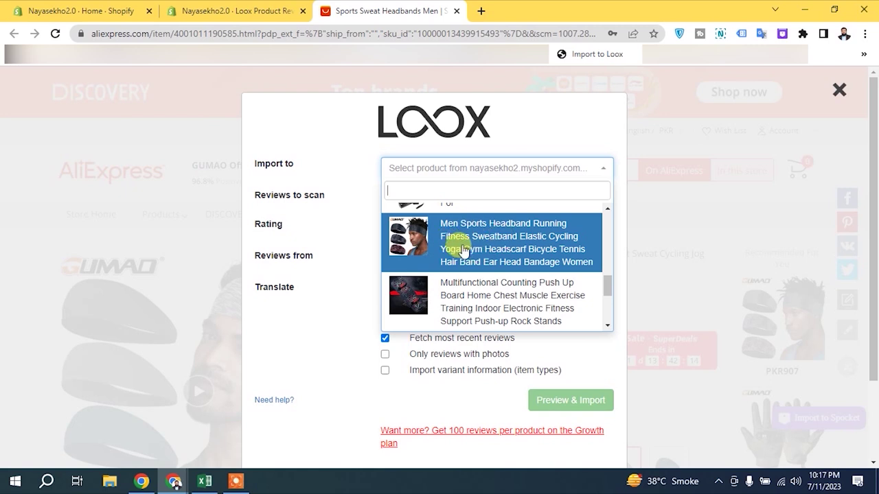
pyautogui.click(493, 247)
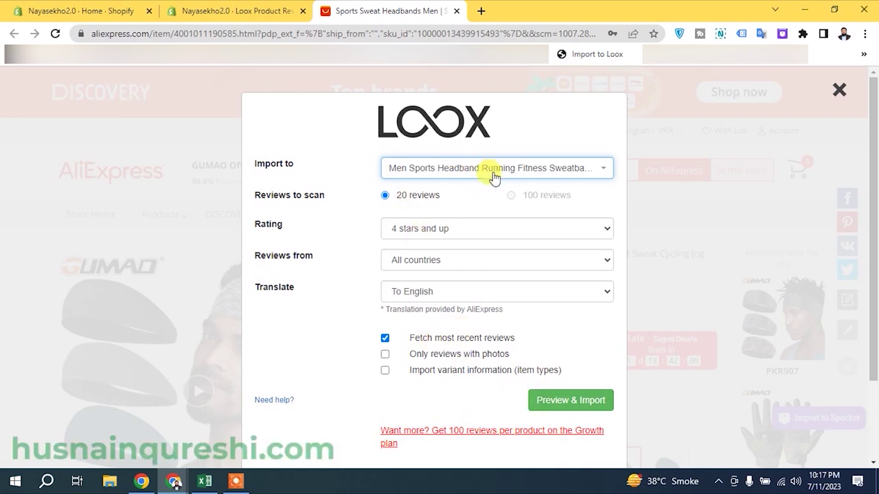
pyautogui.click(593, 403)
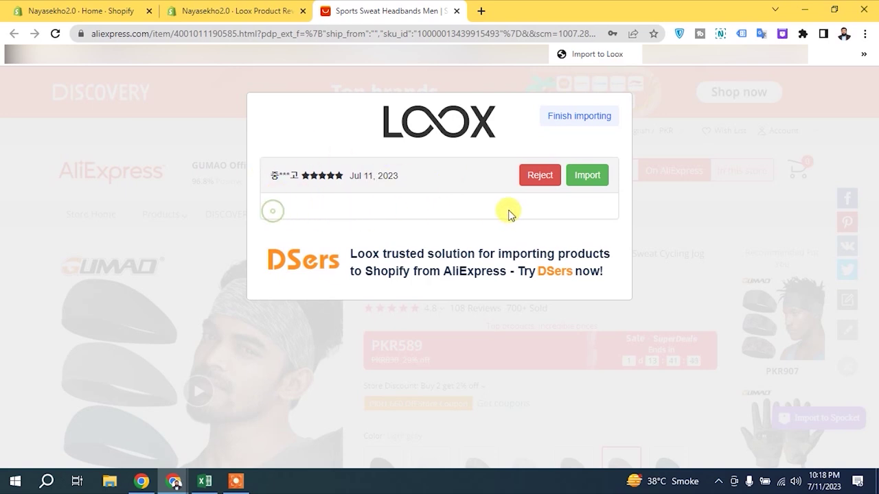
# Go through the previewed AliExpress reviews one by one and import them with their text into the store until none are left.
pyautogui.click(542, 176)
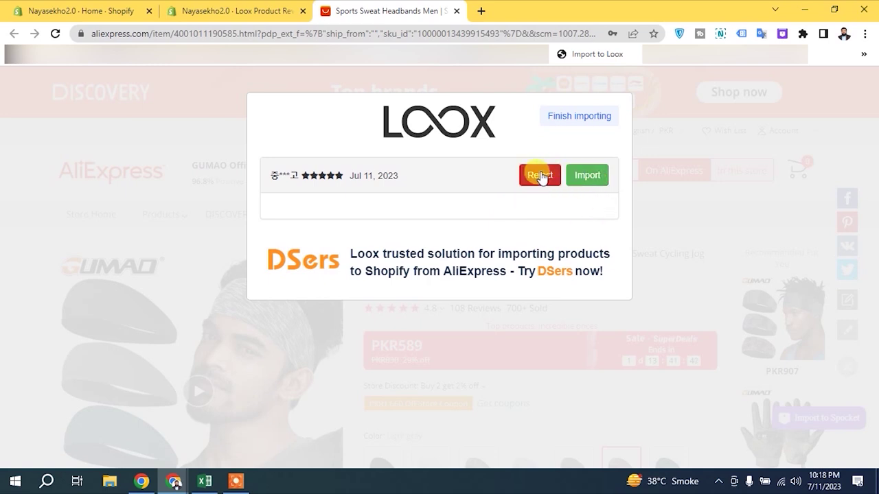
pyautogui.click(589, 177)
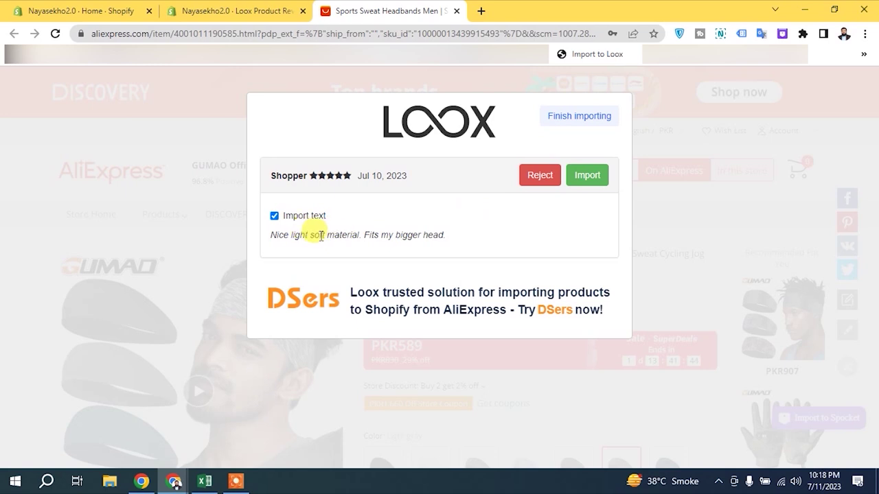
pyautogui.click(588, 176)
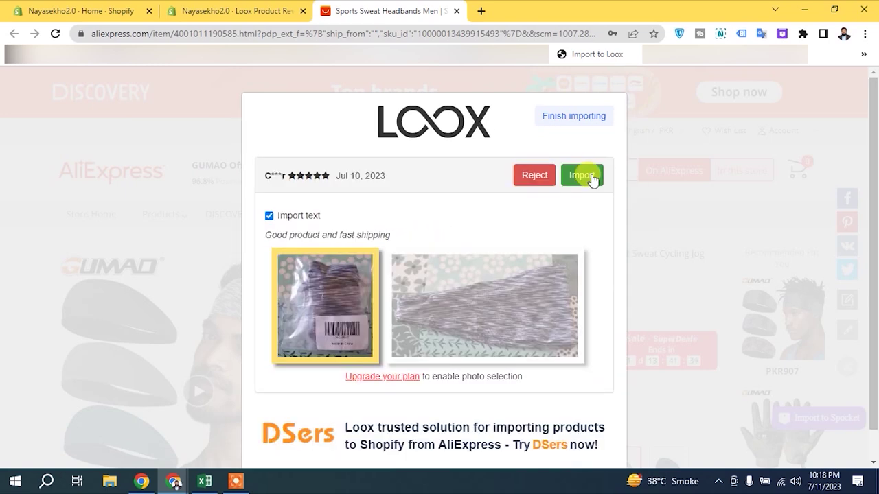
pyautogui.click(591, 177)
pyautogui.click(590, 175)
pyautogui.click(589, 176)
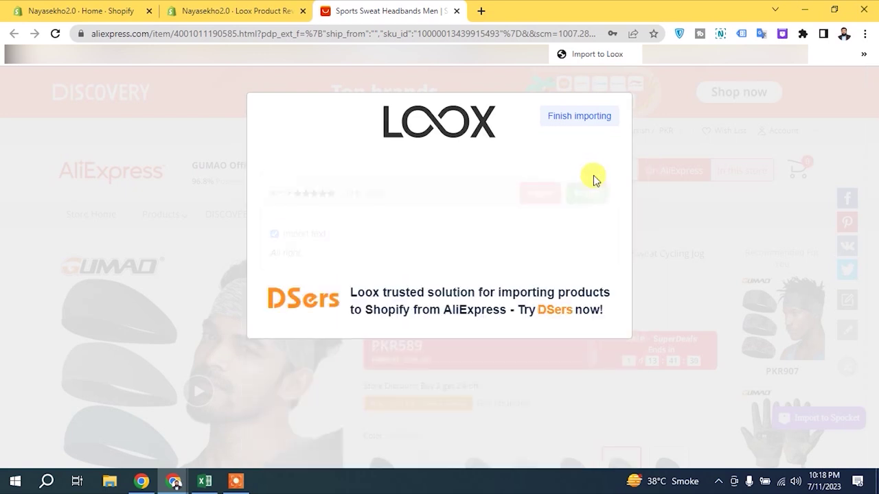
pyautogui.click(590, 177)
pyautogui.click(590, 177)
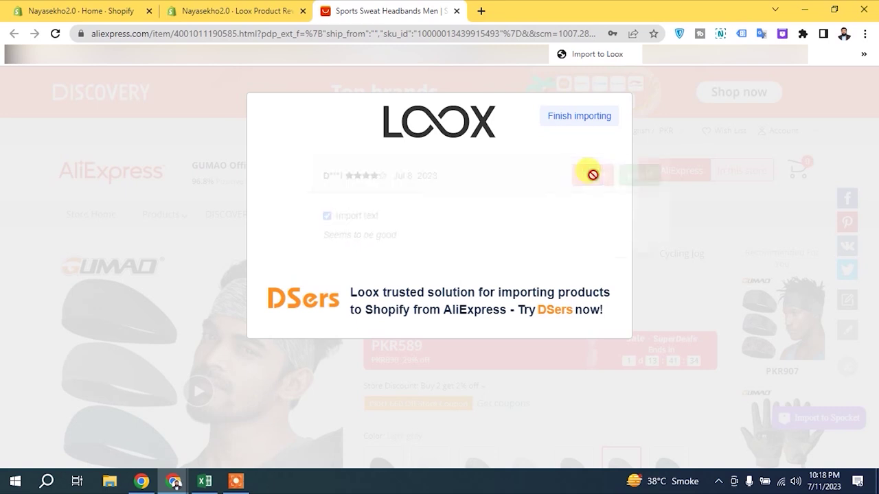
pyautogui.click(591, 177)
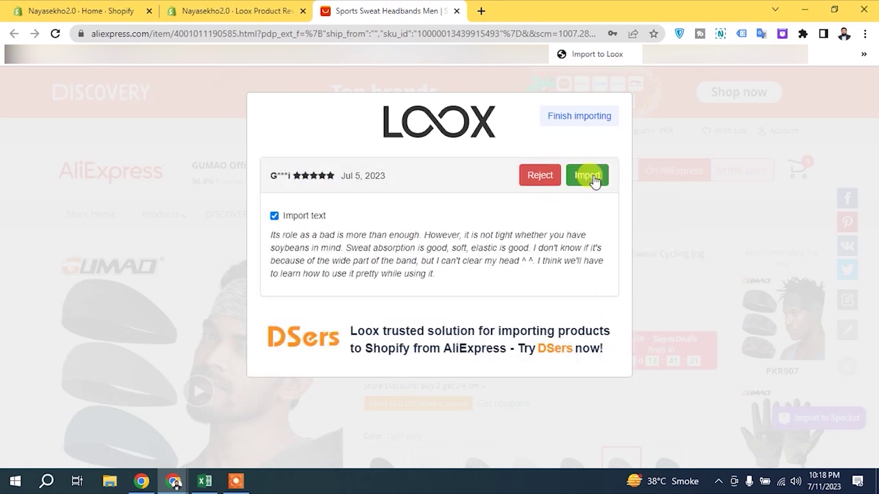
pyautogui.click(590, 176)
pyautogui.click(590, 177)
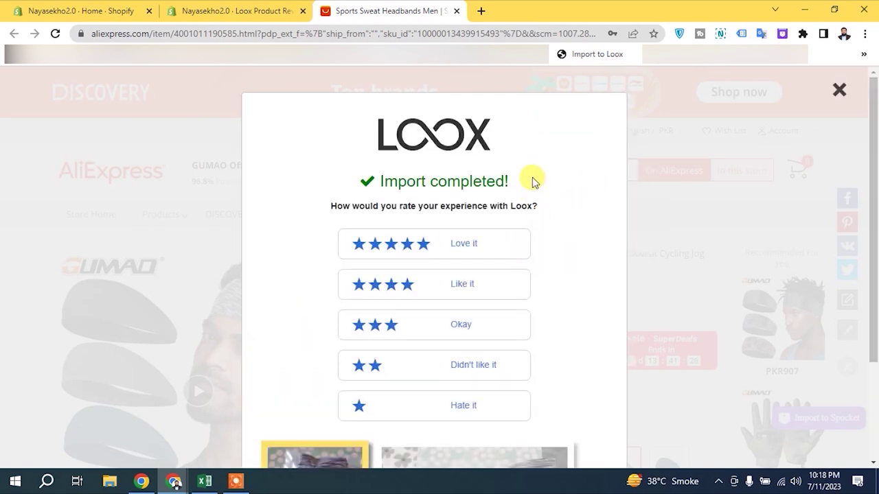
# Look over the Loox import completion screen without rating the app and close the import dialog.
pyautogui.scroll(-1, 543, 164)
pyautogui.scroll(-1, 550, 226)
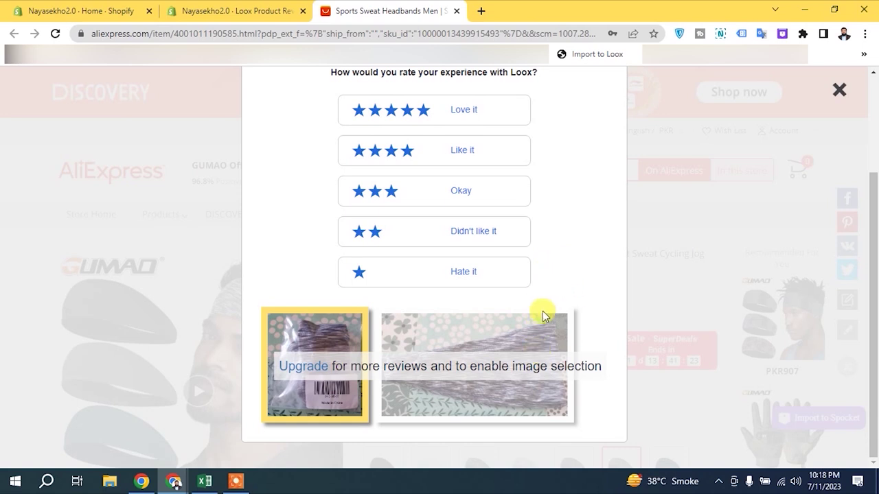
pyautogui.scroll(2, 542, 312)
pyautogui.click(839, 89)
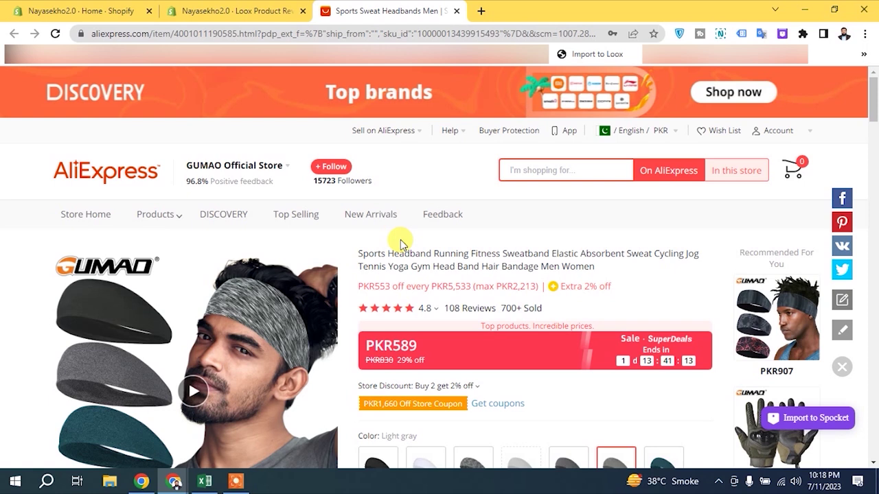
# Return to Loox in the Shopify admin and examine the Managing new reviews settings under Collect reviews.
pyautogui.click(256, 8)
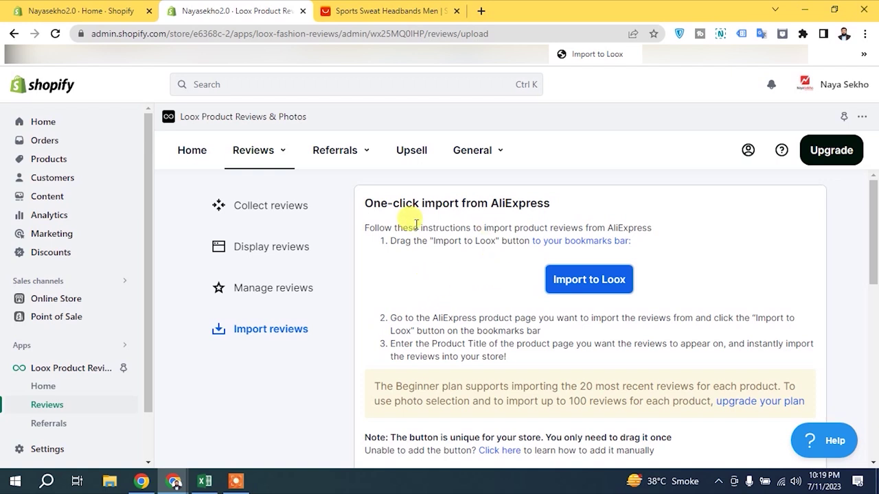
pyautogui.click(278, 206)
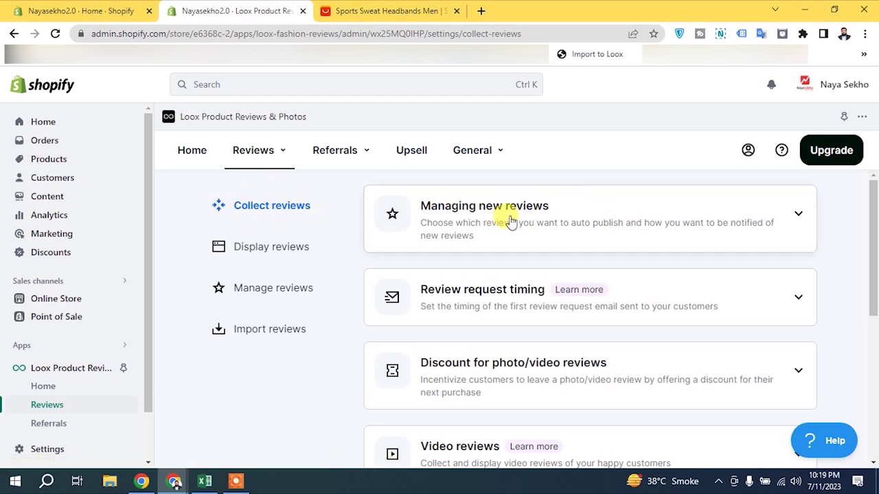
pyautogui.click(624, 218)
pyautogui.scroll(-1, 621, 272)
pyautogui.scroll(-2, 583, 288)
pyautogui.scroll(1, 545, 304)
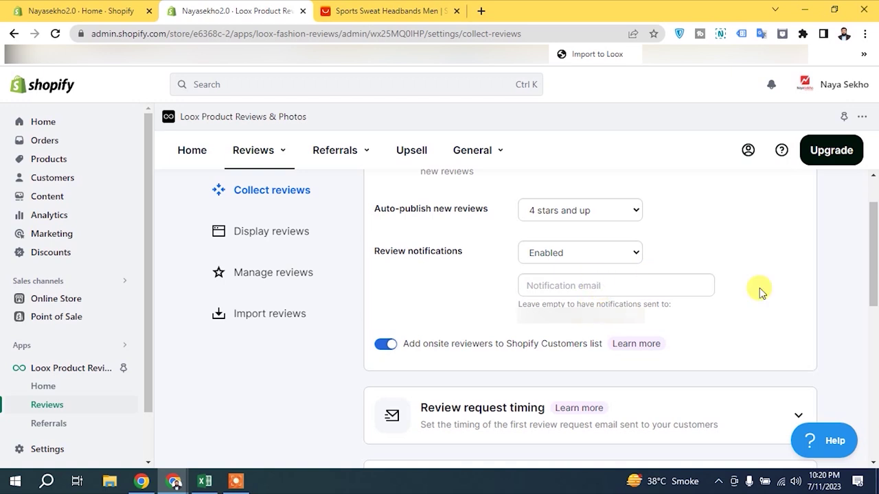
# Examine the Review request timing settings, checking the available email delays and trigger events without changing them.
pyautogui.scroll(-2, 759, 287)
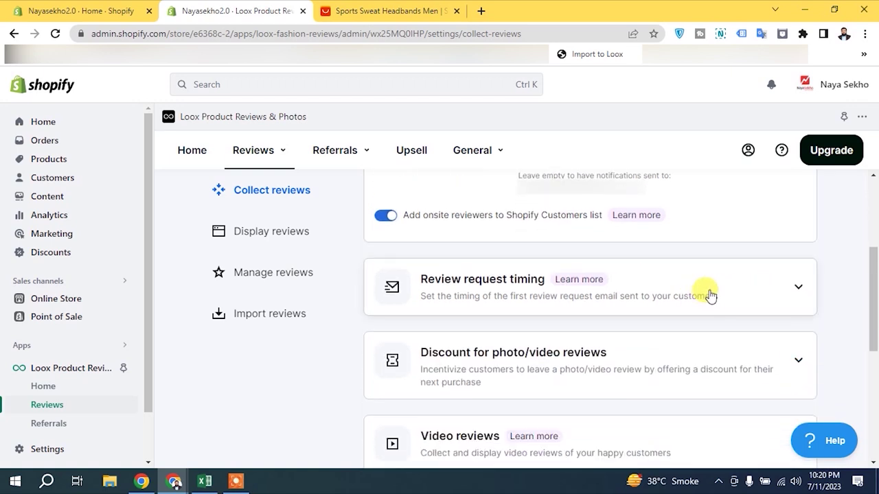
pyautogui.click(711, 296)
pyautogui.scroll(-1, 726, 279)
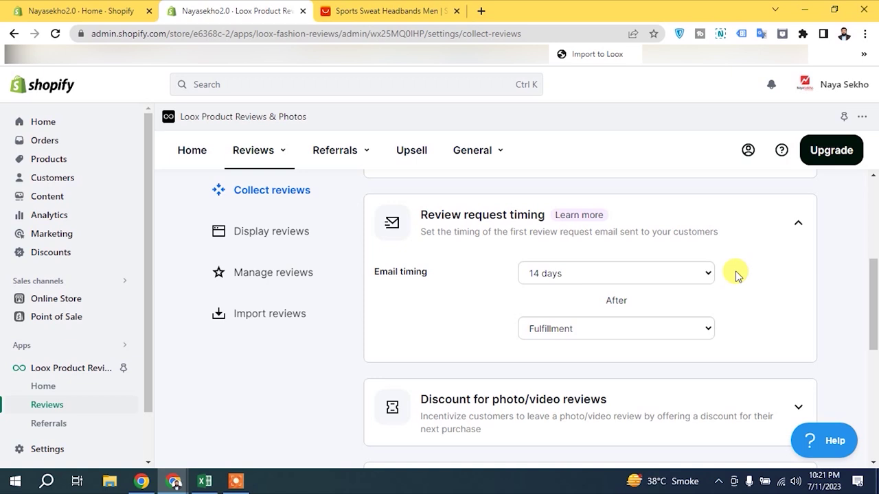
pyautogui.click(690, 274)
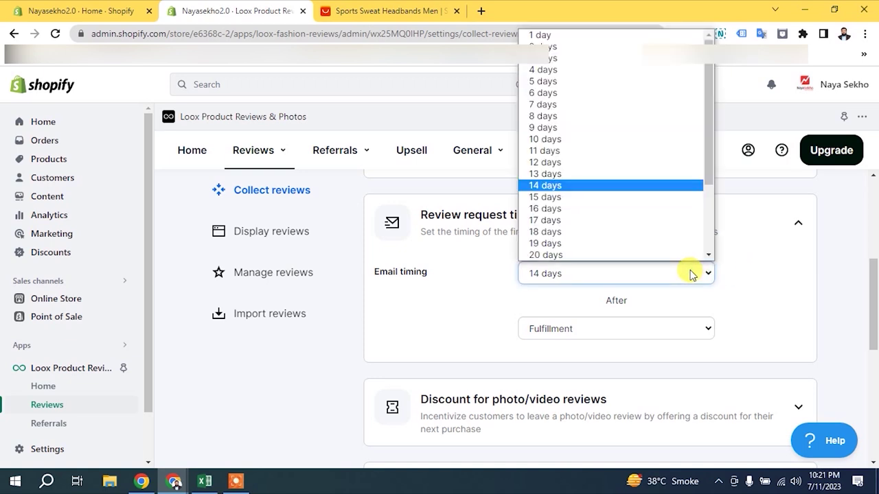
pyautogui.click(690, 273)
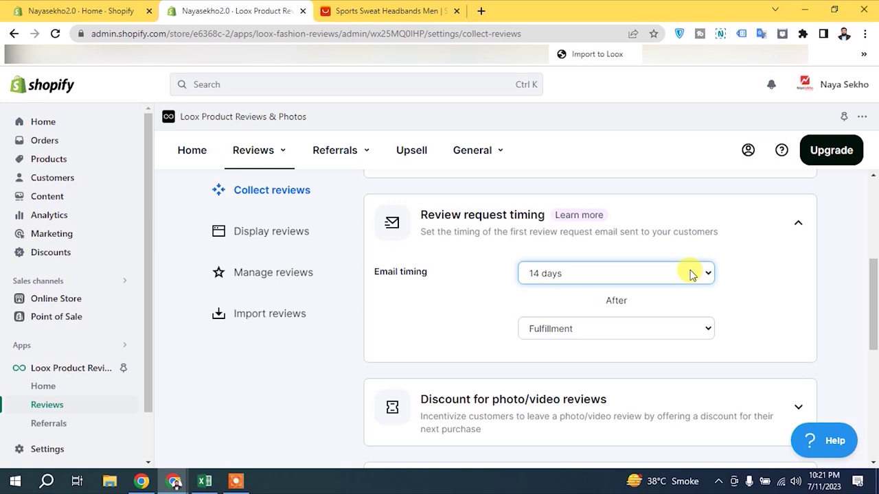
pyautogui.click(584, 326)
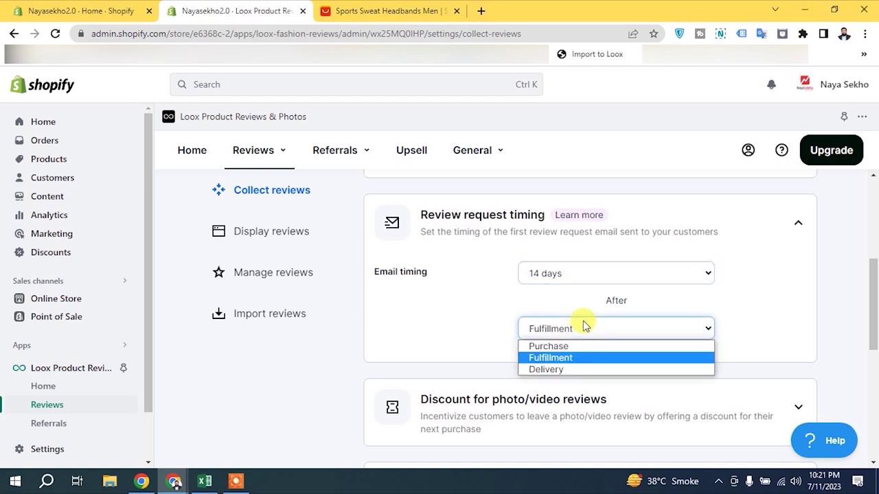
pyautogui.click(584, 326)
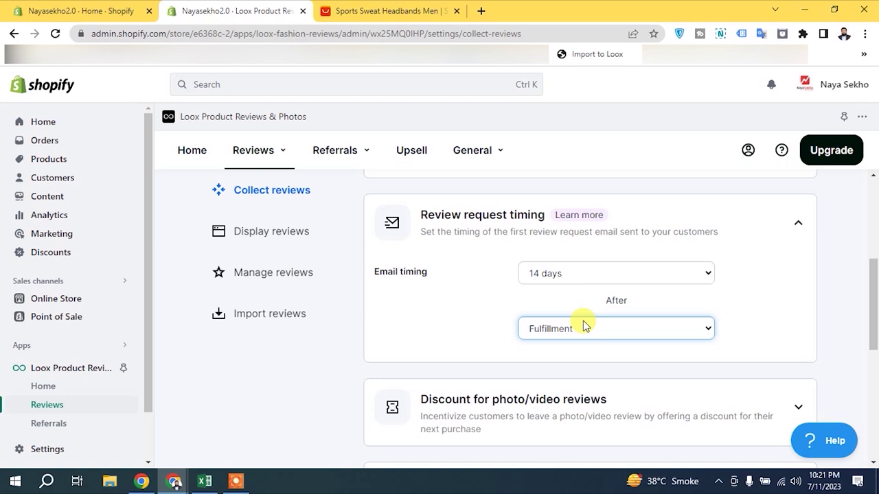
pyautogui.click(573, 328)
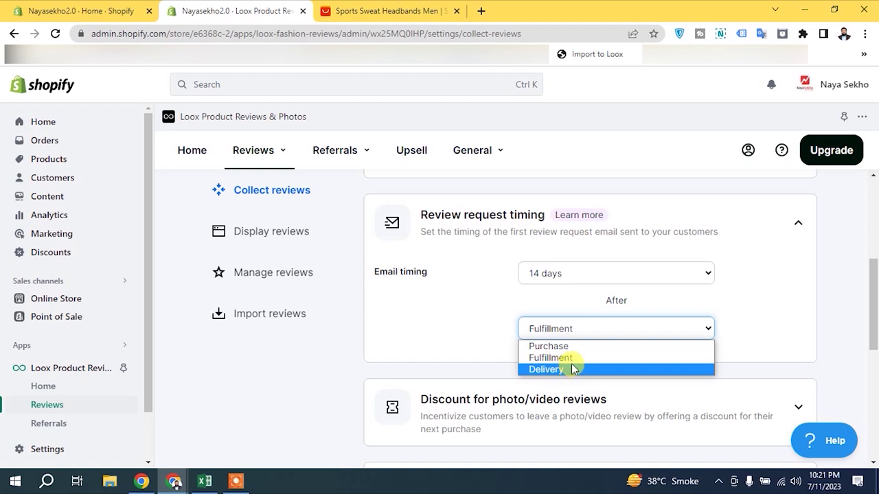
pyautogui.click(464, 323)
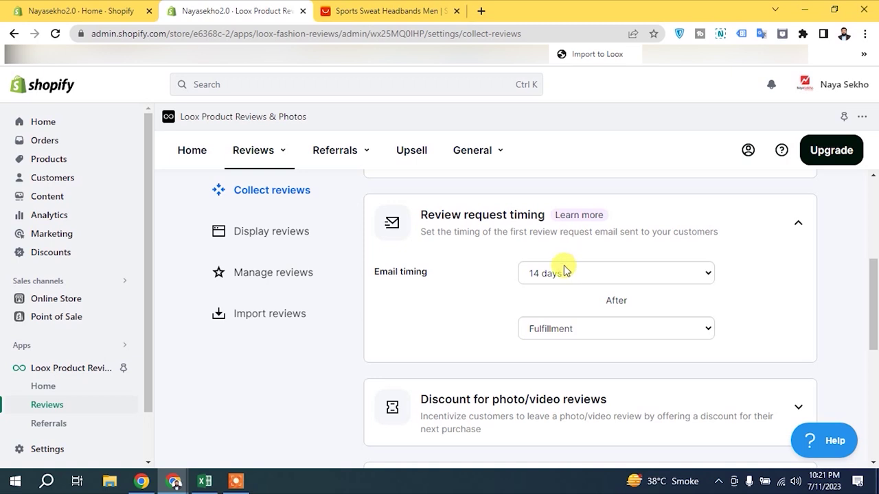
# Look over the remaining Collect reviews sections, collapse Review request timing, and return to Managing new reviews.
pyautogui.scroll(-1, 618, 326)
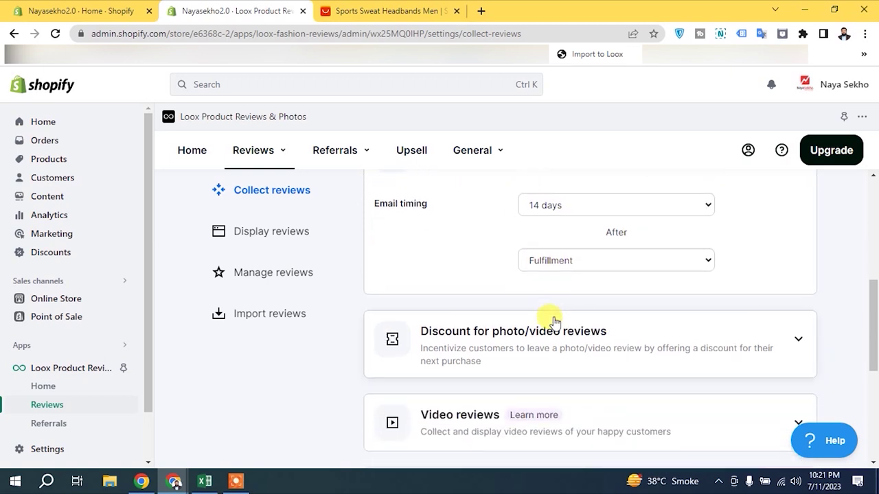
pyautogui.scroll(-1, 555, 321)
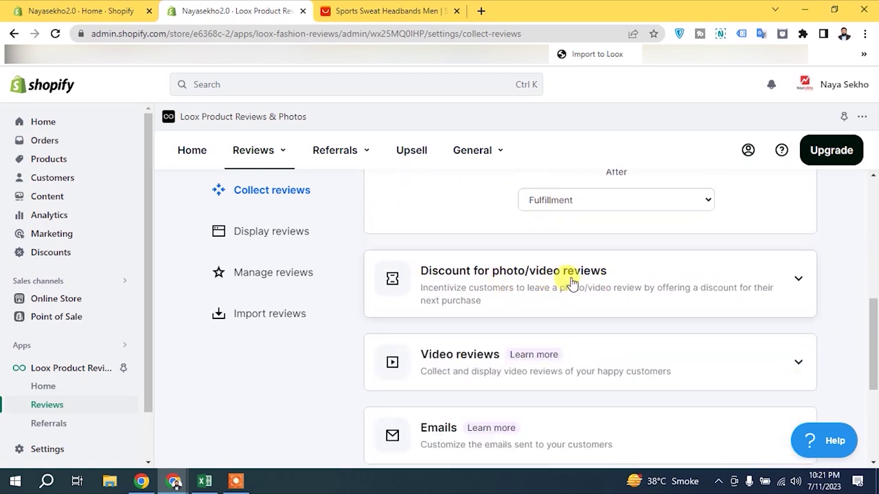
pyautogui.scroll(-2, 631, 289)
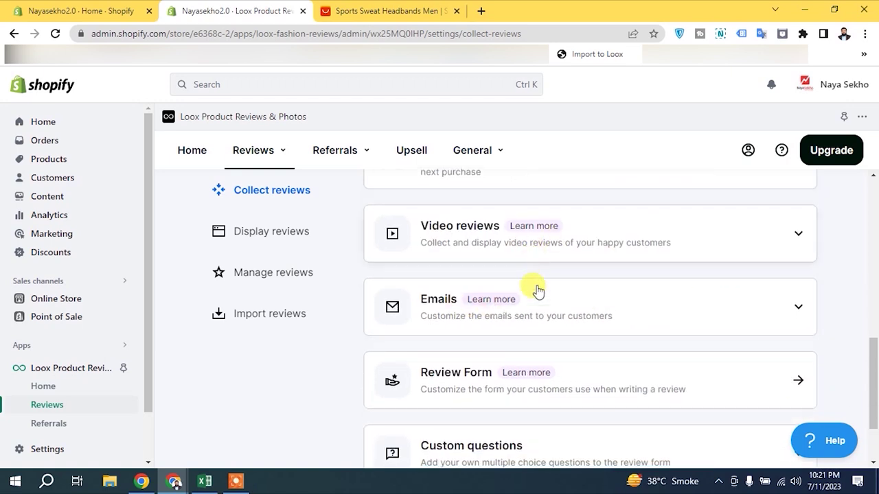
pyautogui.scroll(-2, 539, 289)
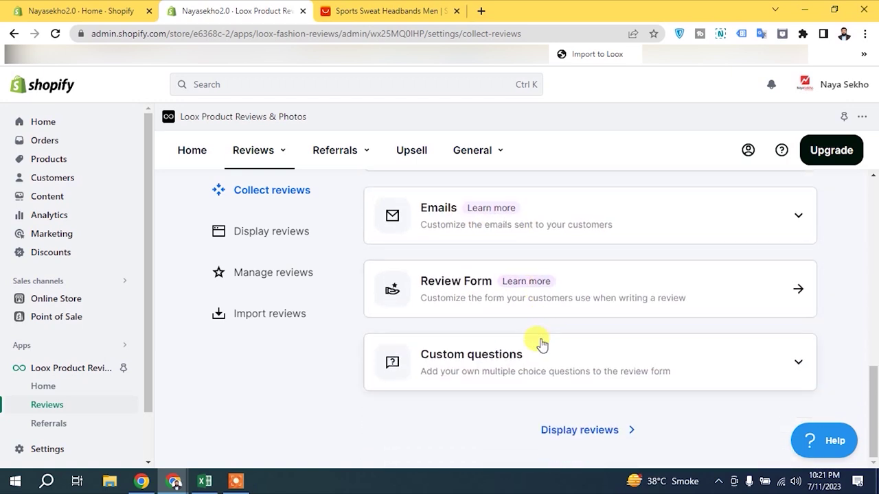
pyautogui.scroll(4, 542, 337)
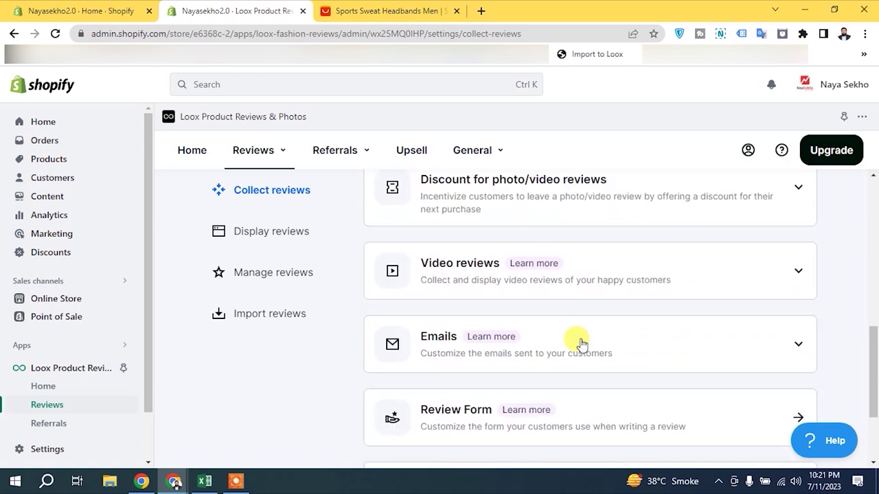
pyautogui.scroll(1, 519, 339)
pyautogui.click(739, 255)
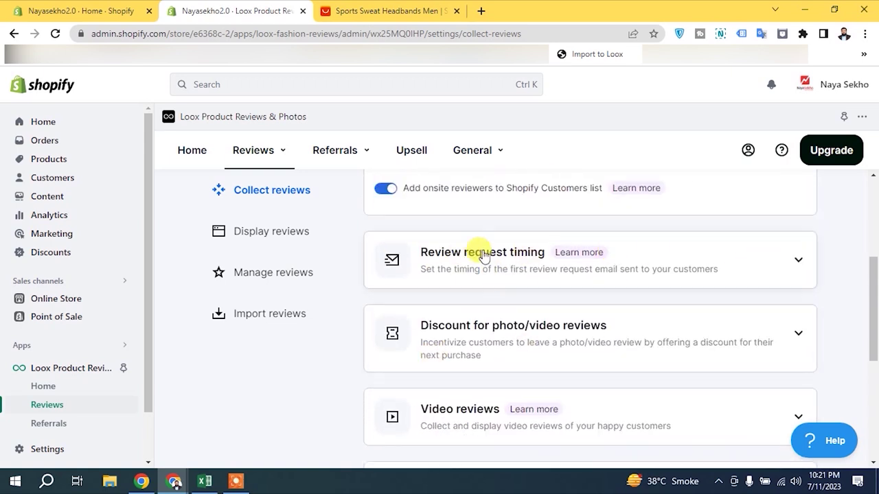
pyautogui.scroll(2, 498, 309)
pyautogui.scroll(1, 579, 243)
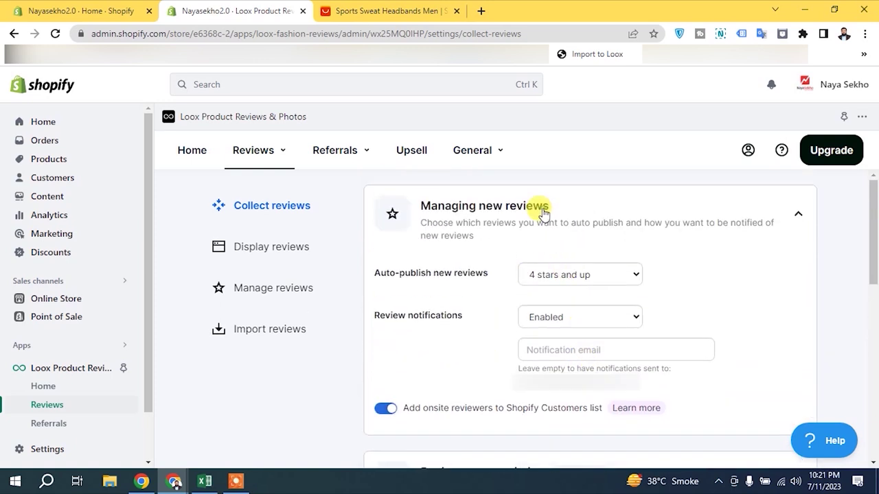
# Open Loox's Display reviews settings and look over the available widgets, from the Product Reviews Widget to the Happy Customers Page.
pyautogui.click(590, 208)
pyautogui.click(296, 252)
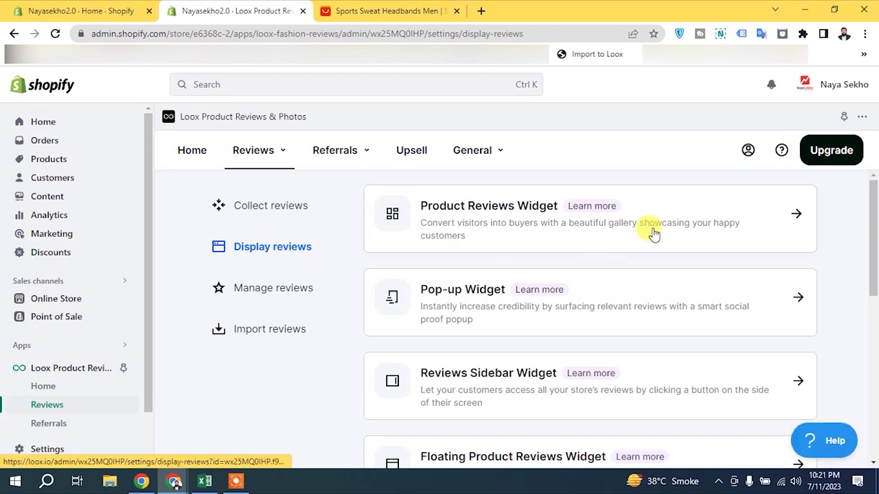
pyautogui.scroll(-1, 652, 275)
pyautogui.scroll(-2, 656, 295)
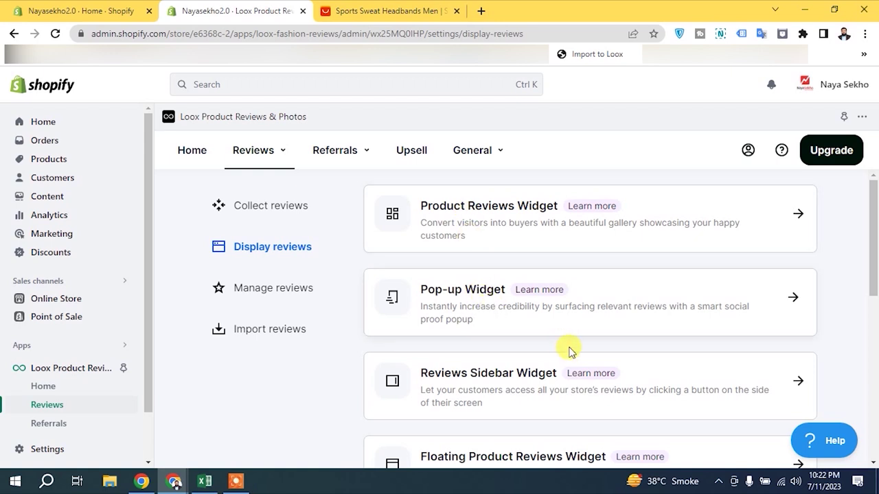
pyautogui.scroll(-1, 542, 343)
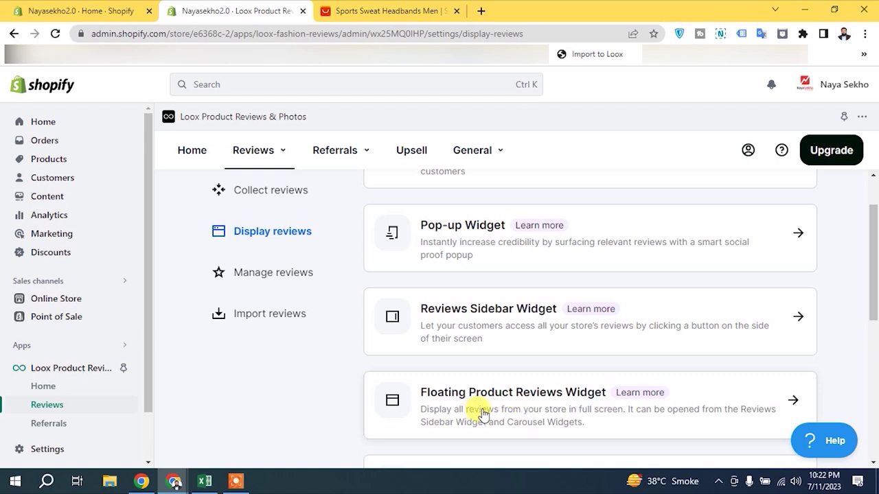
pyautogui.scroll(-3, 591, 406)
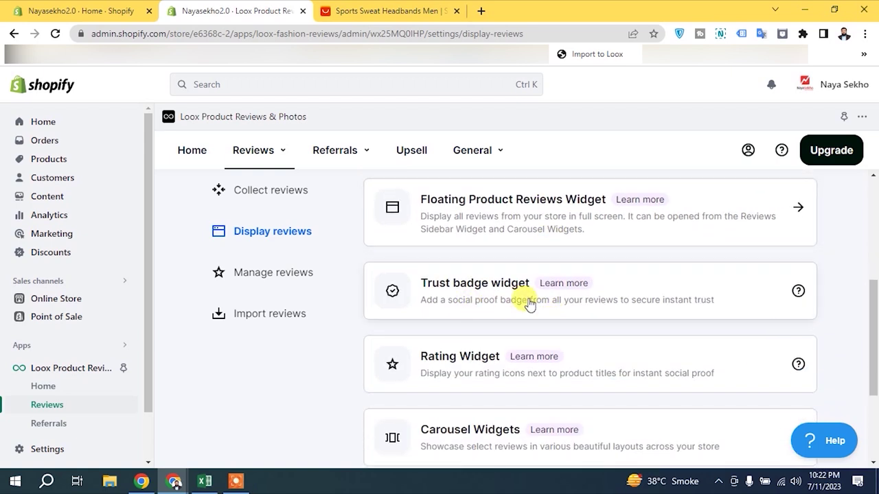
pyautogui.scroll(-1, 532, 307)
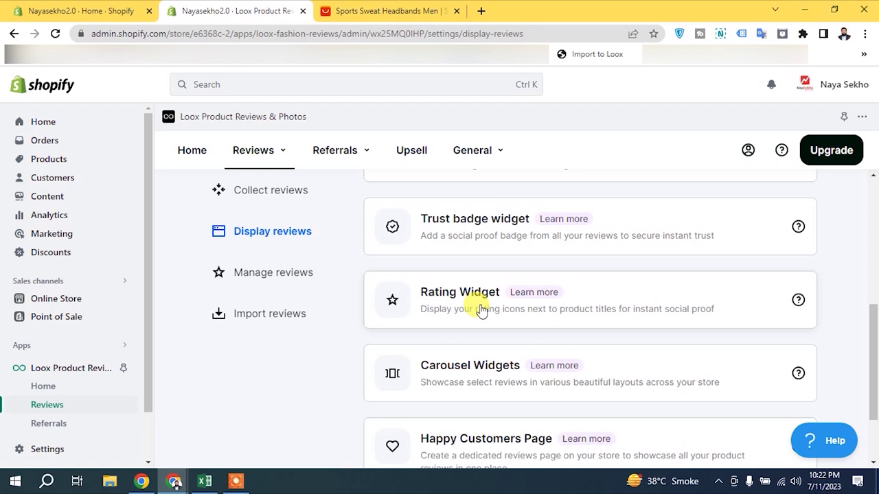
pyautogui.scroll(-1, 480, 310)
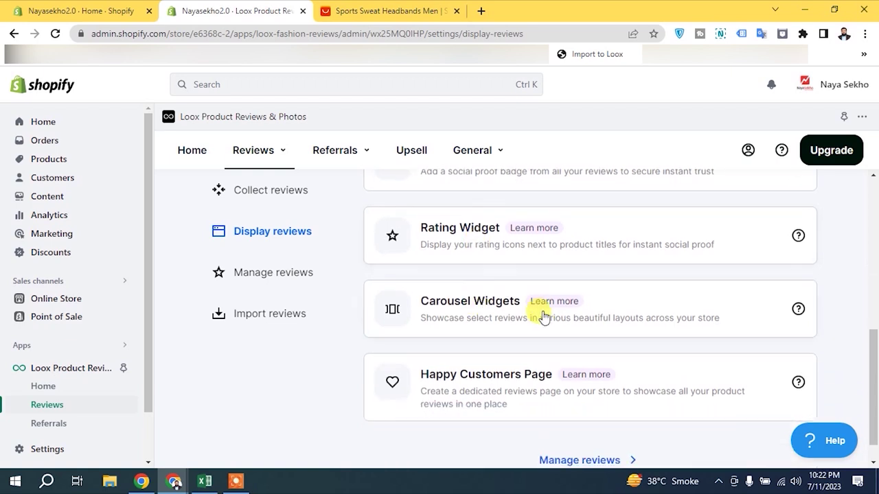
pyautogui.scroll(-1, 549, 398)
pyautogui.scroll(-1, 569, 382)
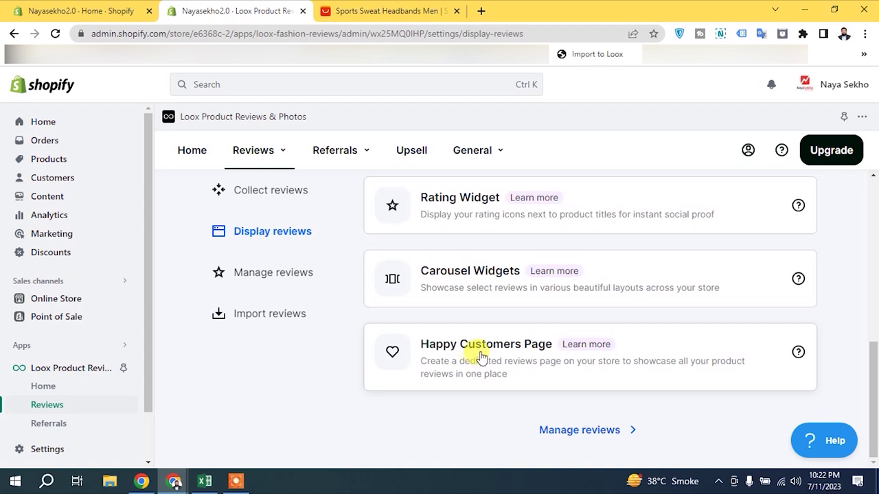
pyautogui.scroll(3, 477, 353)
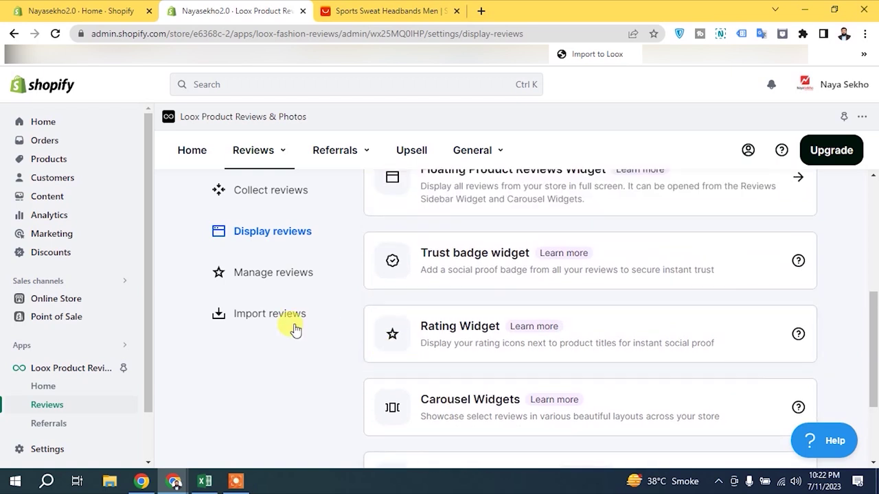
pyautogui.scroll(1, 278, 324)
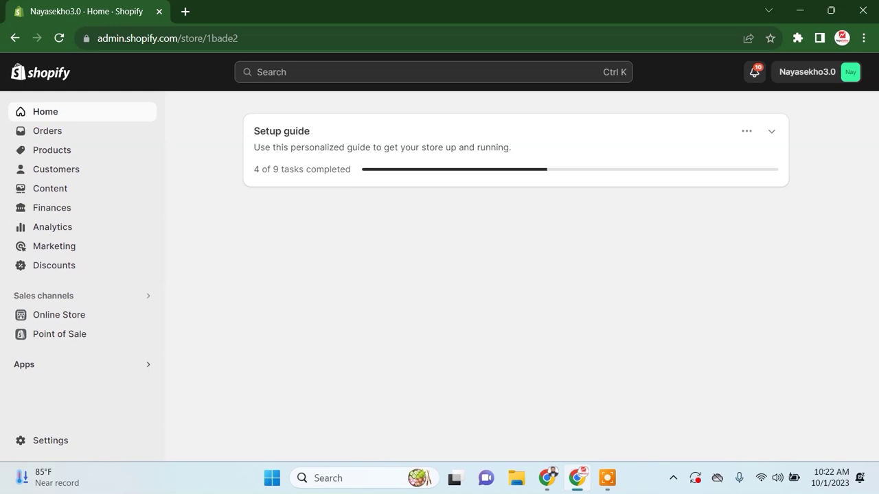
# Search the Shopify App Store for "geolocation" from the store's app launcher.
pyautogui.click(119, 363)
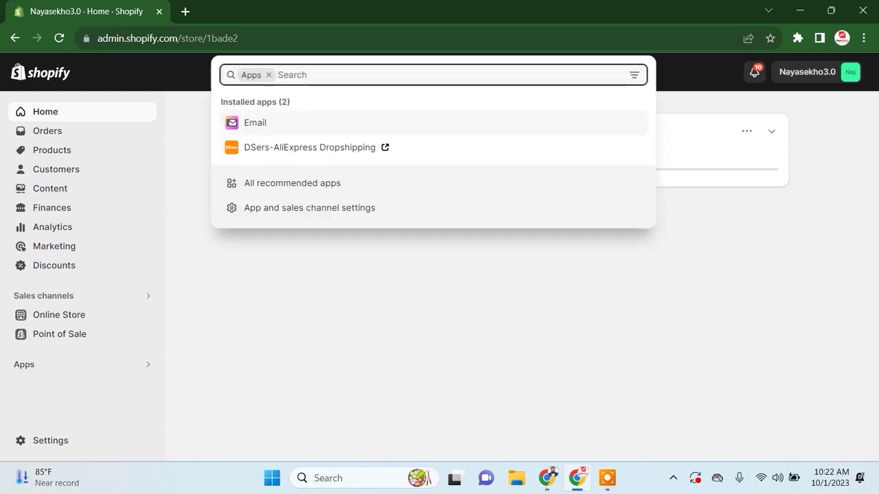
pyautogui.write('geo')
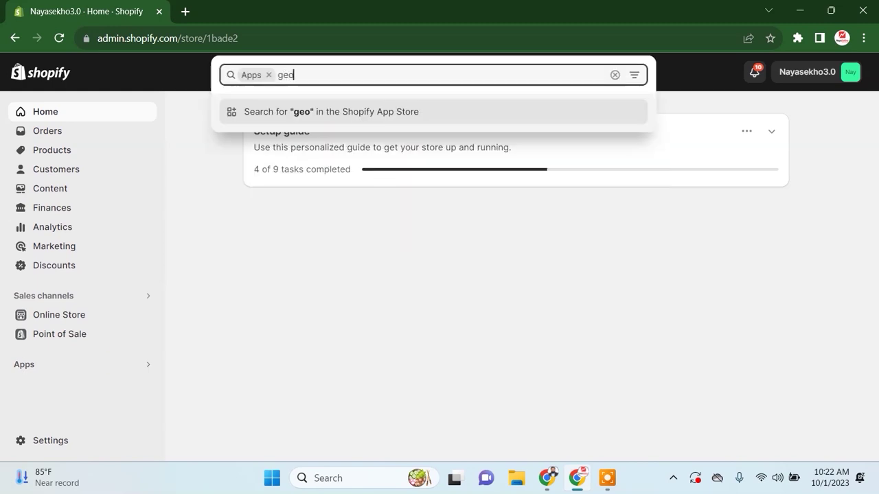
pyautogui.write('location')
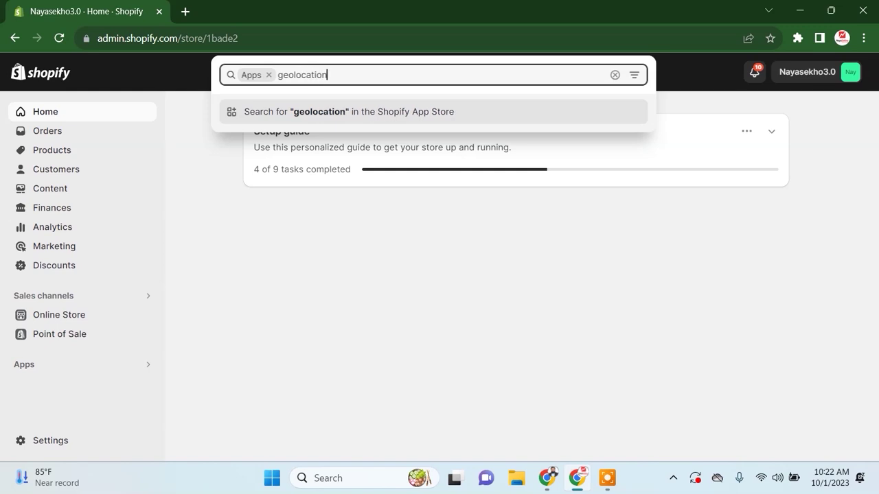
pyautogui.press('Return')
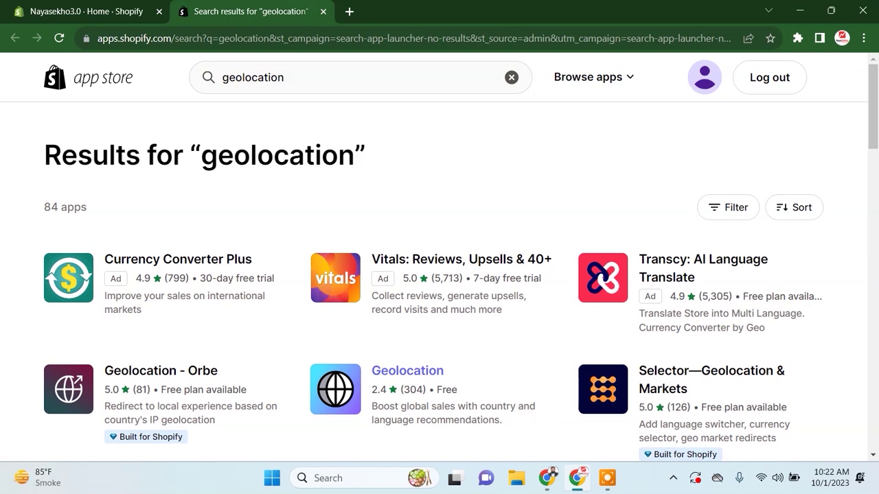
# Install the free Geolocation app developed by Shopify on the Nayasekho3.0 store.
pyautogui.click(425, 371)
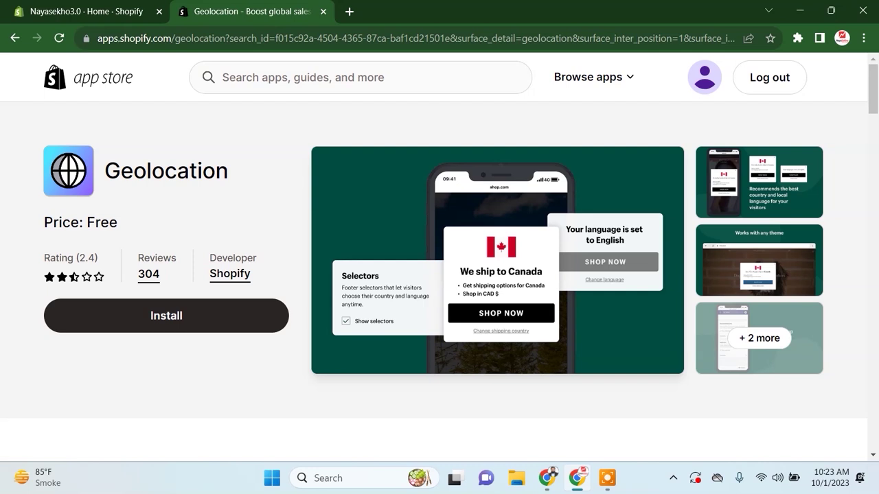
pyautogui.click(166, 316)
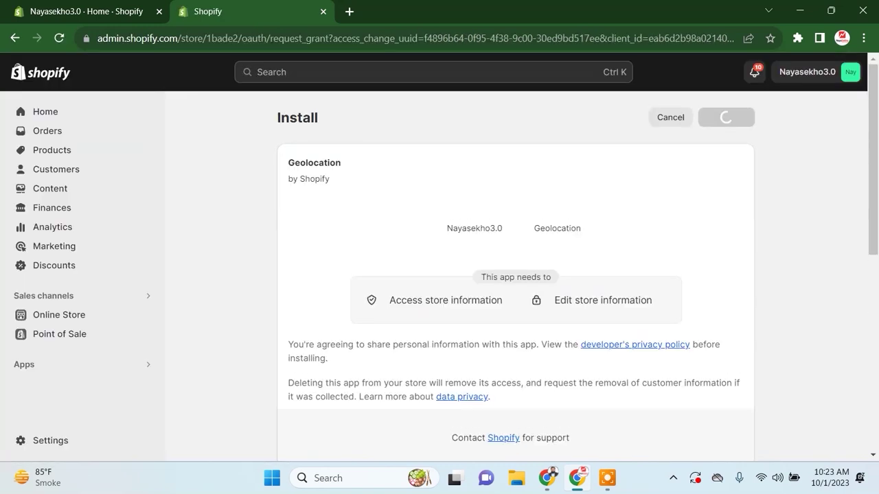
pyautogui.click(725, 117)
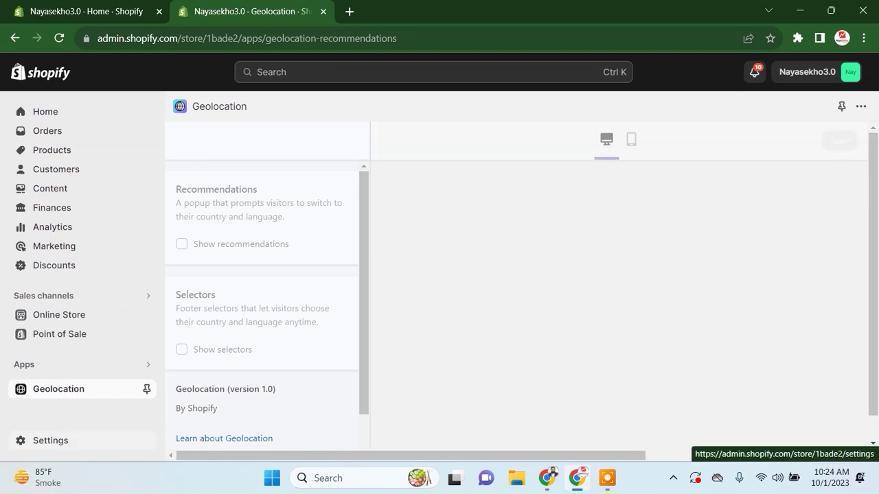
# Open the Markets page in the store settings and review the active and inactive markets.
pyautogui.click(51, 440)
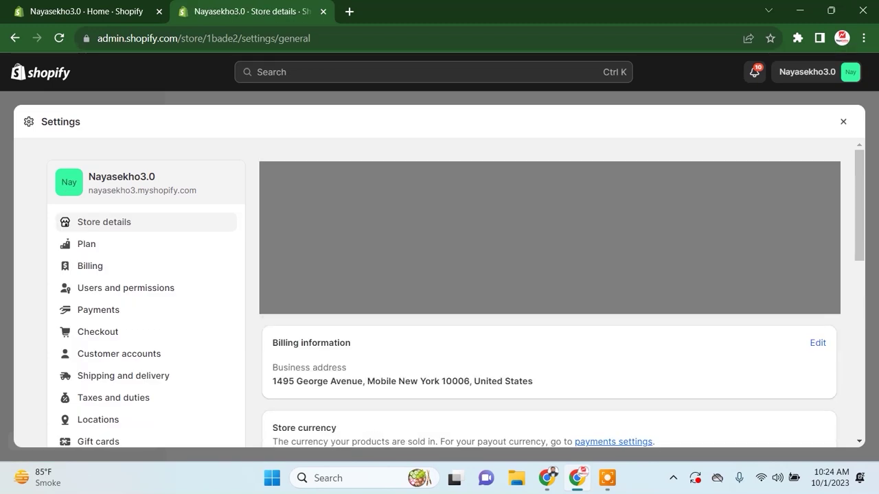
pyautogui.scroll(-3, 440, 288)
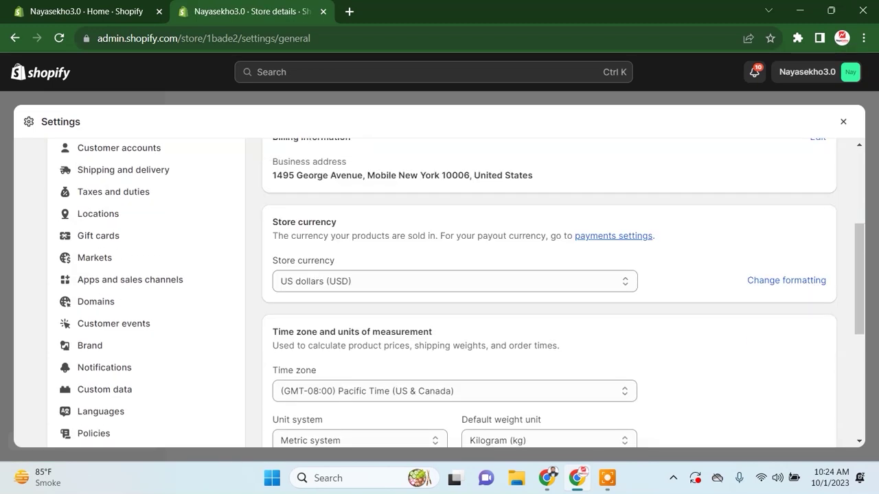
pyautogui.scroll(-1, 440, 289)
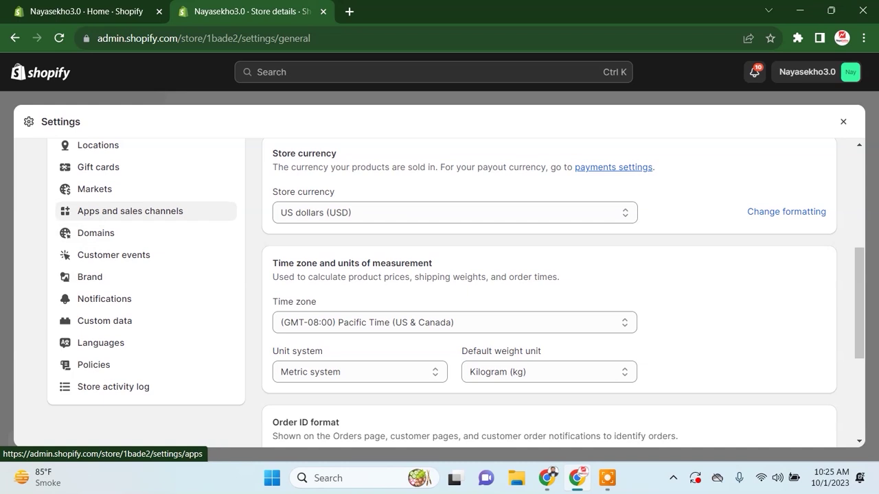
pyautogui.click(124, 192)
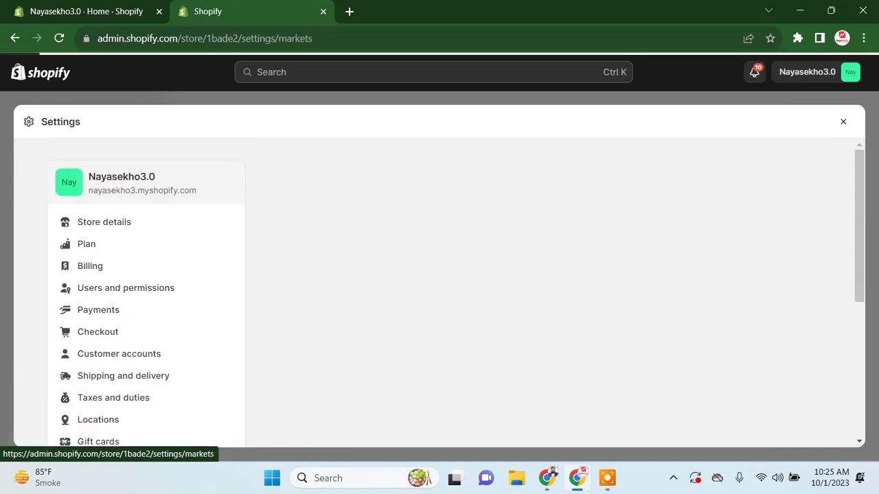
pyautogui.scroll(-1, 439, 288)
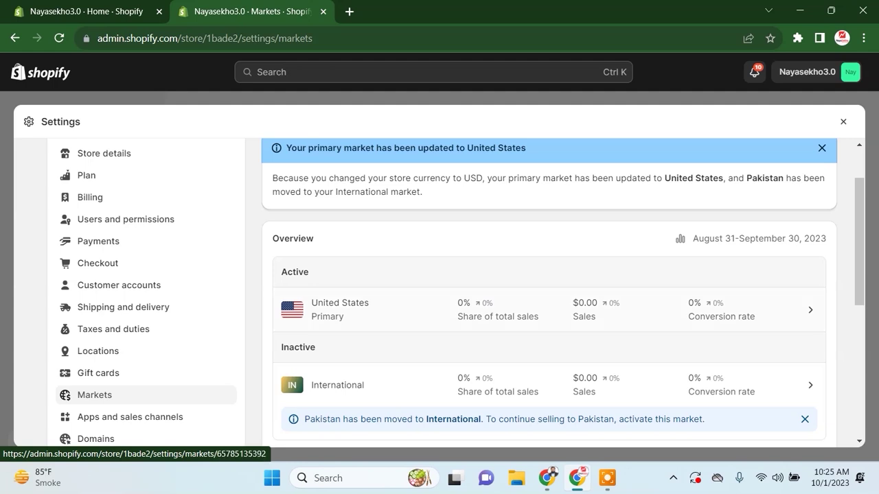
pyautogui.scroll(-1, 549, 309)
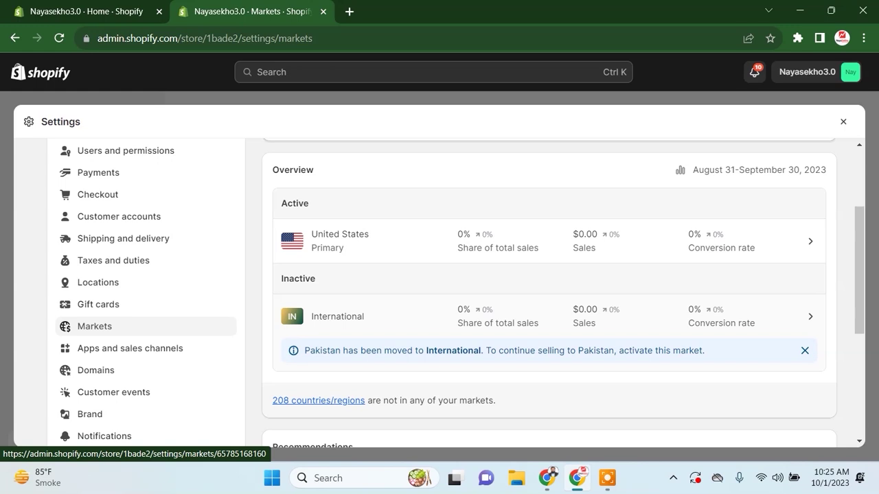
# Set the International market's status to Active and save the change.
pyautogui.click(347, 311)
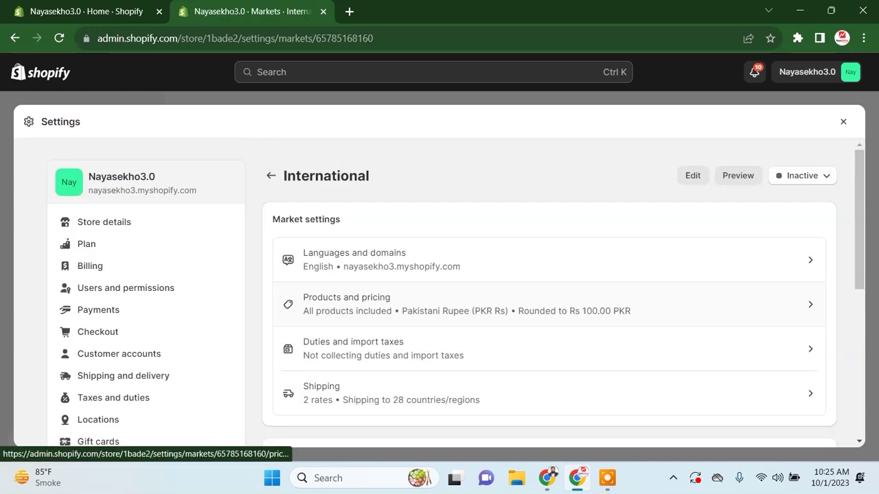
pyautogui.click(803, 176)
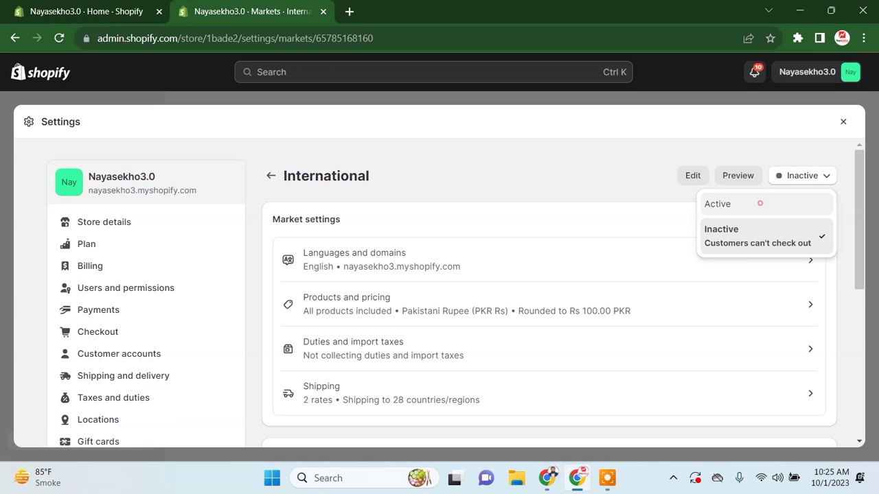
pyautogui.click(760, 203)
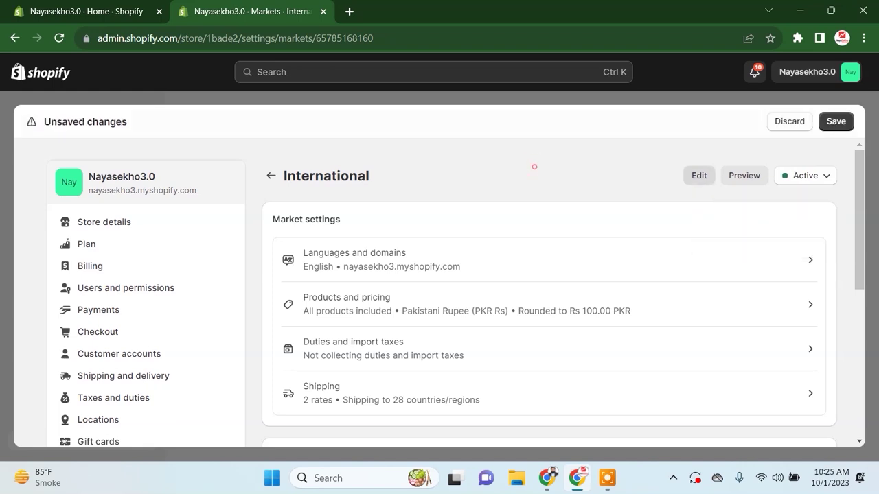
pyautogui.click(836, 121)
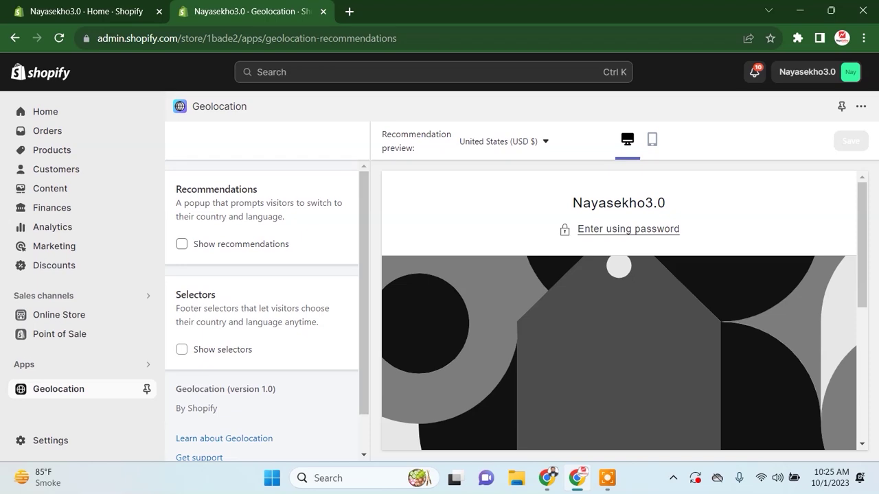
# In the Geolocation app, try Show recommendations and Show selectors one at a time, turning each back off.
pyautogui.click(213, 244)
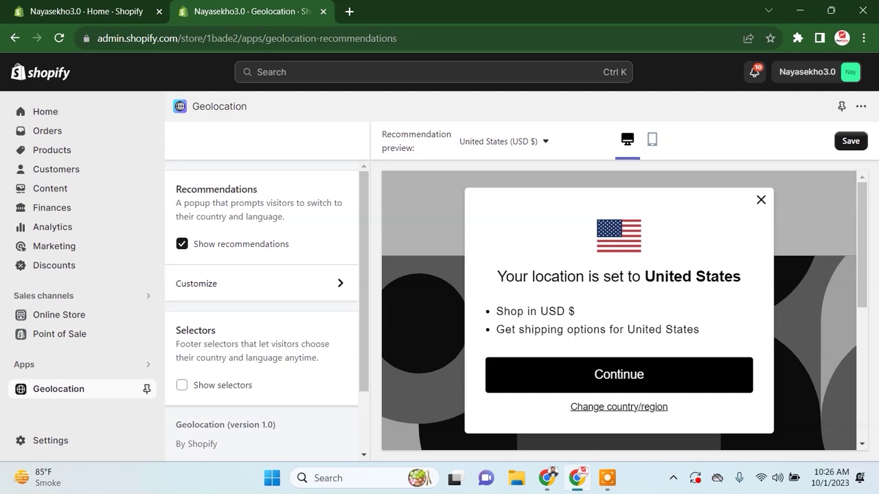
pyautogui.click(182, 244)
pyautogui.click(182, 349)
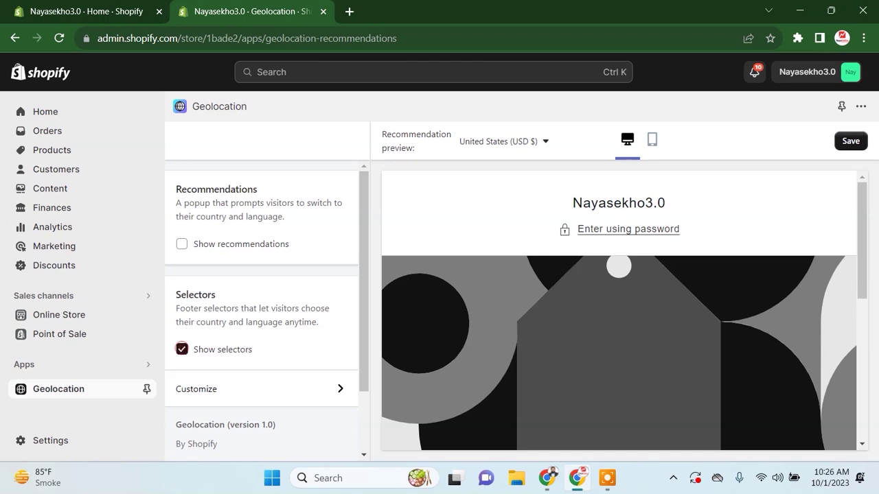
pyautogui.click(182, 349)
# Enable Show recommendations to inspect the popup's color customization options, and disable it again without changing any colors.
pyautogui.click(182, 244)
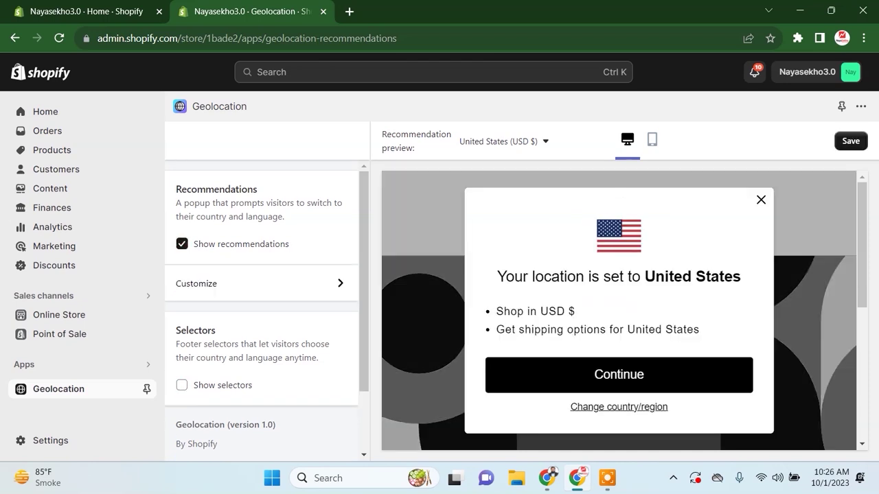
pyautogui.click(291, 282)
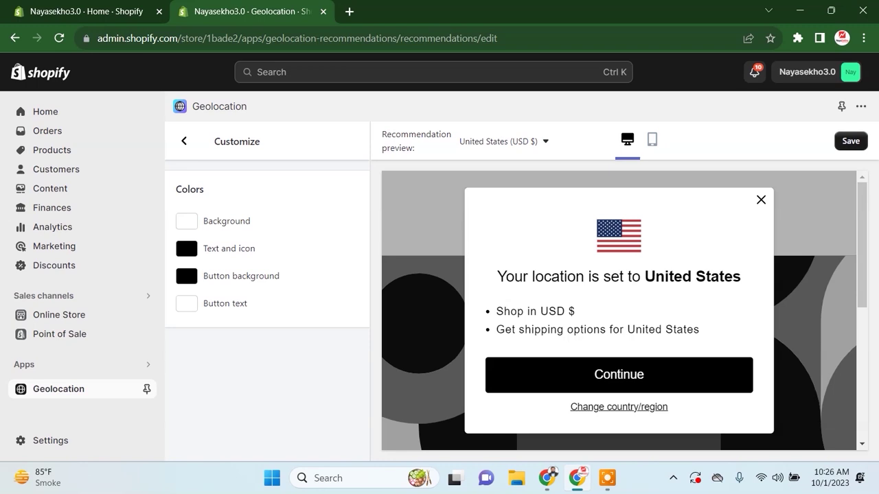
pyautogui.click(184, 141)
pyautogui.click(182, 243)
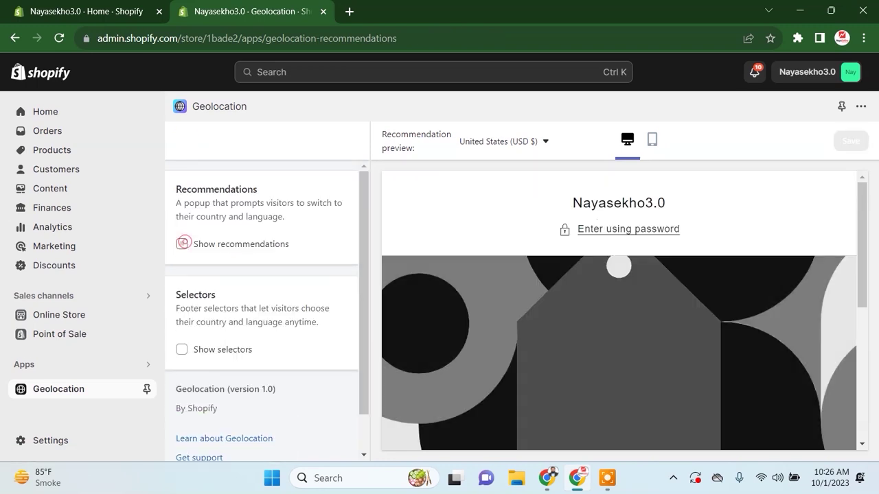
# Enable Show selectors, try the Left, Right and Center footer positions, and turn the selectors back off.
pyautogui.click(182, 349)
pyautogui.scroll(-1, 275, 323)
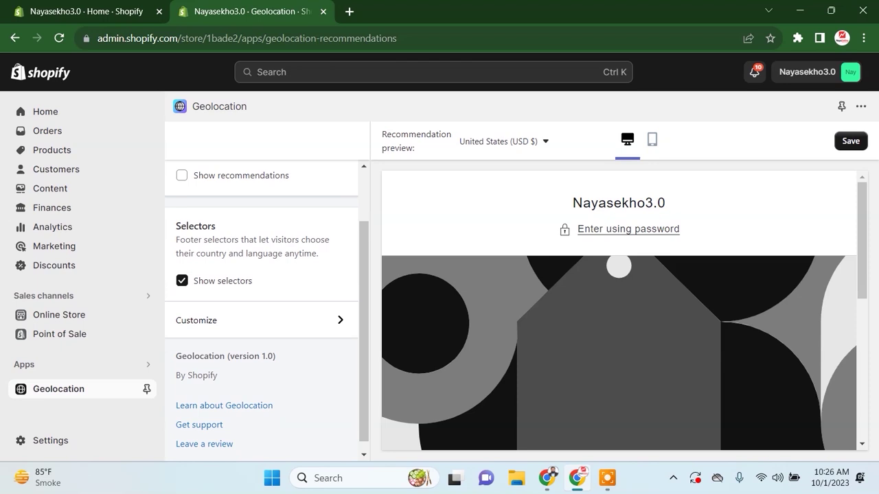
pyautogui.click(290, 323)
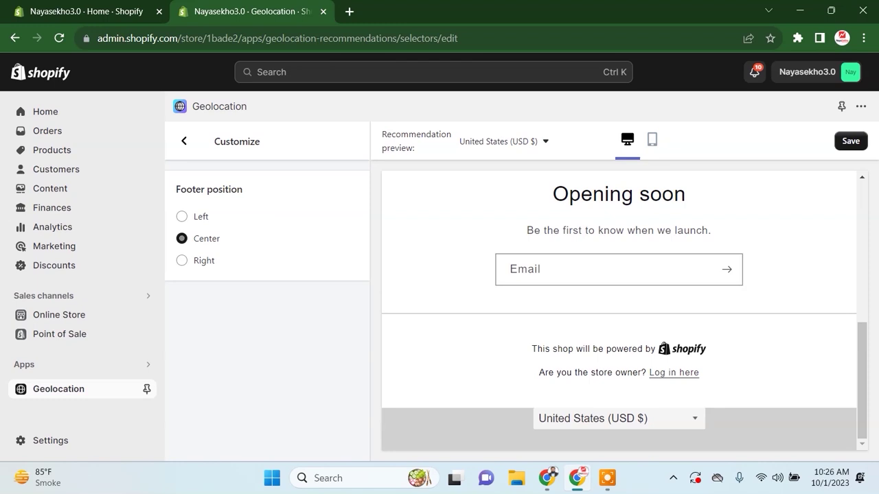
pyautogui.click(182, 216)
pyautogui.click(200, 260)
pyautogui.click(198, 239)
pyautogui.click(184, 140)
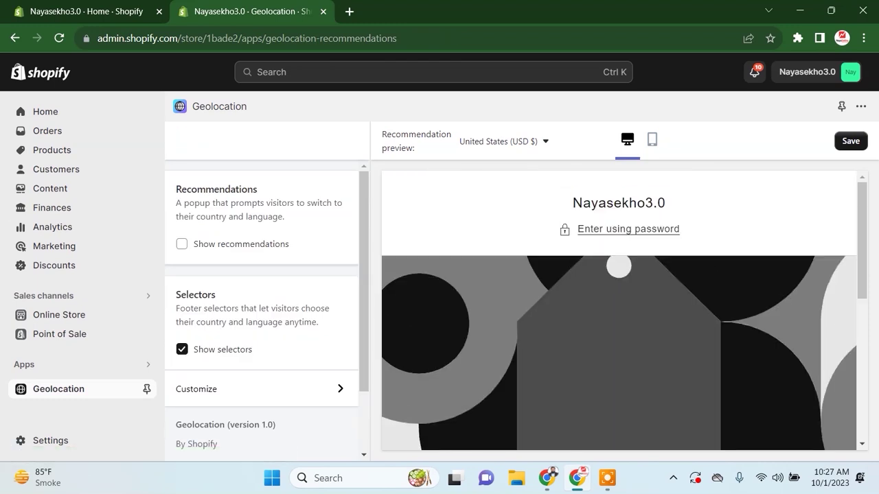
pyautogui.click(182, 350)
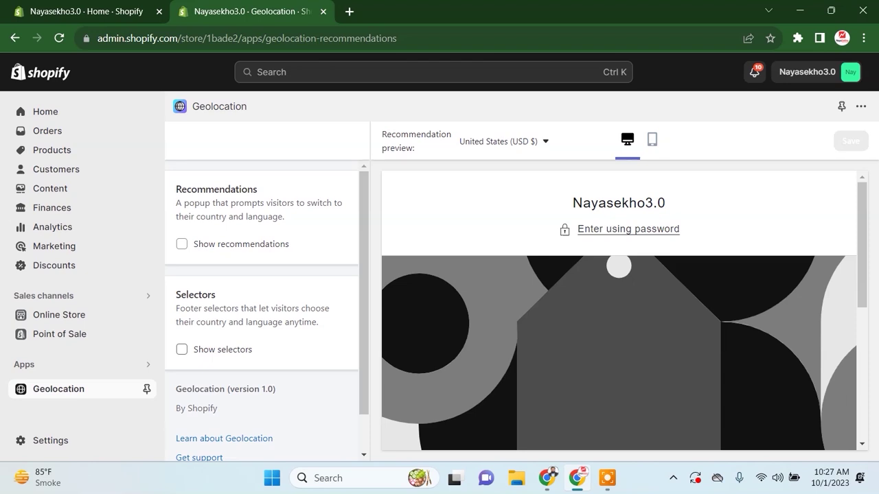
# Enable Show selectors in the Geolocation app to preview the footer selector, and turn it back off.
pyautogui.click(182, 350)
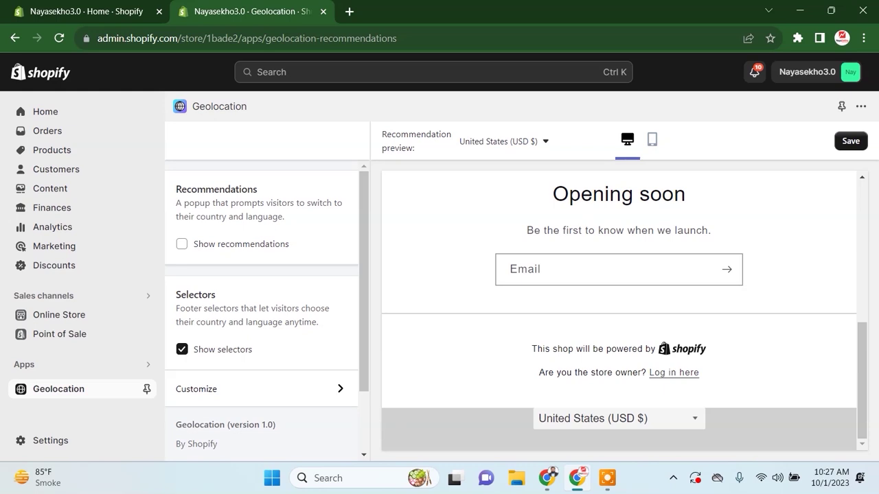
pyautogui.click(182, 349)
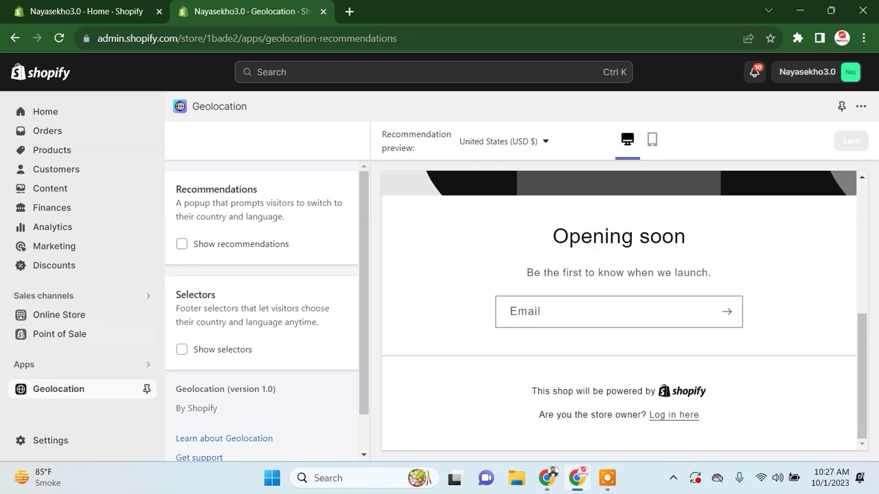
# Open the Dawn theme for customization and disable the language selector in the Header section.
pyautogui.click(59, 314)
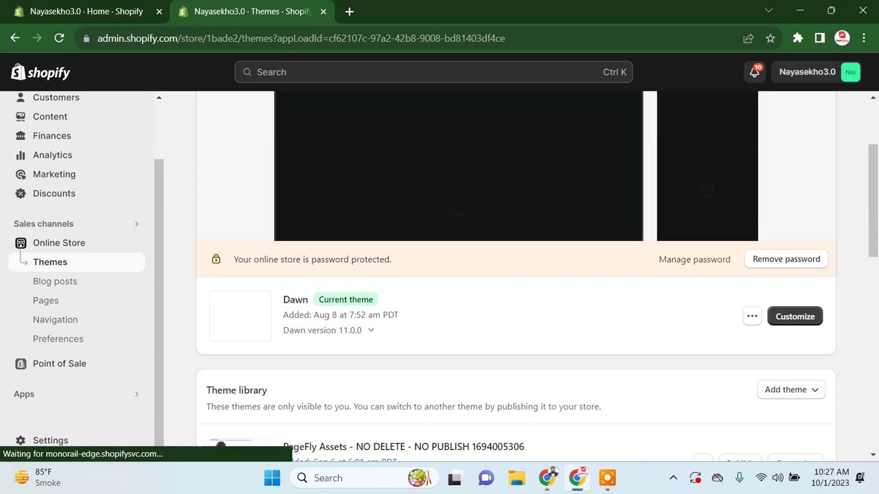
pyautogui.click(795, 317)
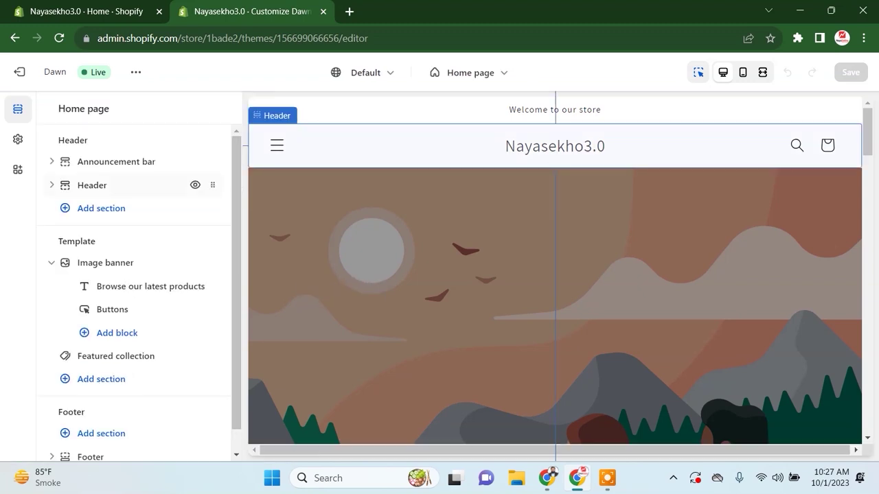
pyautogui.click(118, 182)
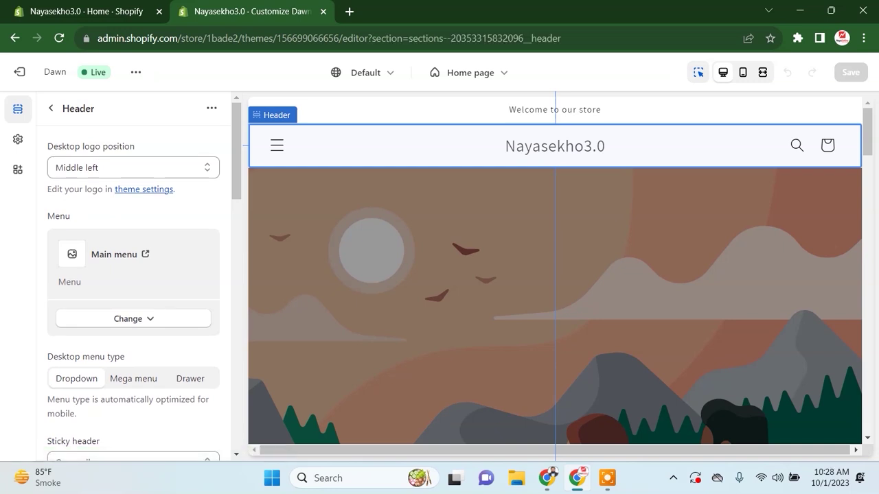
pyautogui.scroll(-5, 134, 288)
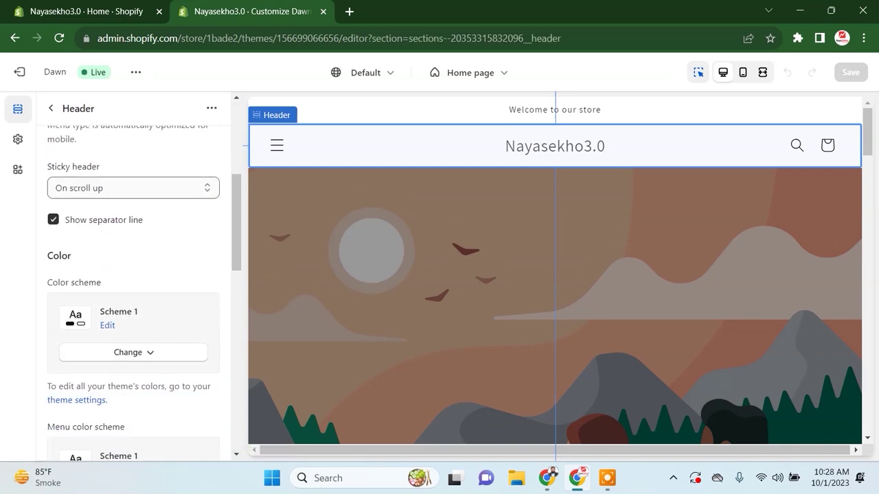
pyautogui.scroll(-5, 134, 288)
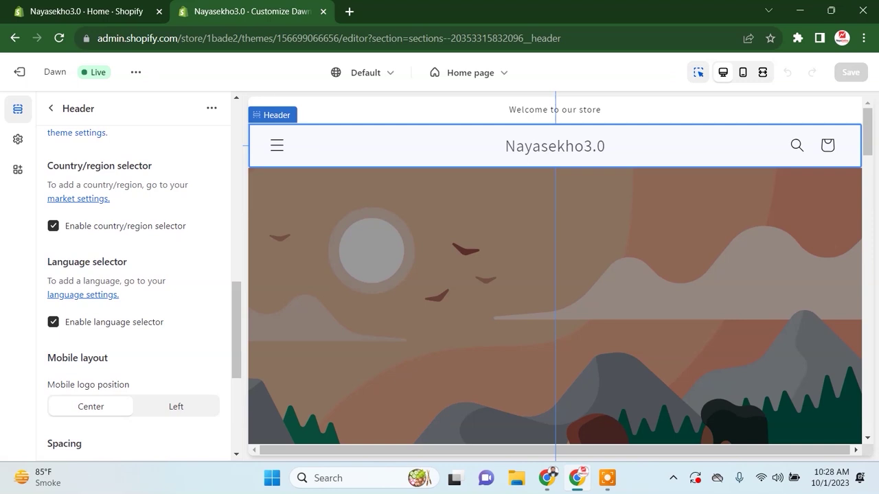
pyautogui.click(53, 322)
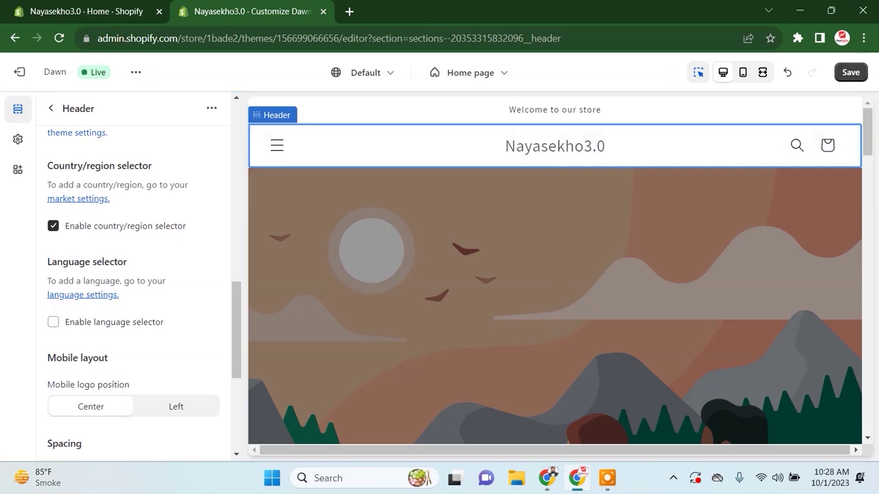
# Preview the header at full width, expand its country list to check it, and return to the desktop editing view.
pyautogui.click(762, 72)
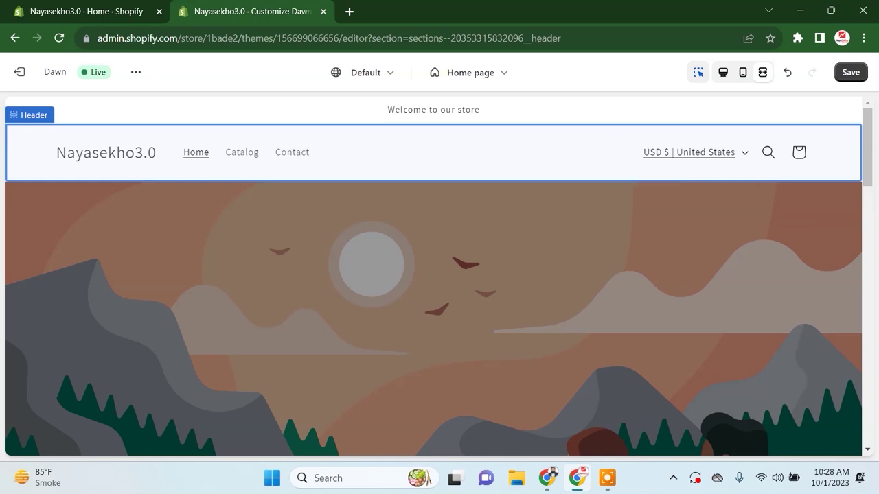
pyautogui.click(744, 152)
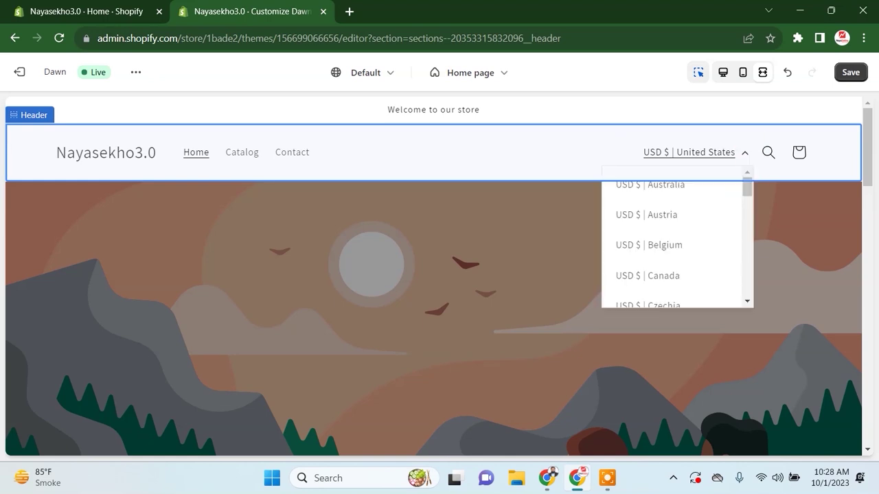
pyautogui.click(744, 151)
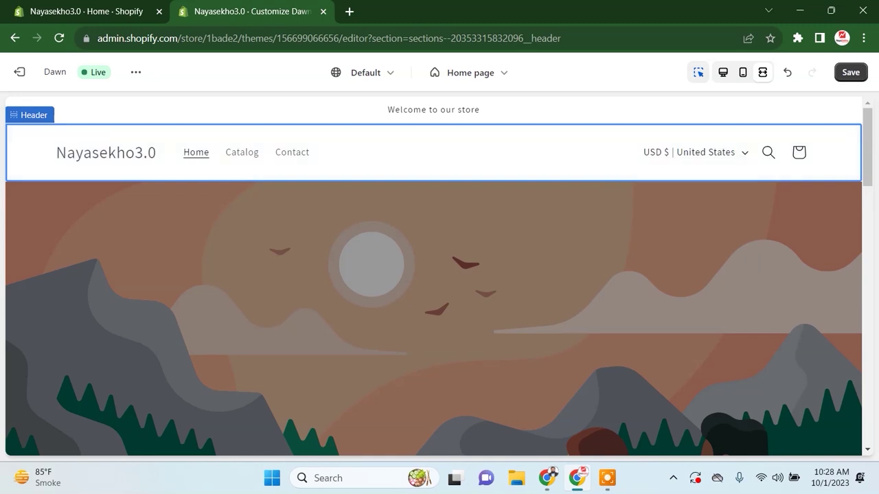
pyautogui.click(723, 72)
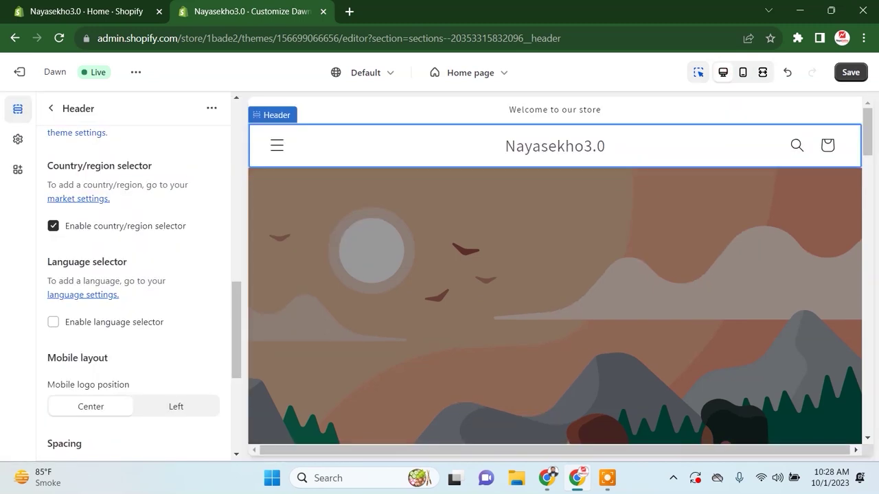
# Disable the header's country/region selector, preview the header at full width, and switch the selector on and off once more.
pyautogui.click(53, 225)
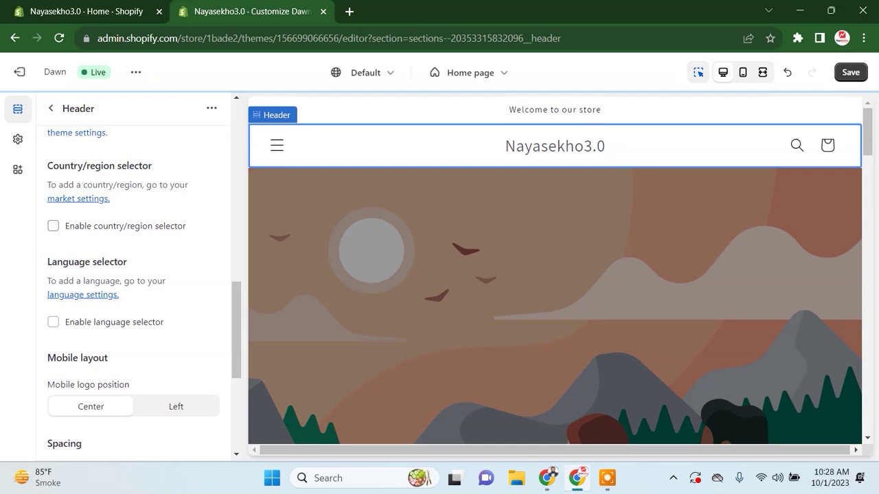
pyautogui.click(762, 72)
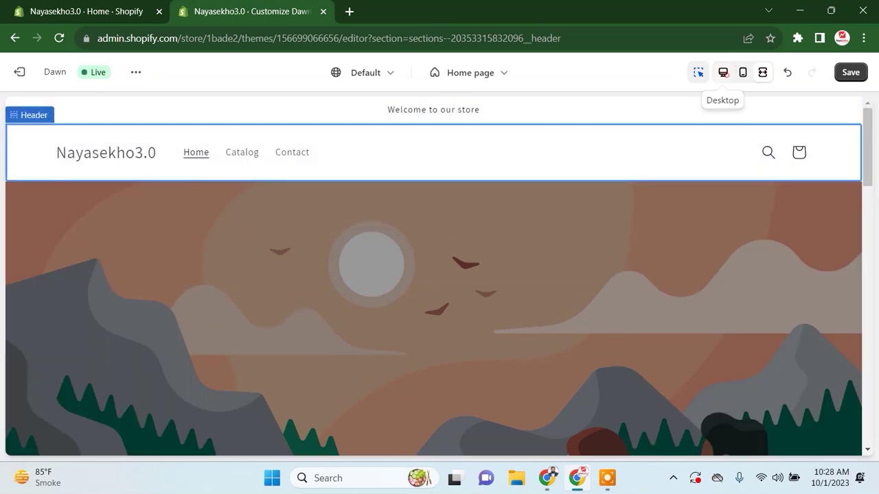
pyautogui.click(723, 72)
pyautogui.click(95, 225)
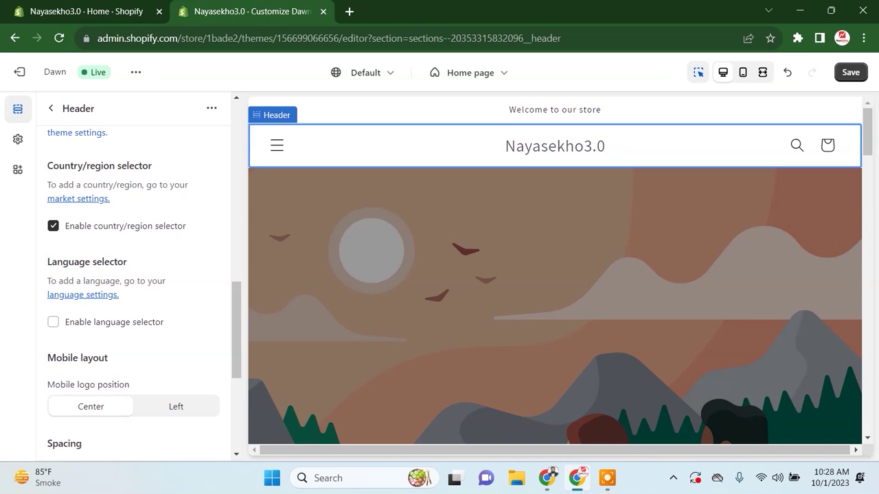
pyautogui.click(122, 226)
# Disable both the language selector and the country/region selector in the theme's Footer section.
pyautogui.click(50, 108)
pyautogui.scroll(-1, 138, 329)
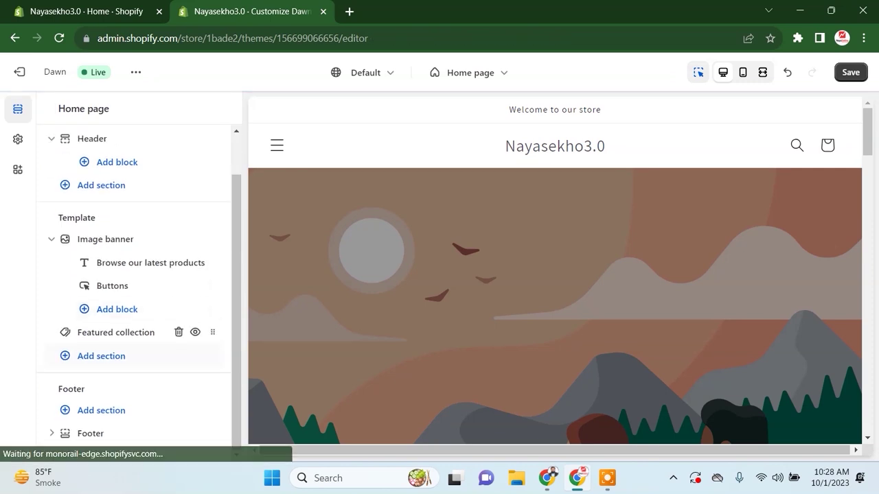
pyautogui.click(96, 431)
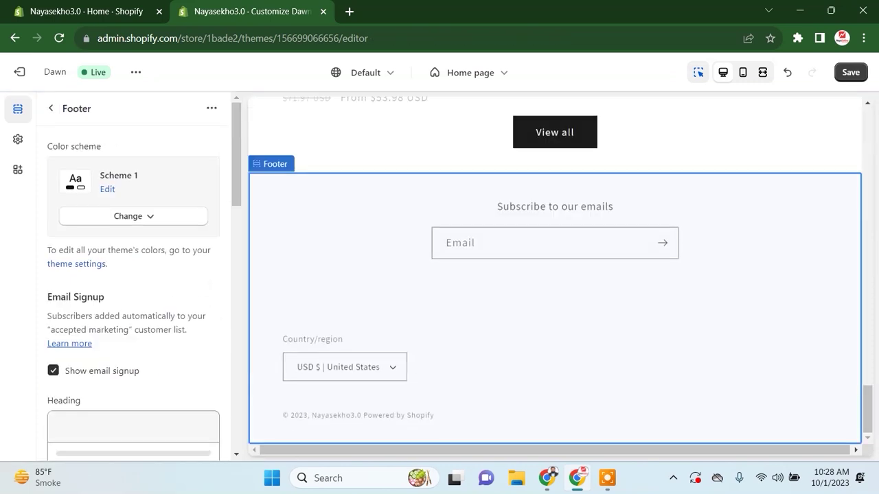
pyautogui.scroll(-5, 134, 275)
pyautogui.scroll(-3, 137, 289)
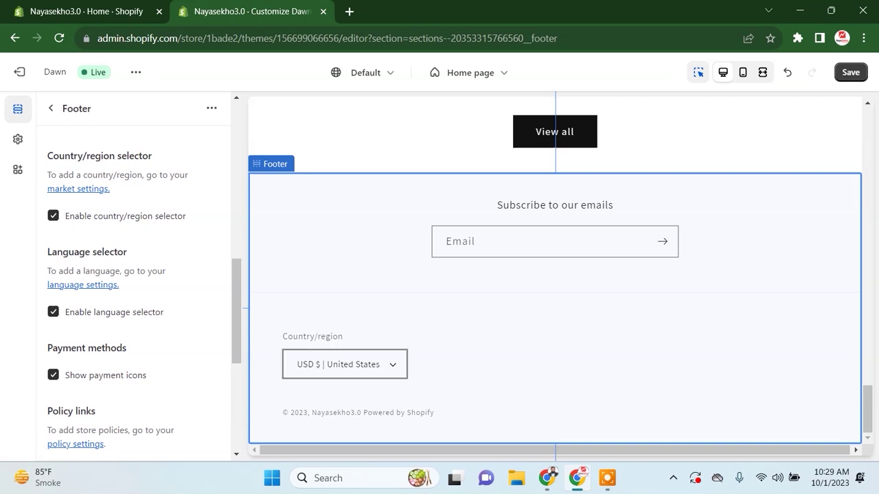
pyautogui.click(127, 312)
pyautogui.click(62, 214)
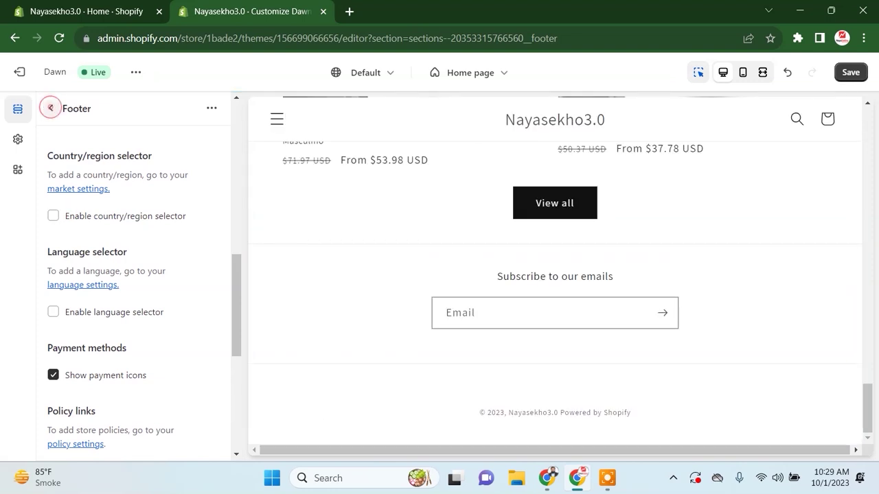
# Enable the country/region selector in the Header section again and save the theme.
pyautogui.click(50, 108)
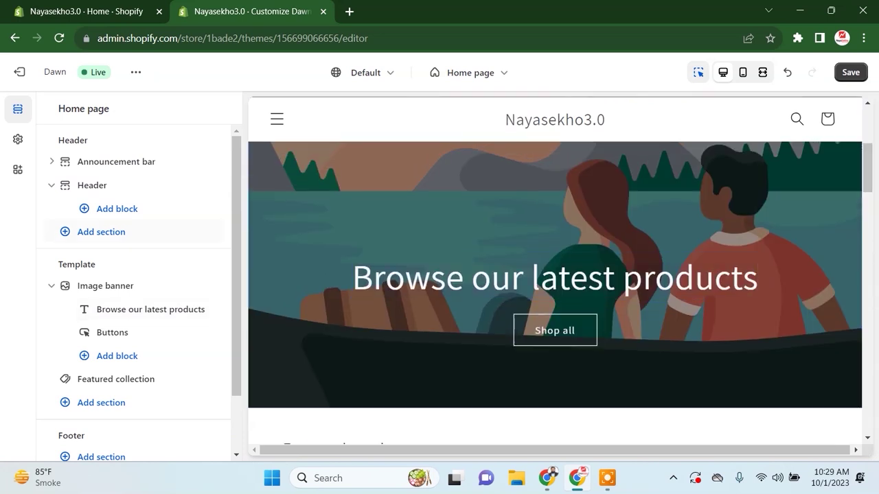
pyautogui.click(137, 185)
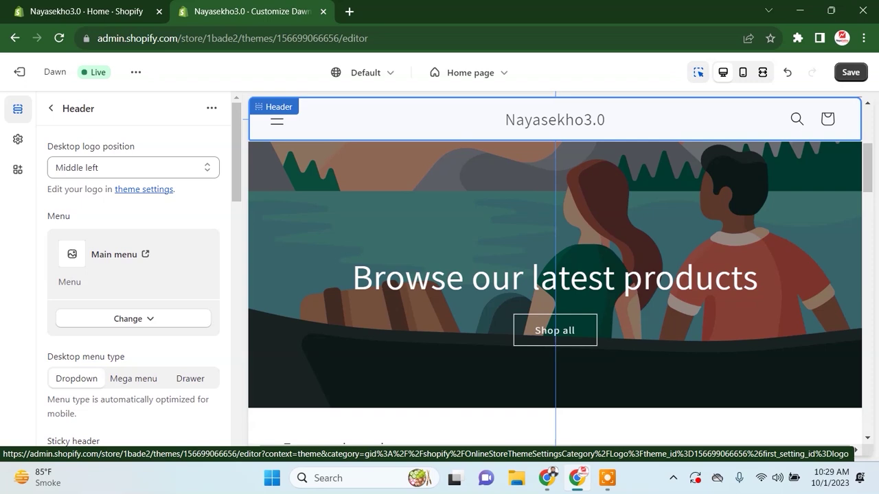
pyautogui.scroll(-6, 134, 289)
pyautogui.scroll(-3, 164, 297)
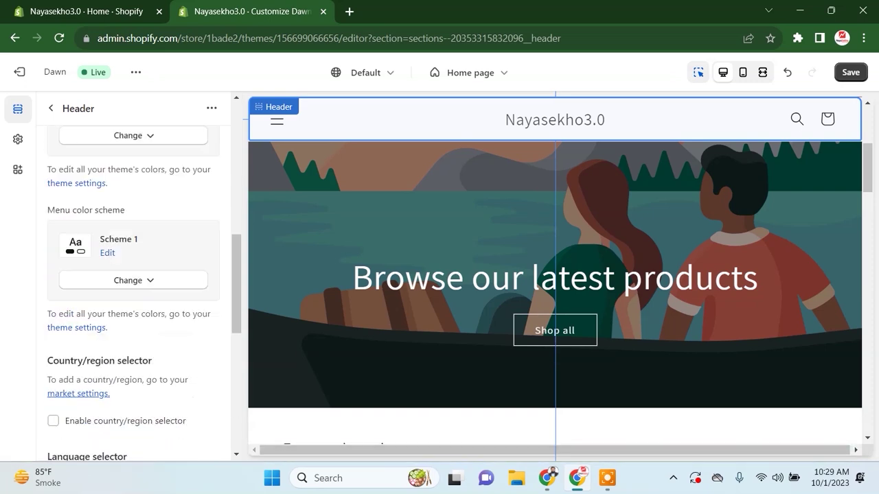
pyautogui.click(164, 295)
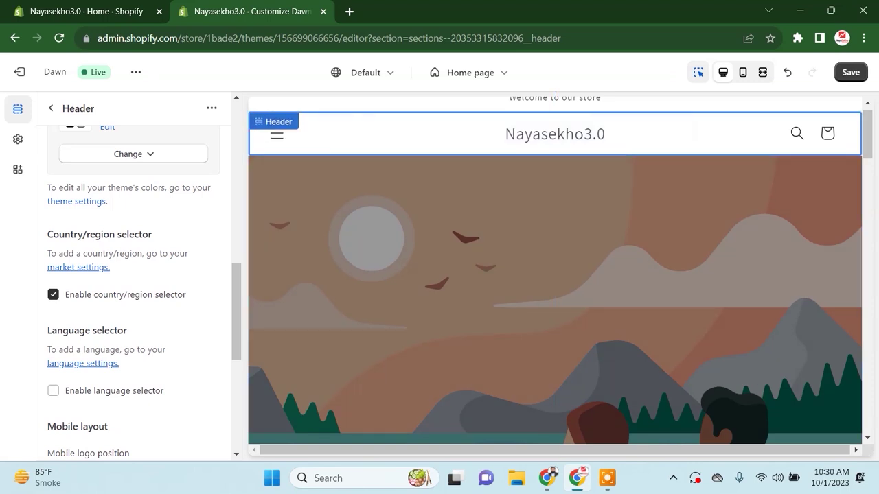
pyautogui.hotkey('ctrl', 's')
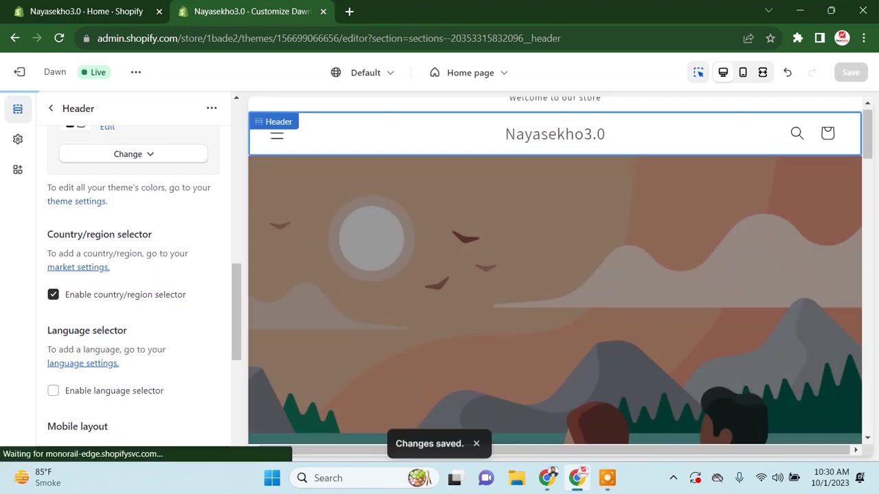
# Exit the theme editor and view the live online store.
pyautogui.click(19, 72)
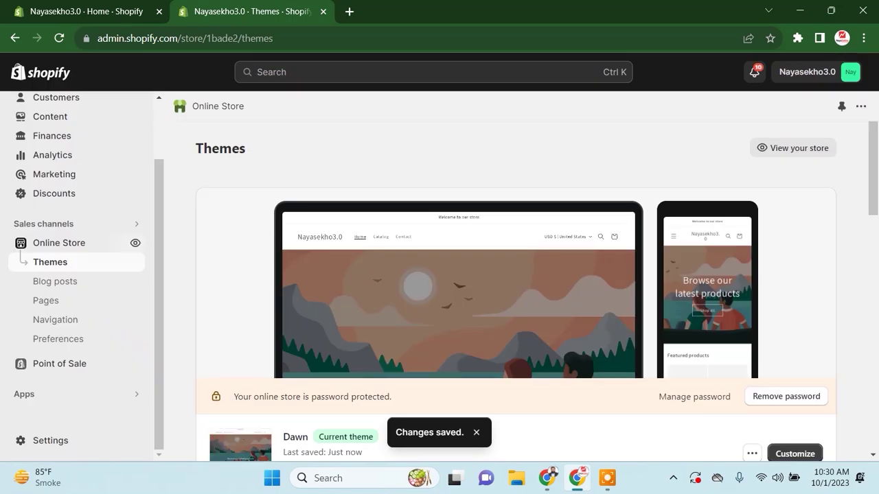
pyautogui.click(135, 242)
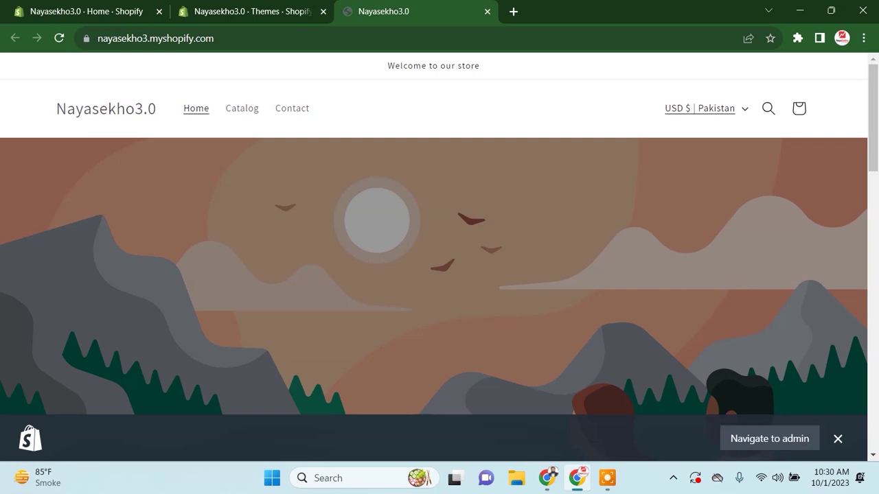
# Review the Shopify Payments and supported payment methods in the store's Payments settings, and return to the storefront to compare.
pyautogui.click(86, 11)
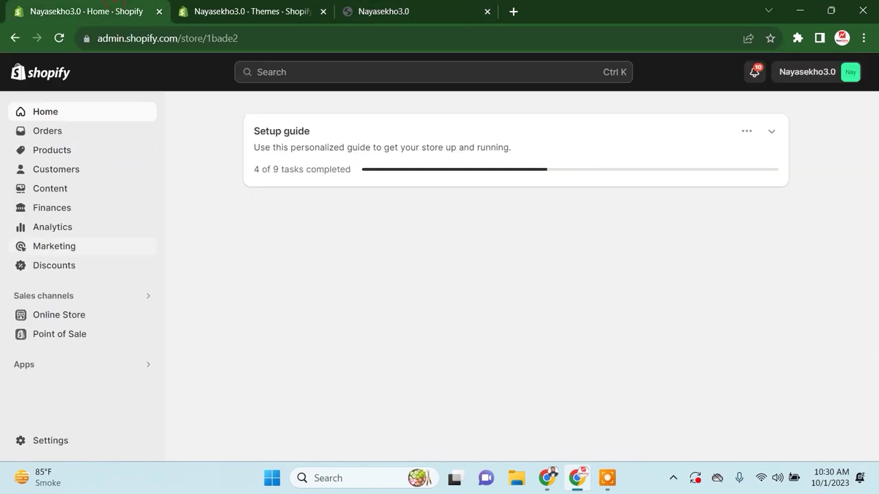
pyautogui.click(50, 440)
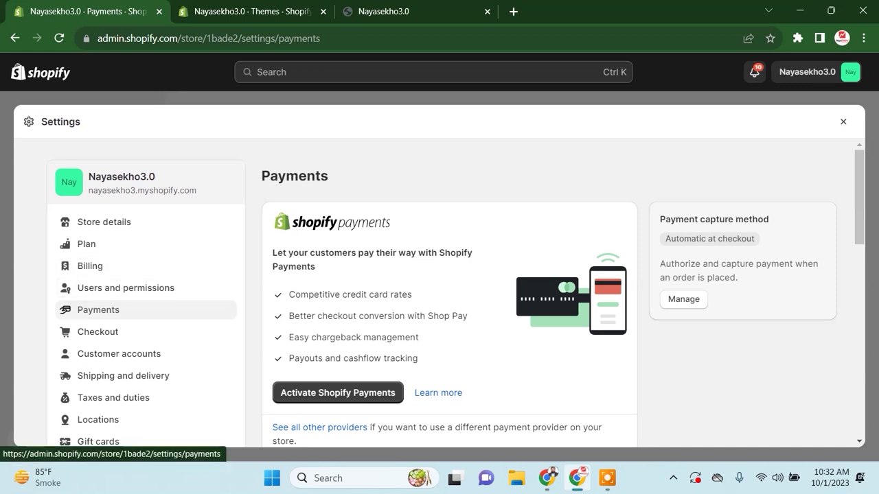
pyautogui.scroll(-2, 439, 295)
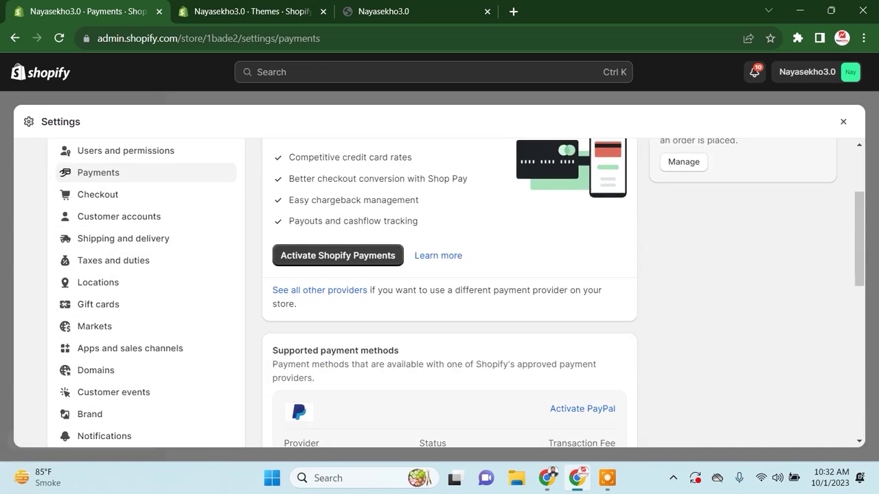
pyautogui.scroll(1, 440, 295)
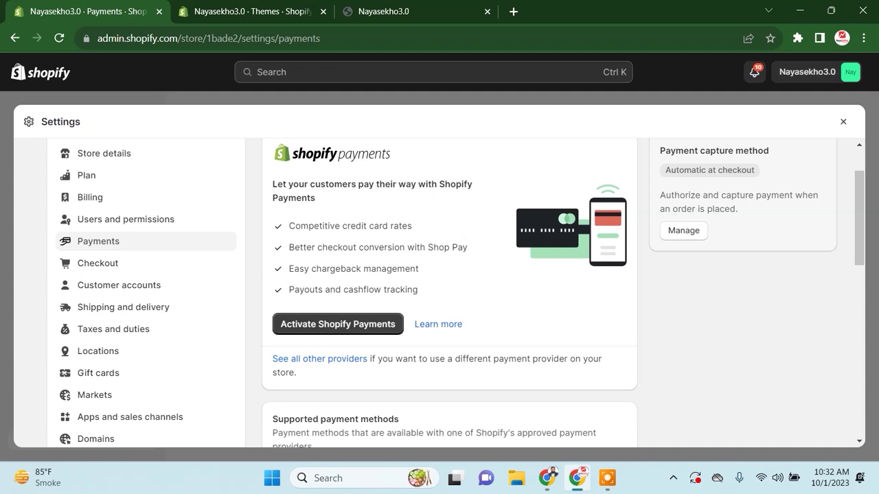
pyautogui.click(412, 11)
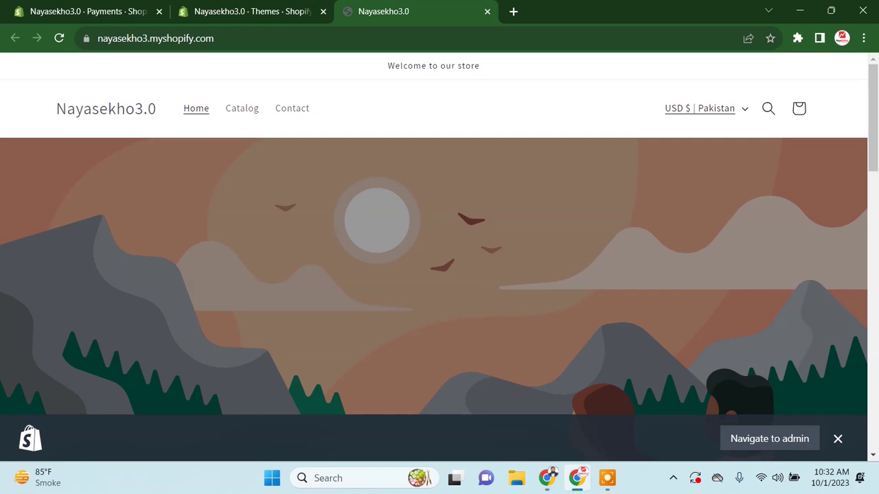
pyautogui.hotkey('ctrl', 'Tab')
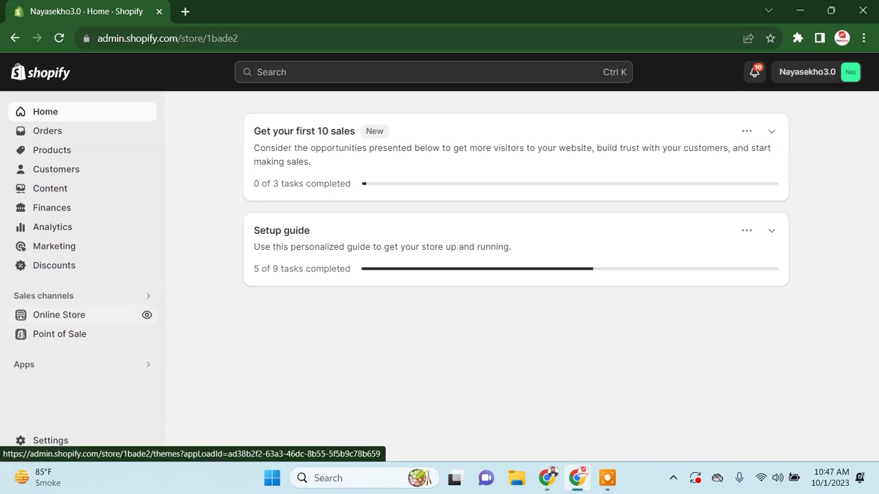
# Search the Shopify App Store for "booster page speed" from the admin's Apps search.
pyautogui.click(90, 365)
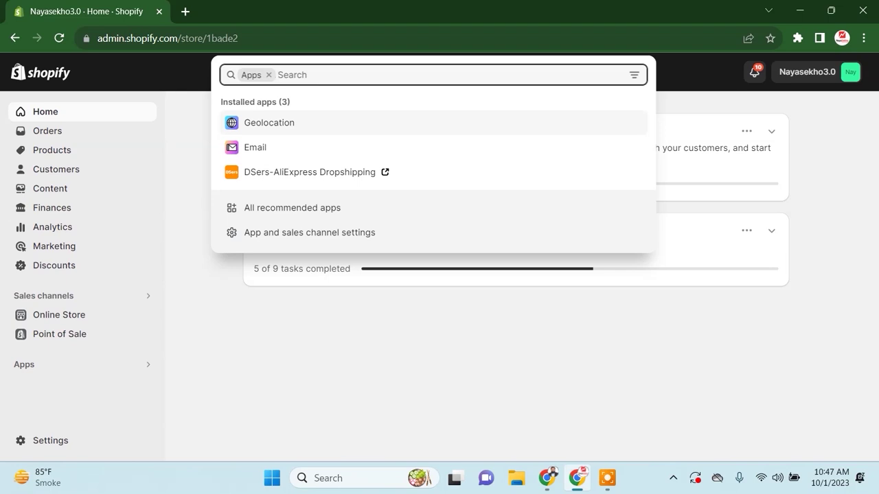
pyautogui.write('bos')
pyautogui.press('BackSpace')
pyautogui.write('oster page speed')
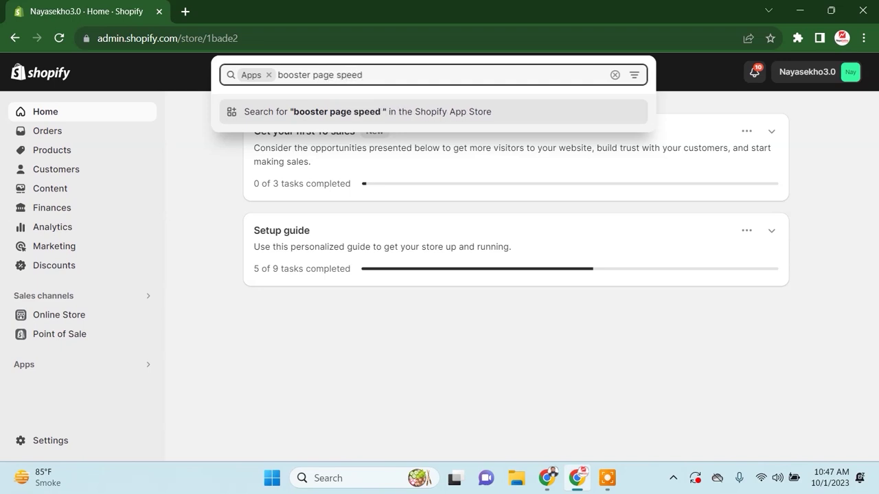
pyautogui.press('Return')
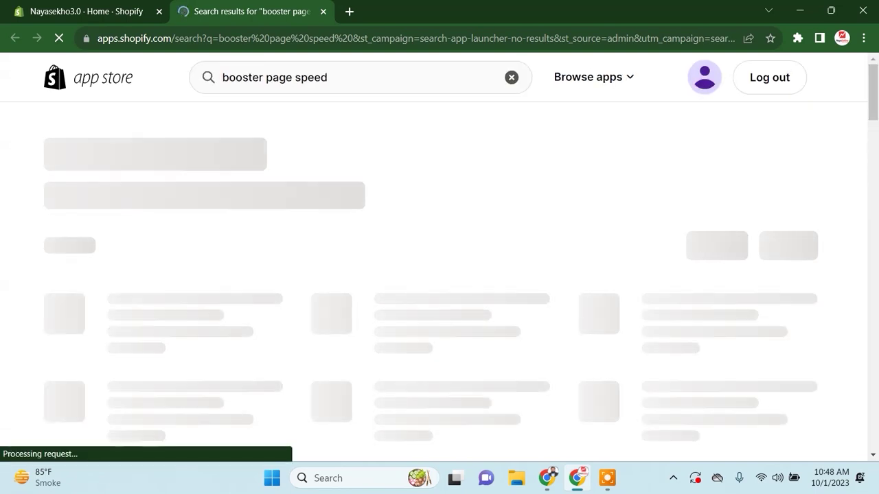
# Install the free Booster: Page Speed Optimizer app from the App Store results and approve its access to the store.
pyautogui.scroll(-1, 439, 275)
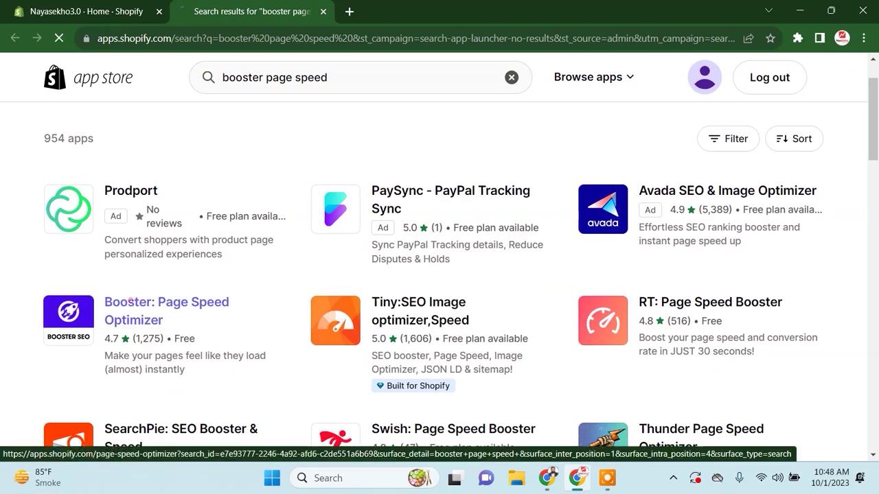
pyautogui.click(130, 302)
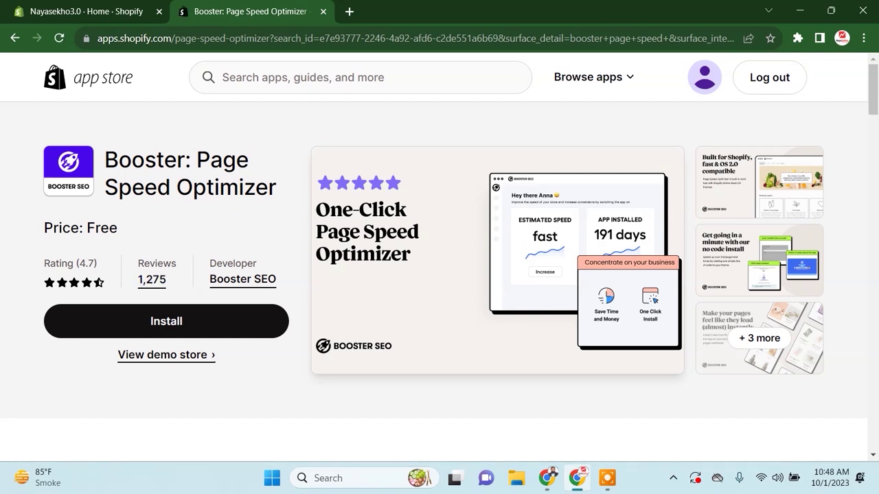
pyautogui.click(166, 320)
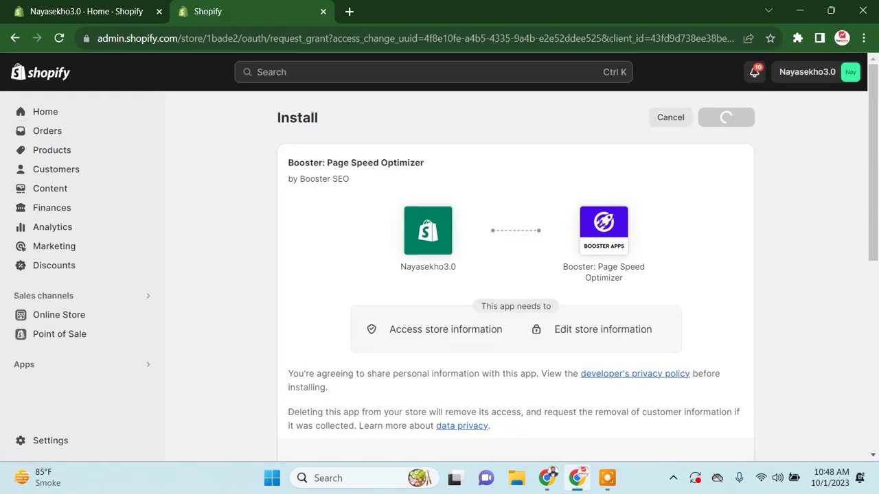
pyautogui.click(725, 117)
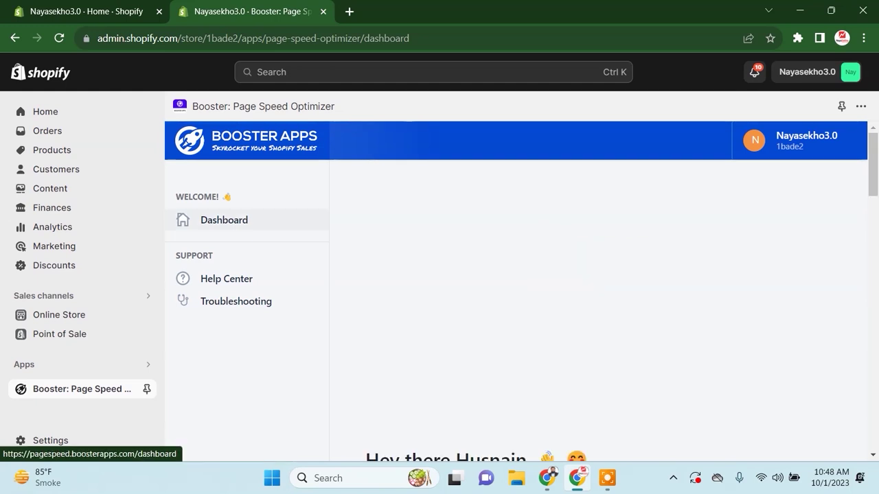
# Switch the One Click to Improve Speed option off and back on in the Booster dashboard.
pyautogui.scroll(-4, 515, 288)
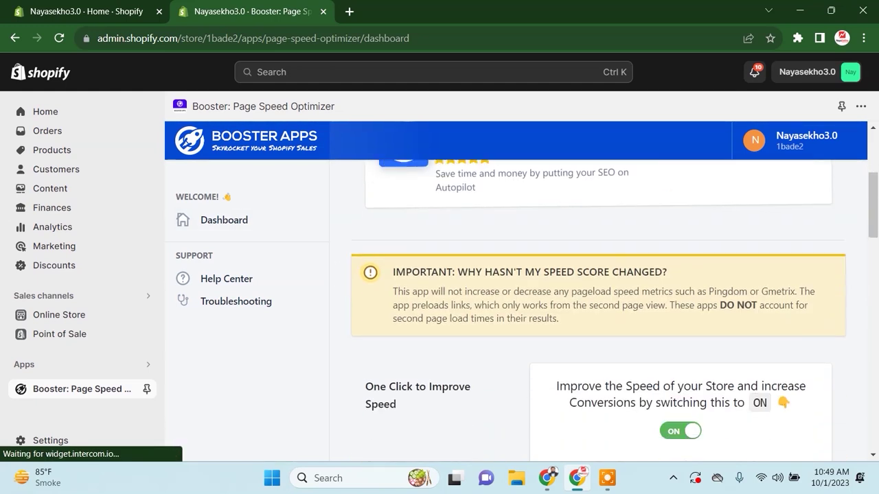
pyautogui.scroll(-2, 515, 288)
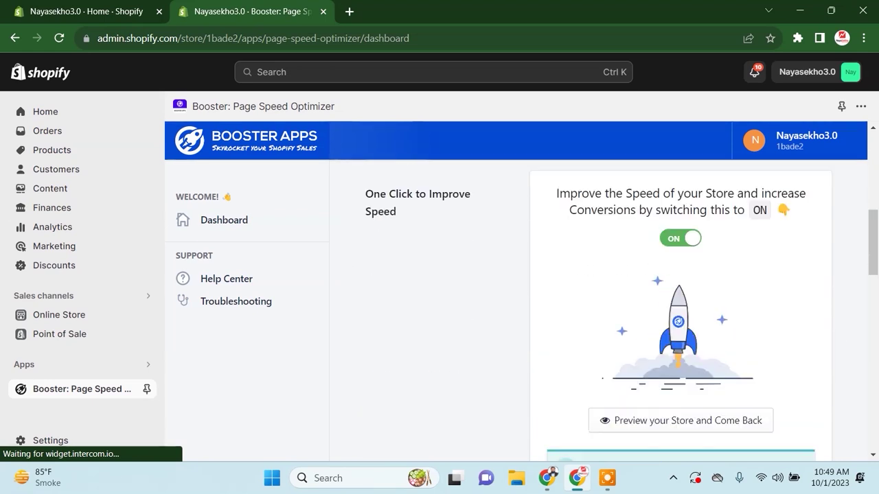
pyautogui.click(680, 224)
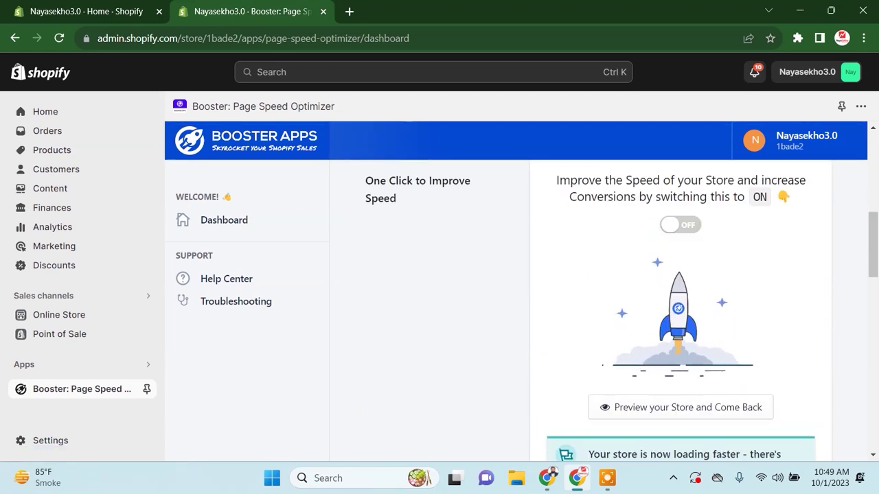
pyautogui.click(680, 224)
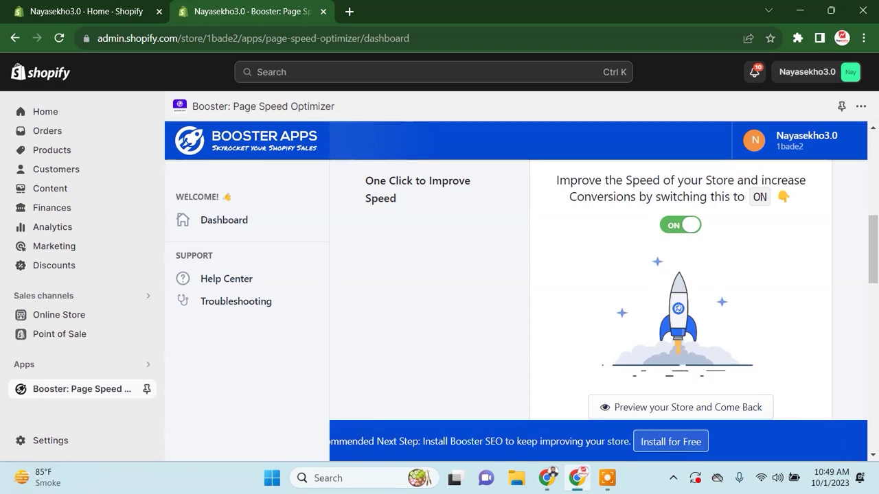
pyautogui.scroll(2, 597, 290)
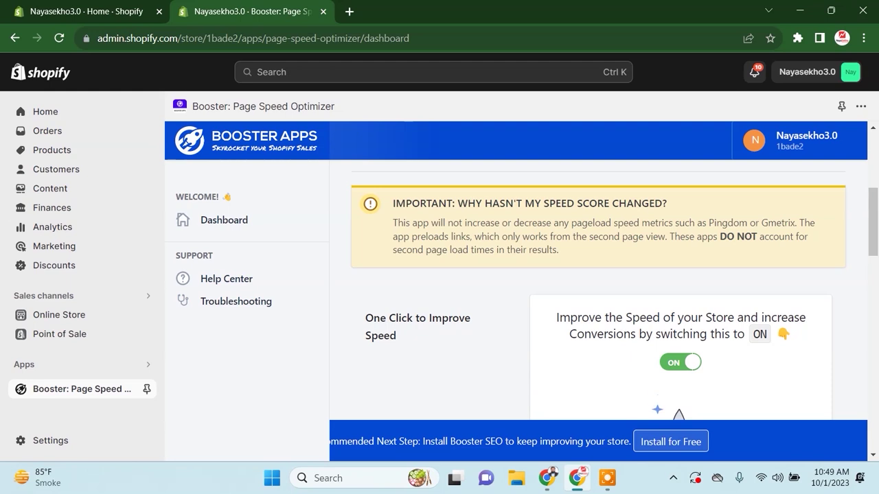
pyautogui.scroll(-2, 597, 289)
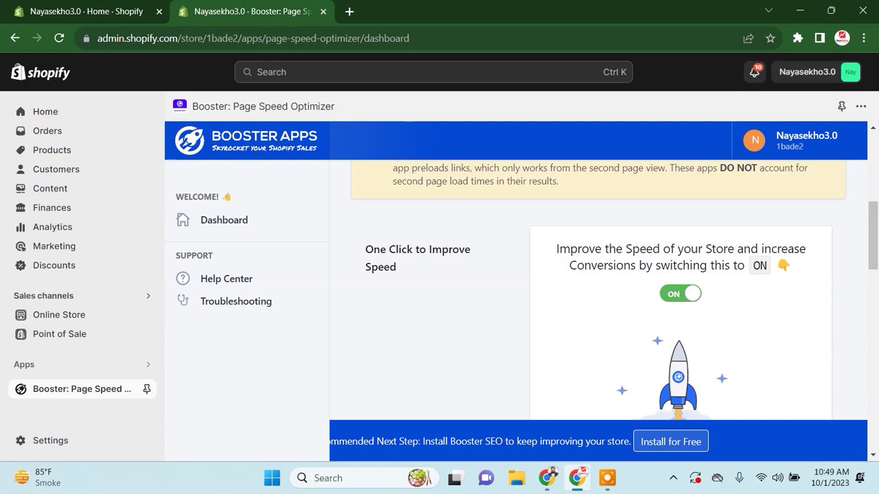
# View the live online store and look through its home page, from the header to Featured products.
pyautogui.click(147, 314)
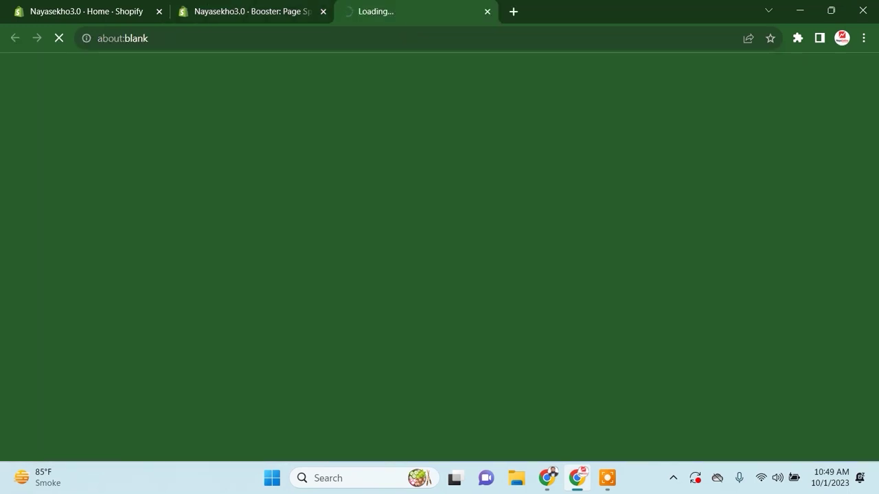
pyautogui.scroll(-1, 439, 257)
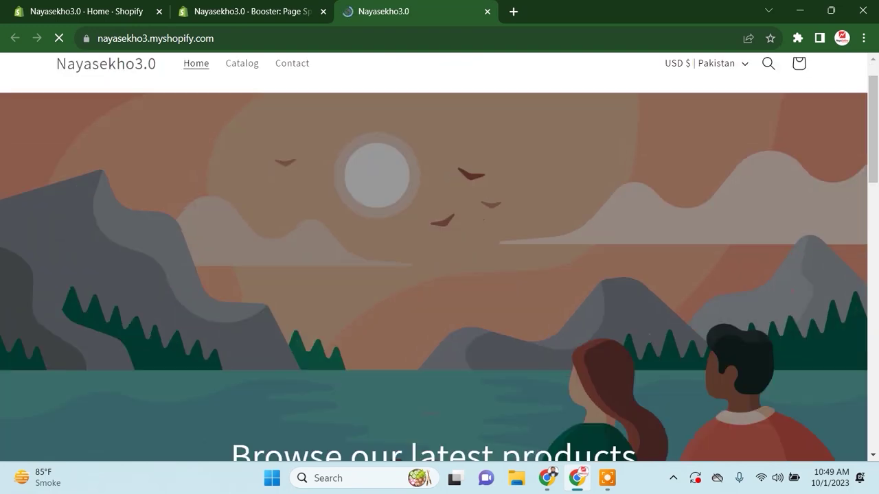
pyautogui.scroll(-3, 439, 257)
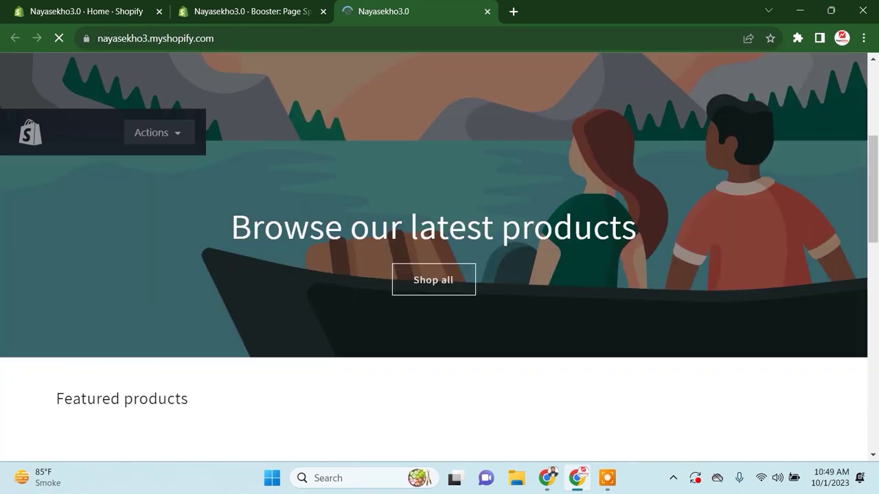
pyautogui.click(254, 9)
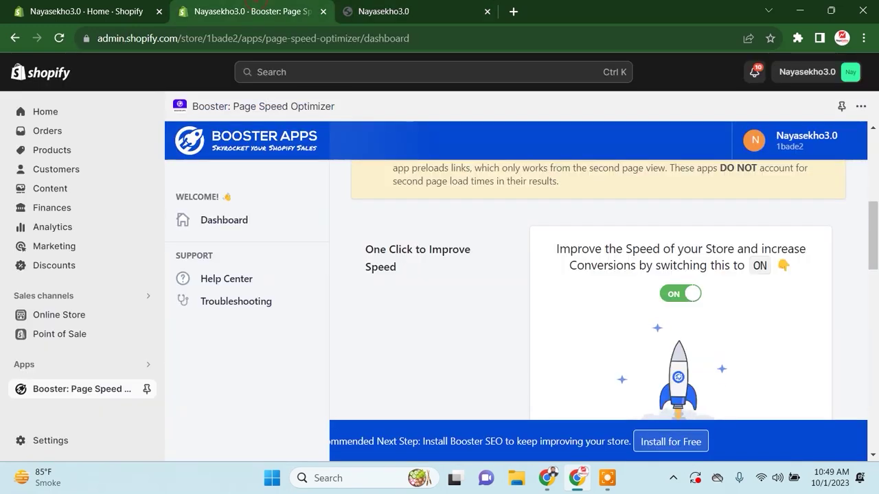
pyautogui.click(418, 11)
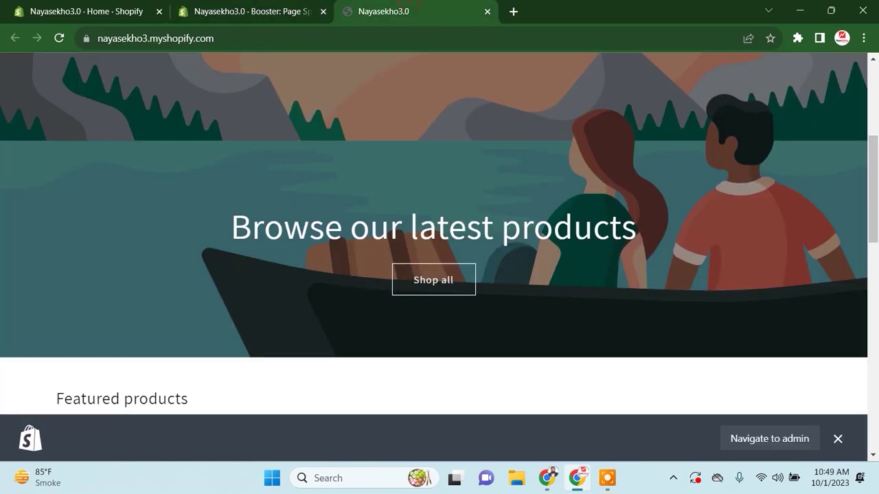
pyautogui.scroll(4, 440, 233)
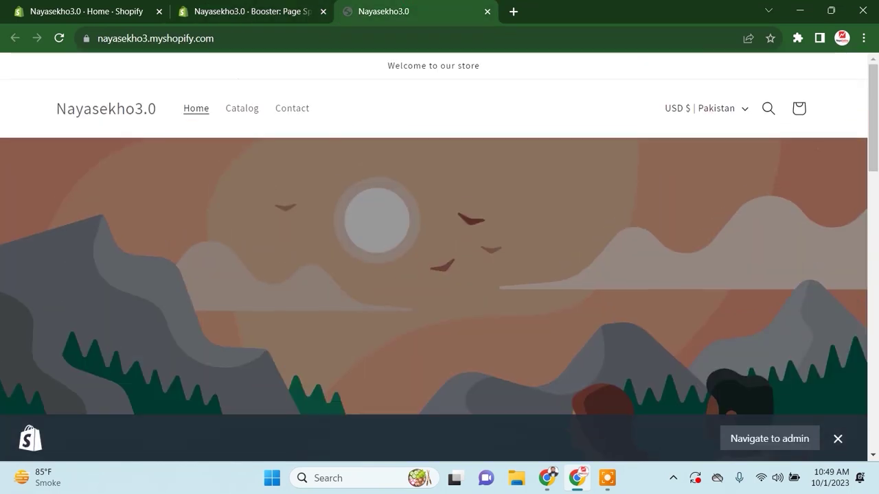
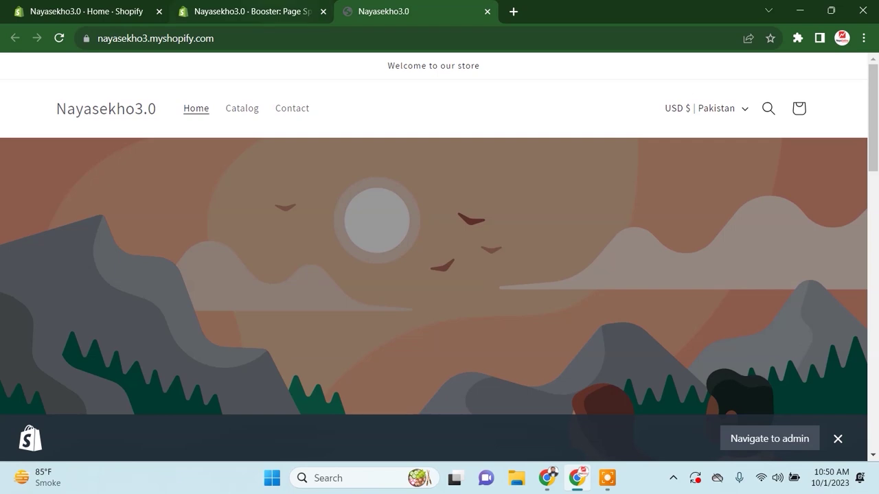
# Return to the Booster dashboard and review the notice about the speed score above the One Click to Improve Speed section.
pyautogui.click(251, 11)
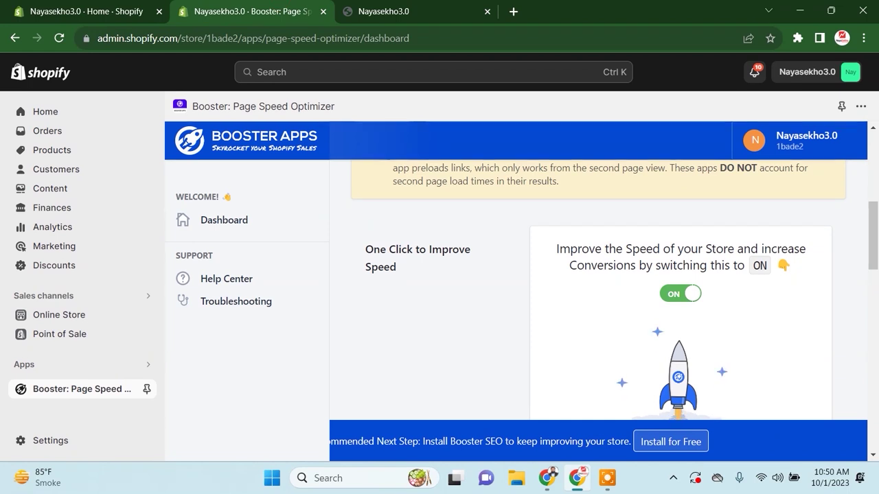
pyautogui.scroll(2, 597, 288)
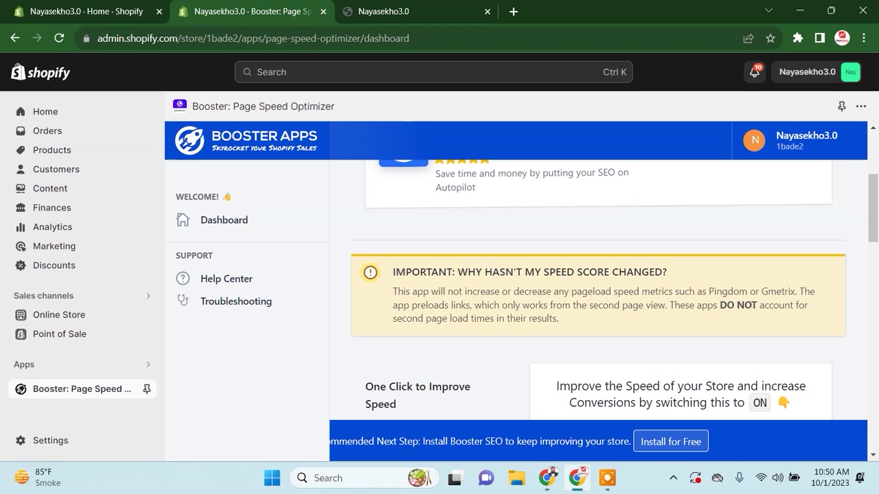
pyautogui.scroll(-3, 597, 289)
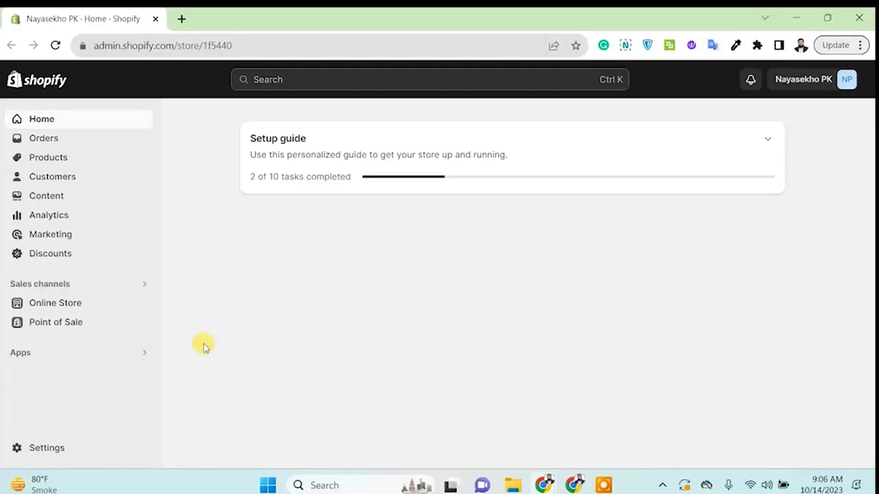
# Open the app search in the Nayasekho PK store's admin.
pyautogui.click(118, 355)
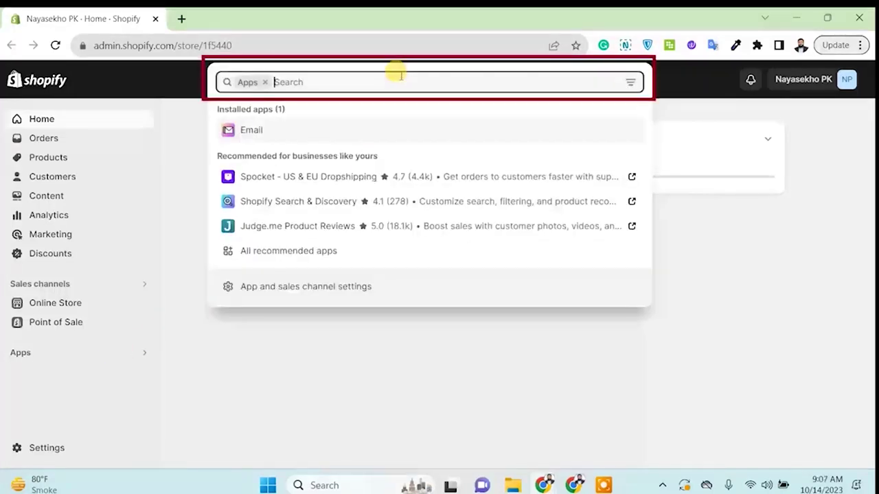